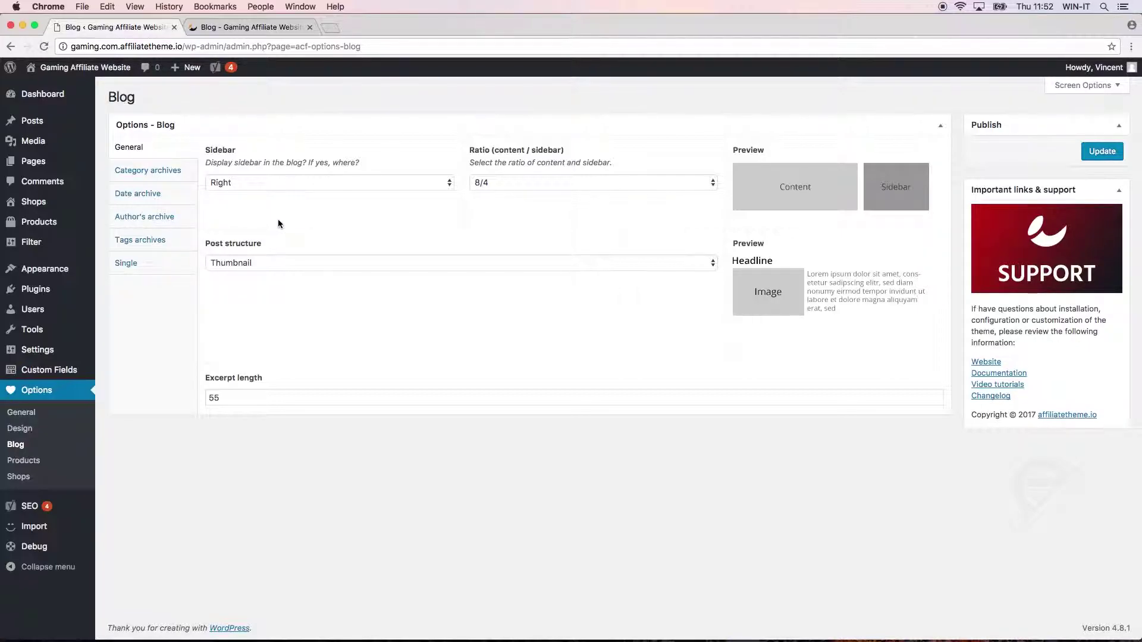
- Examine the live blog page's current sidebar and post layout, comparing it with the blog options
{"action": "left_click", "coordinate": [251, 28]}
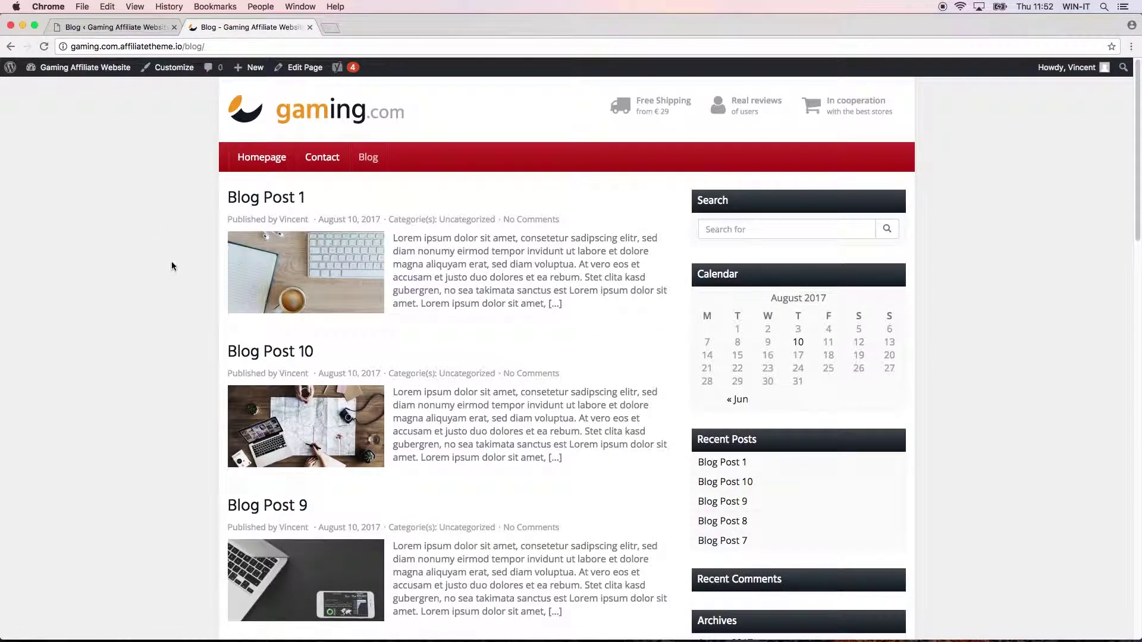
{"action": "left_click", "coordinate": [368, 158]}
{"action": "left_click", "coordinate": [110, 25]}
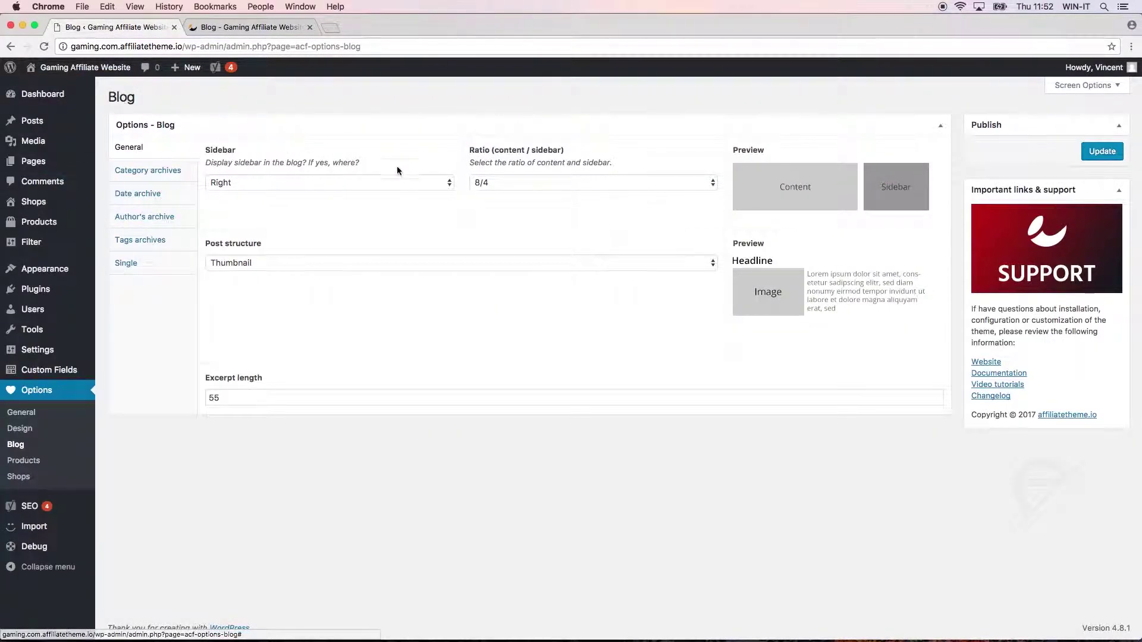
{"action": "left_click", "coordinate": [199, 27]}
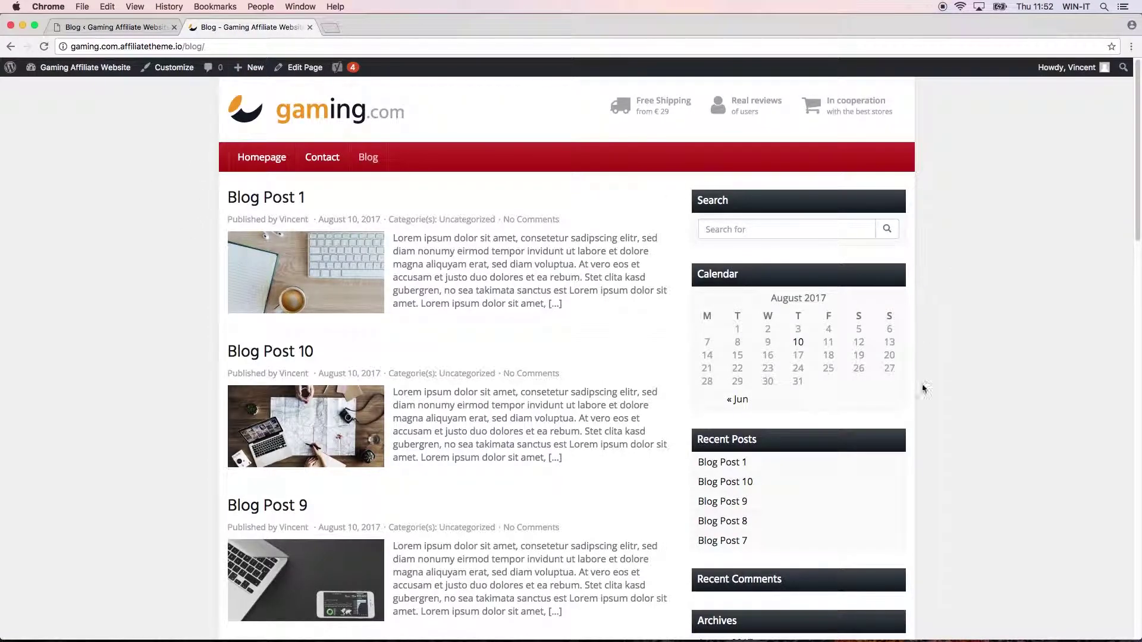
{"action": "left_click", "coordinate": [142, 27]}
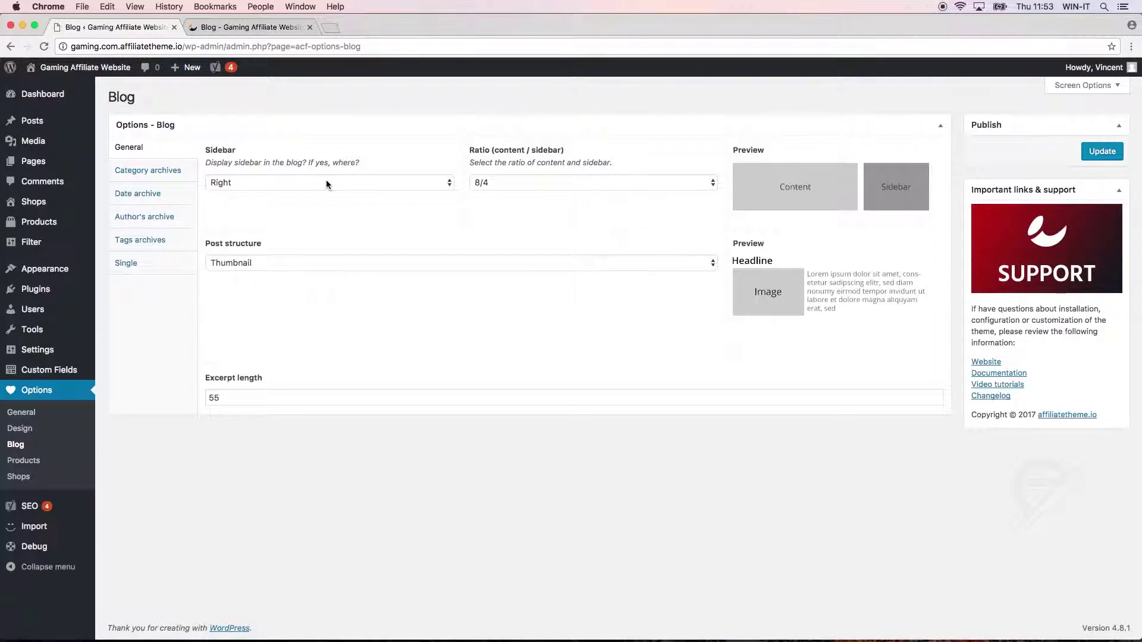
- Set the blog's Sidebar option to No, save the options and check the reloaded blog page
{"action": "left_click", "coordinate": [326, 180]}
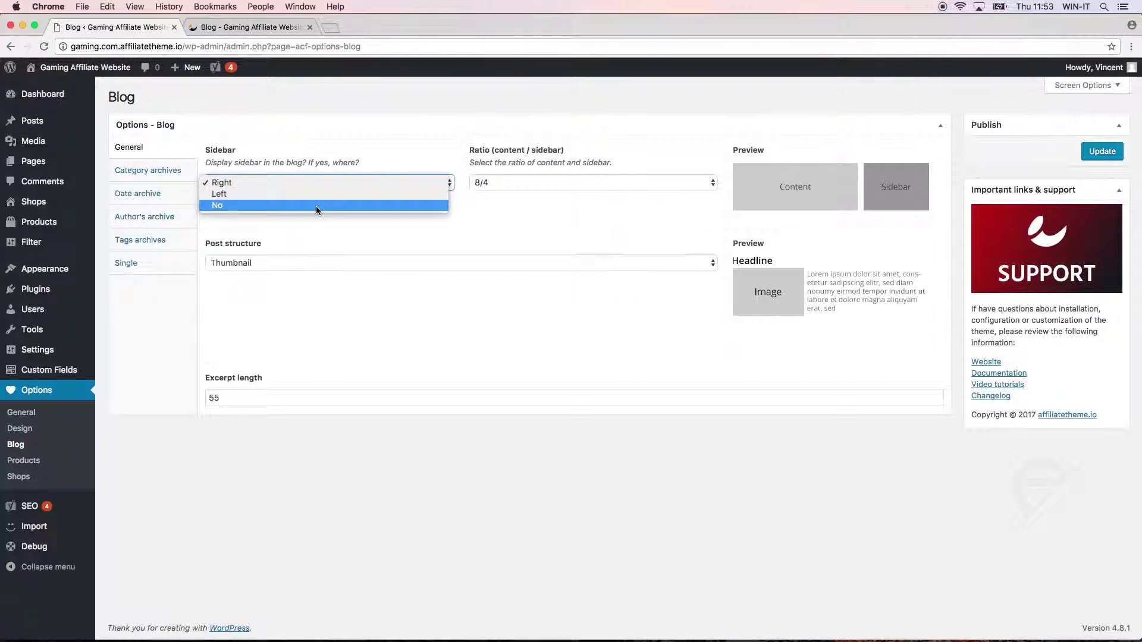
{"action": "left_click", "coordinate": [316, 205]}
{"action": "left_click", "coordinate": [1101, 152]}
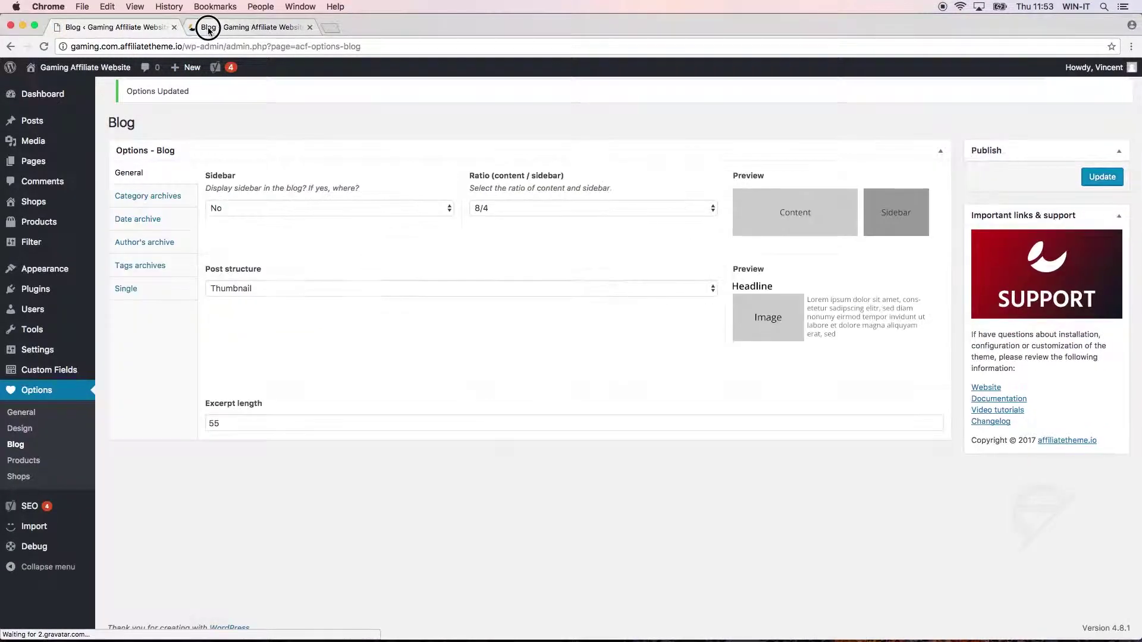
{"action": "left_click", "coordinate": [208, 27]}
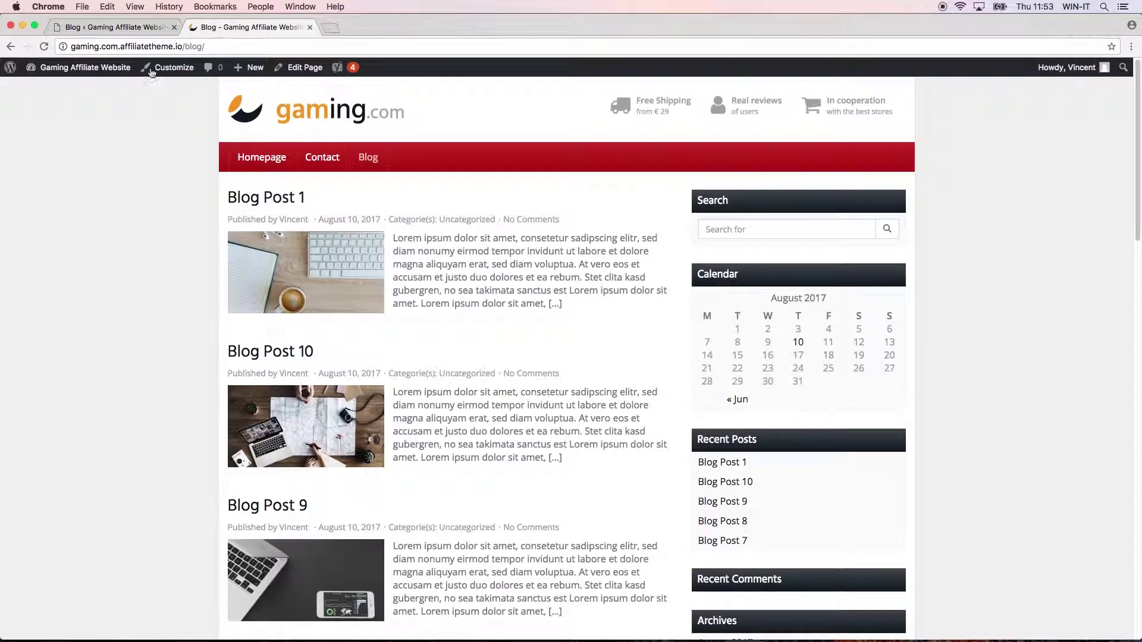
{"action": "left_click", "coordinate": [44, 46]}
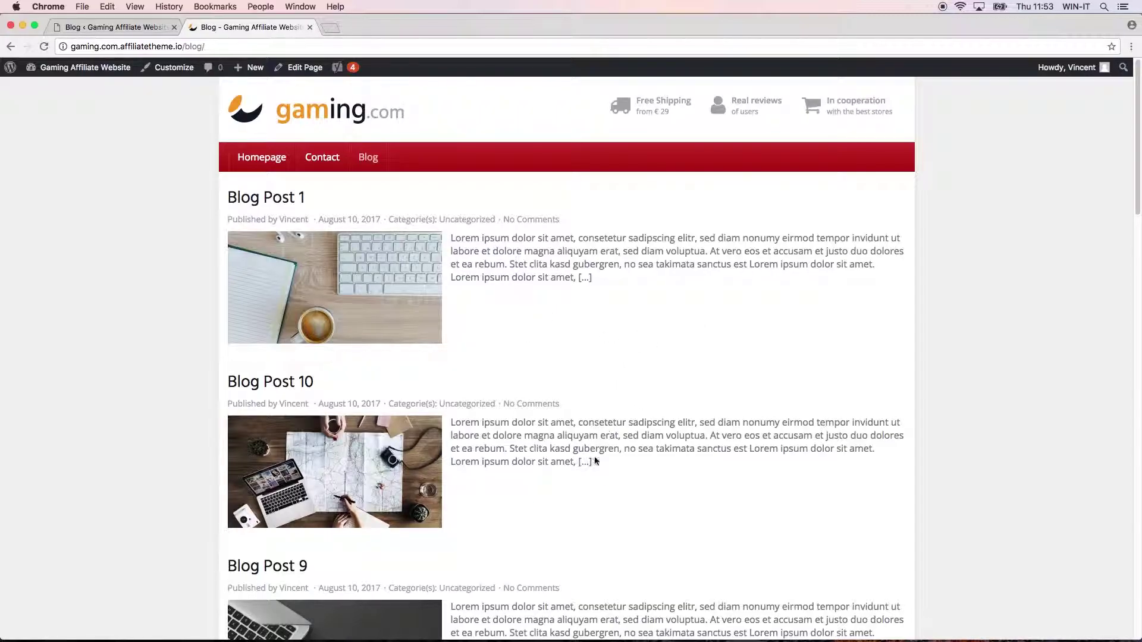
{"action": "scroll", "coordinate": [633, 498], "scroll_direction": "down", "scroll_amount": 3}
{"action": "scroll", "coordinate": [623, 497], "scroll_direction": "up", "scroll_amount": 3}
- Set the blog sidebar to Left with a 9/3 content/sidebar ratio, save the options and reload the blog page
{"action": "left_click", "coordinate": [122, 27]}
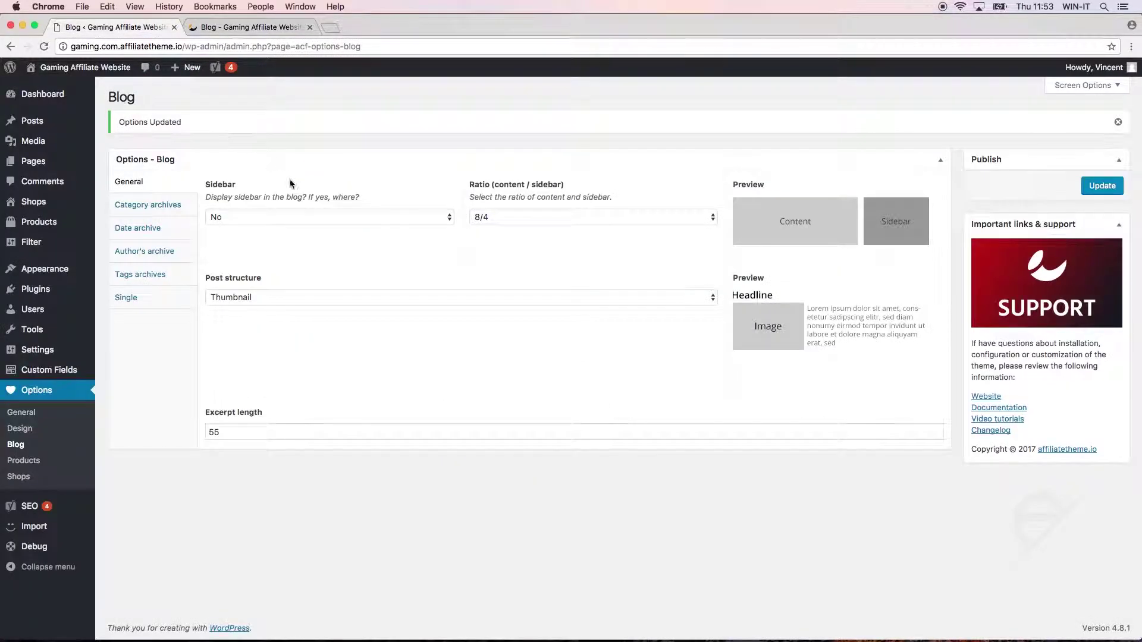
{"action": "left_click", "coordinate": [327, 226]}
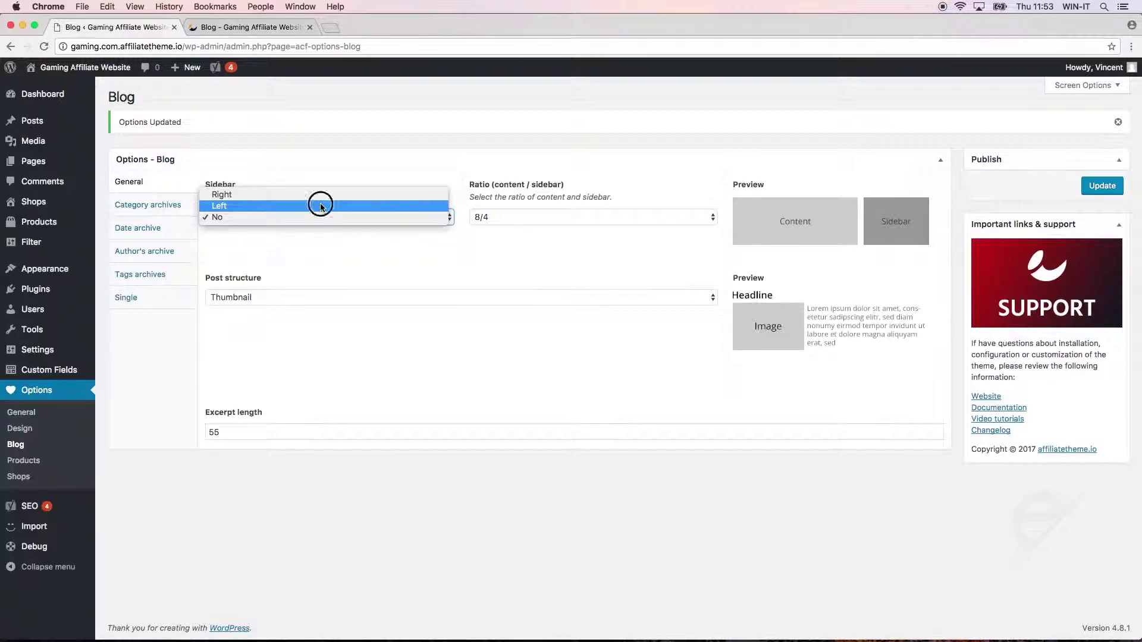
{"action": "left_click", "coordinate": [320, 206]}
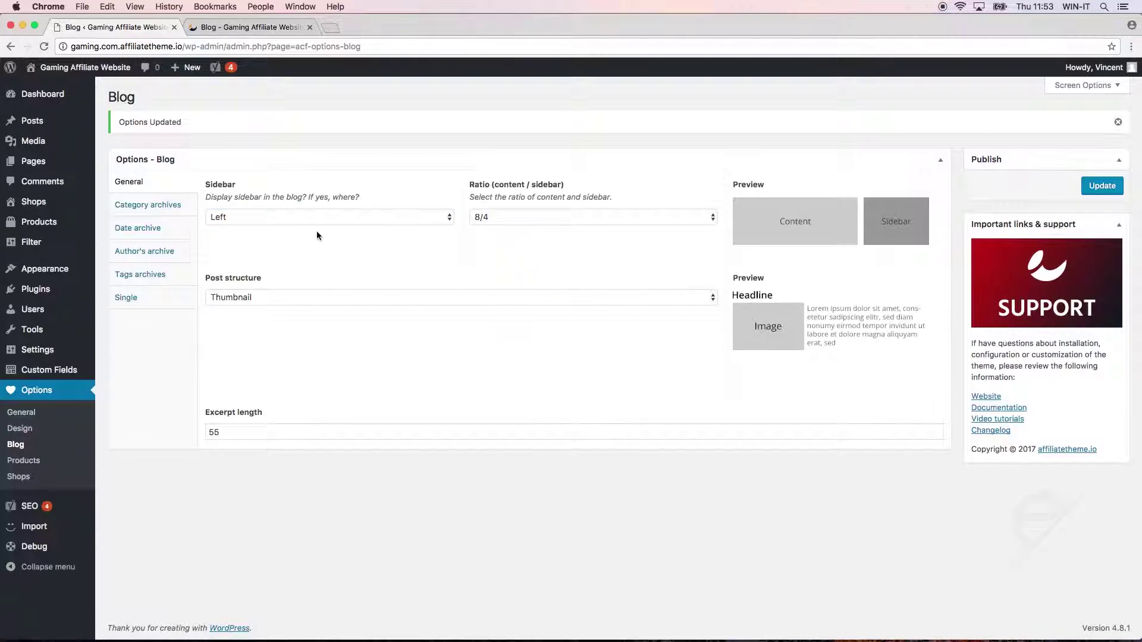
{"action": "left_click", "coordinate": [531, 223]}
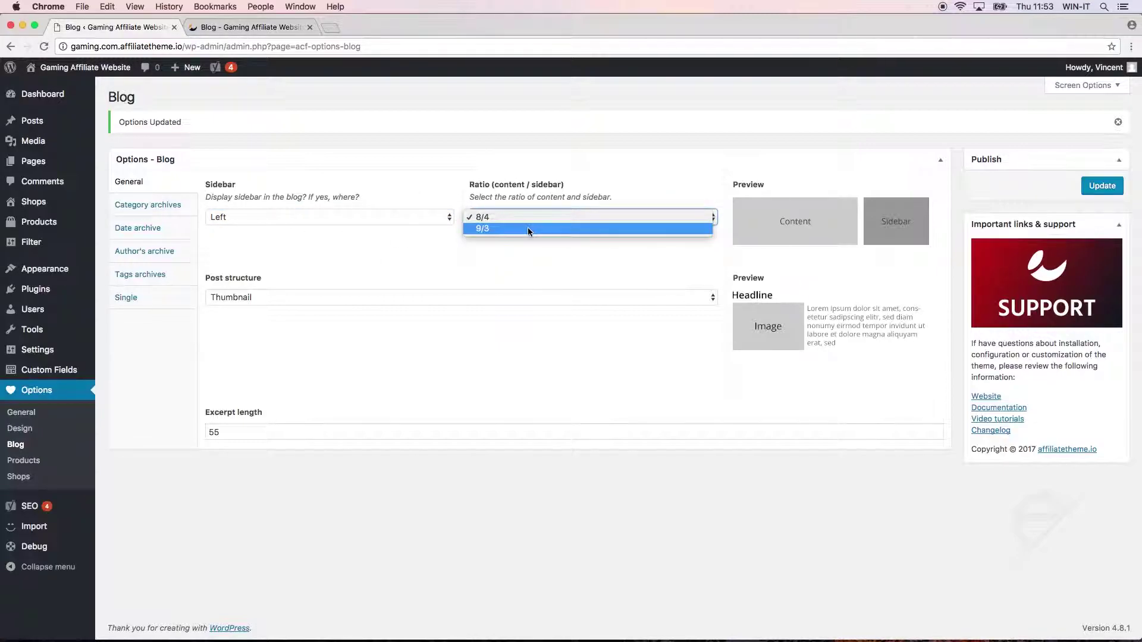
{"action": "left_click", "coordinate": [528, 230]}
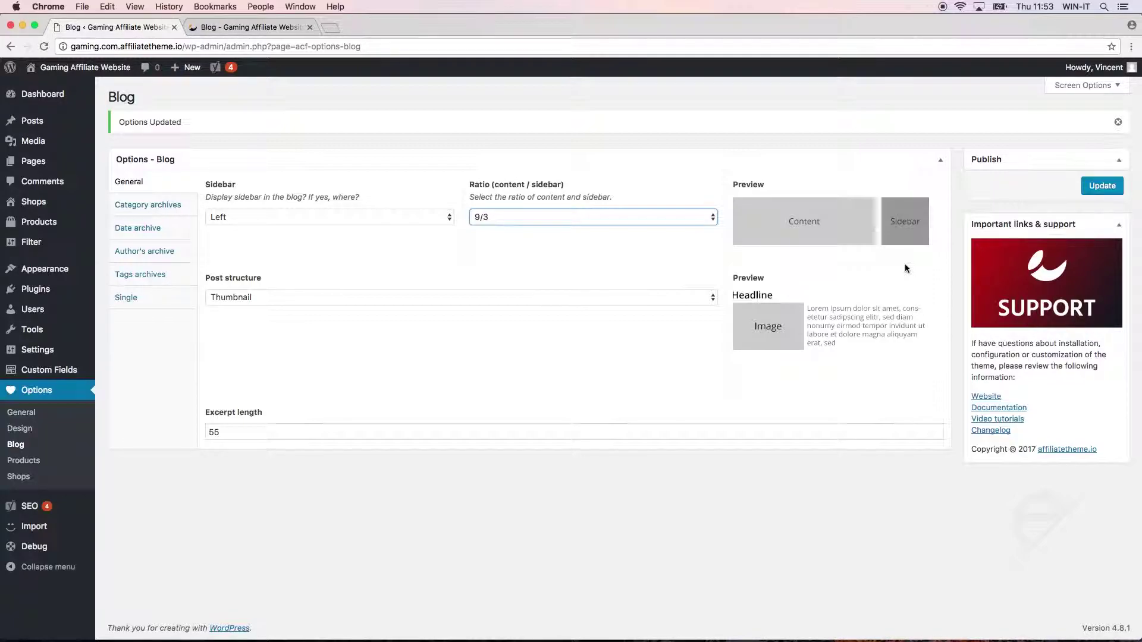
{"action": "left_click", "coordinate": [1102, 186]}
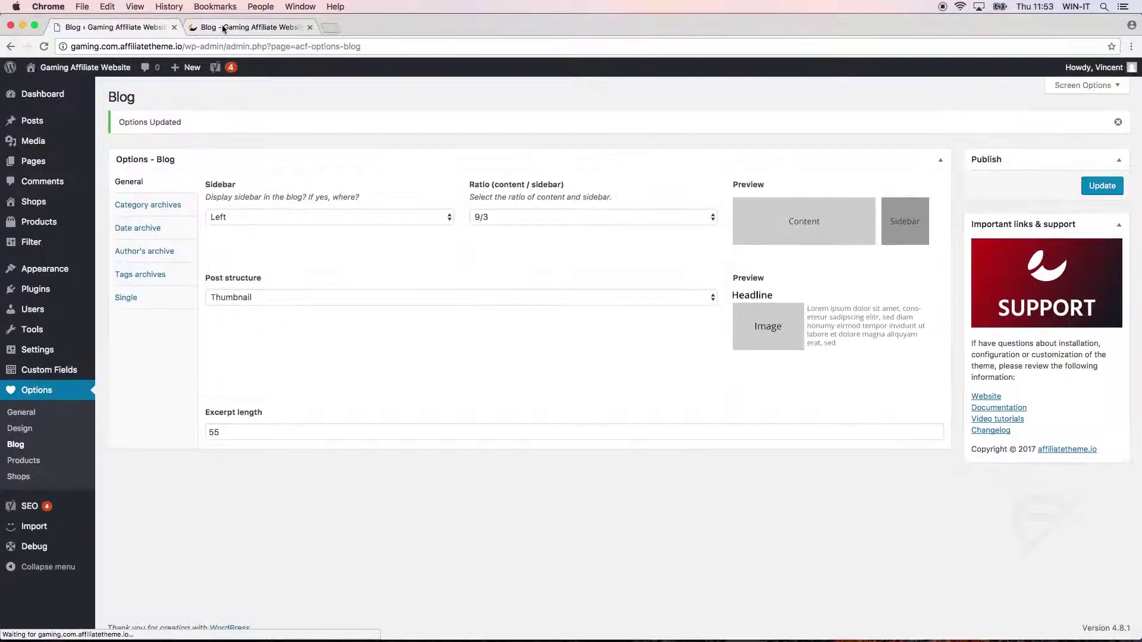
{"action": "left_click", "coordinate": [224, 29]}
{"action": "left_click", "coordinate": [44, 47]}
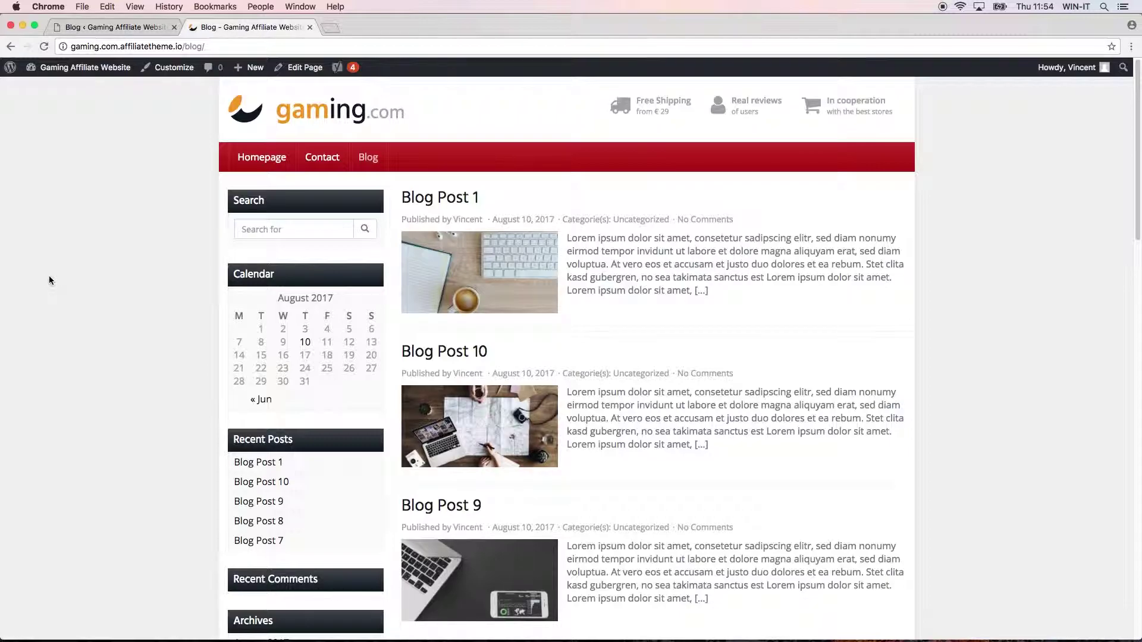
{"action": "left_click", "coordinate": [942, 6]}
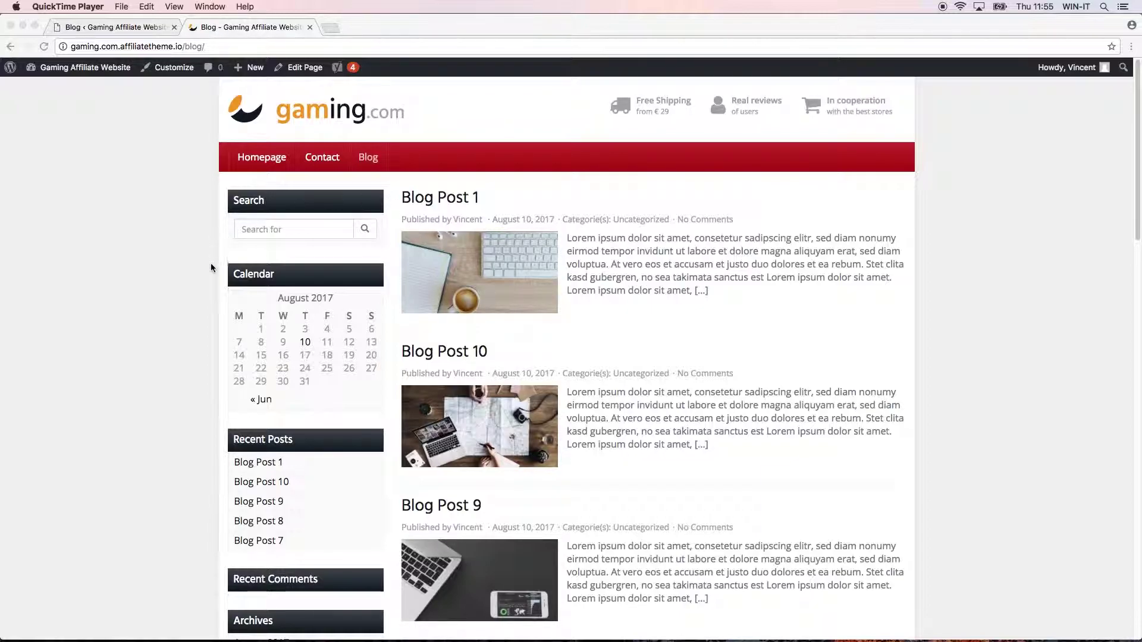
{"action": "left_click", "coordinate": [622, 352]}
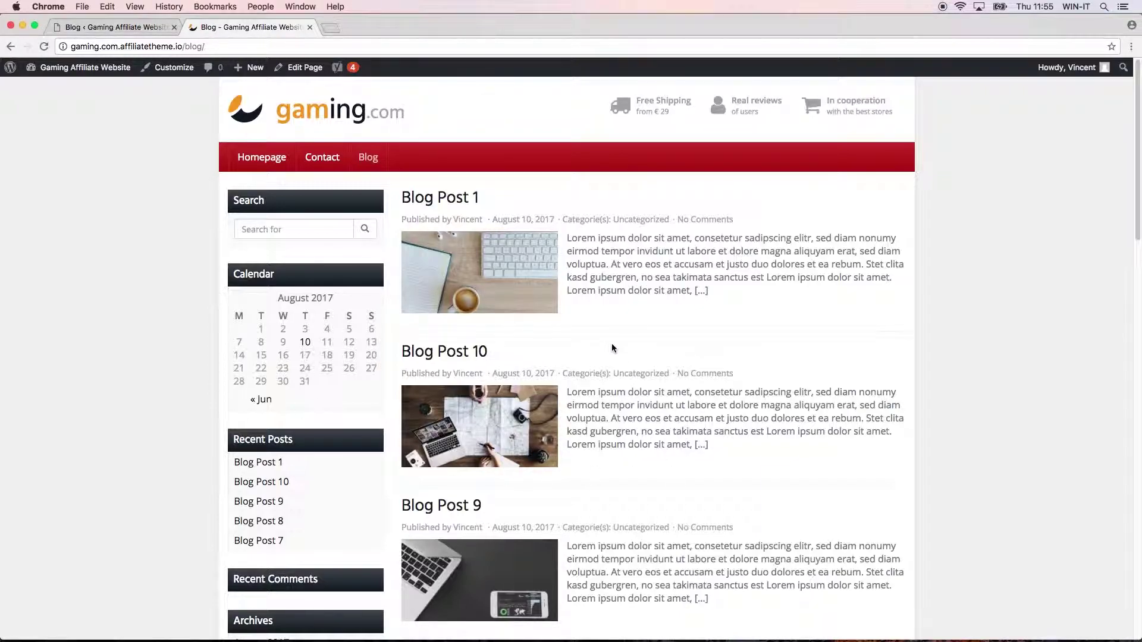
- Set the blog's Sidebar option to No and the Post structure to Fullwidth, and save the options
{"action": "left_click", "coordinate": [108, 26]}
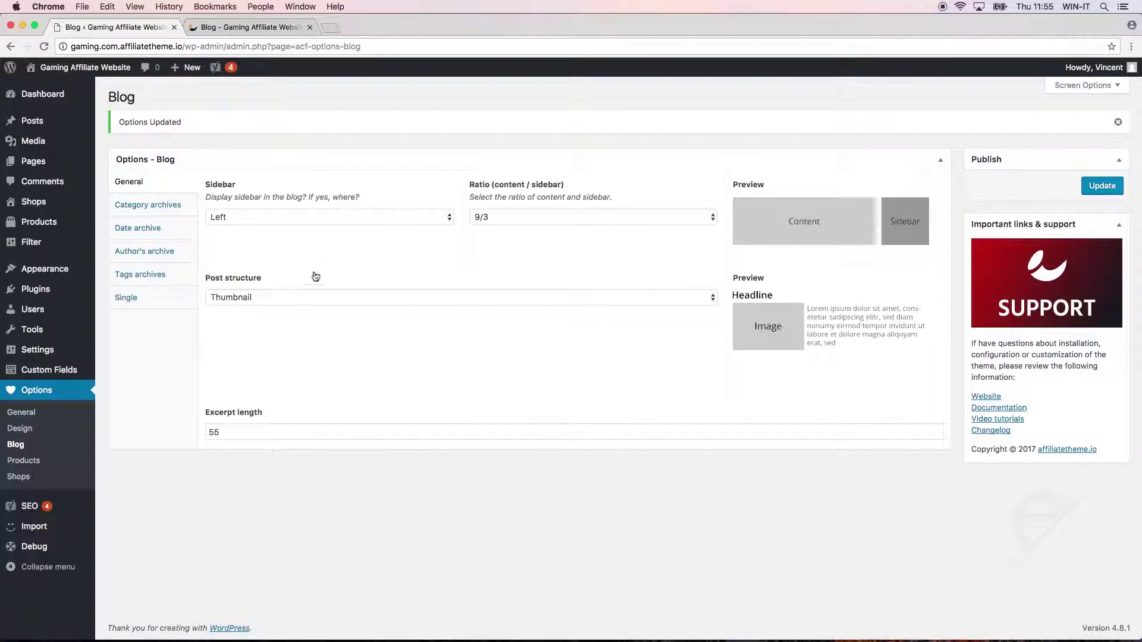
{"action": "left_click", "coordinate": [321, 222]}
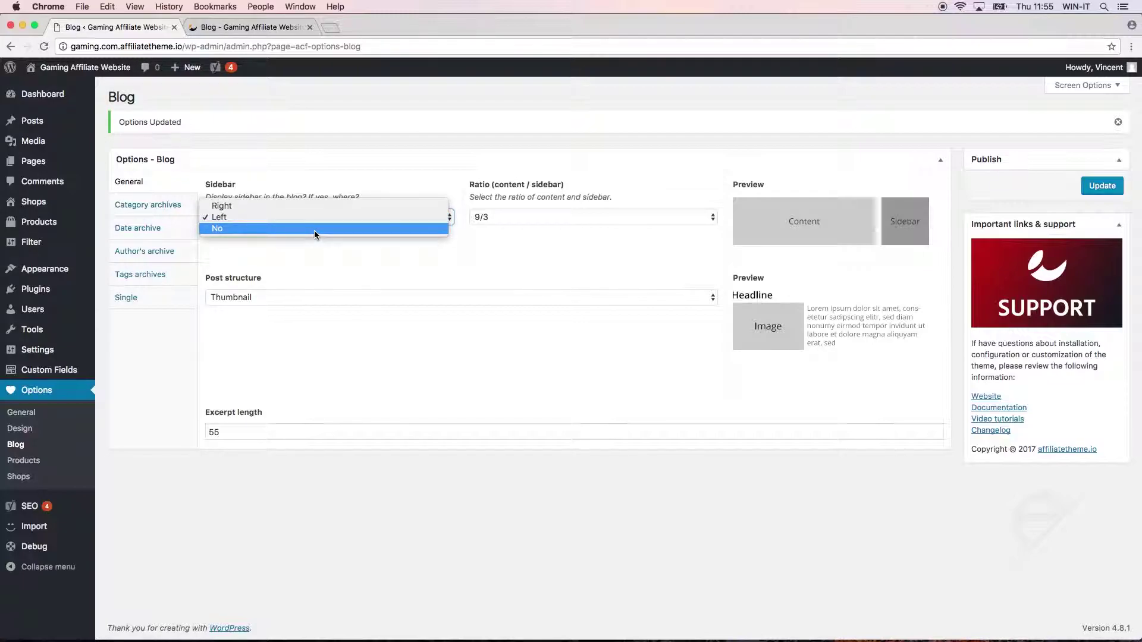
{"action": "left_click", "coordinate": [313, 230]}
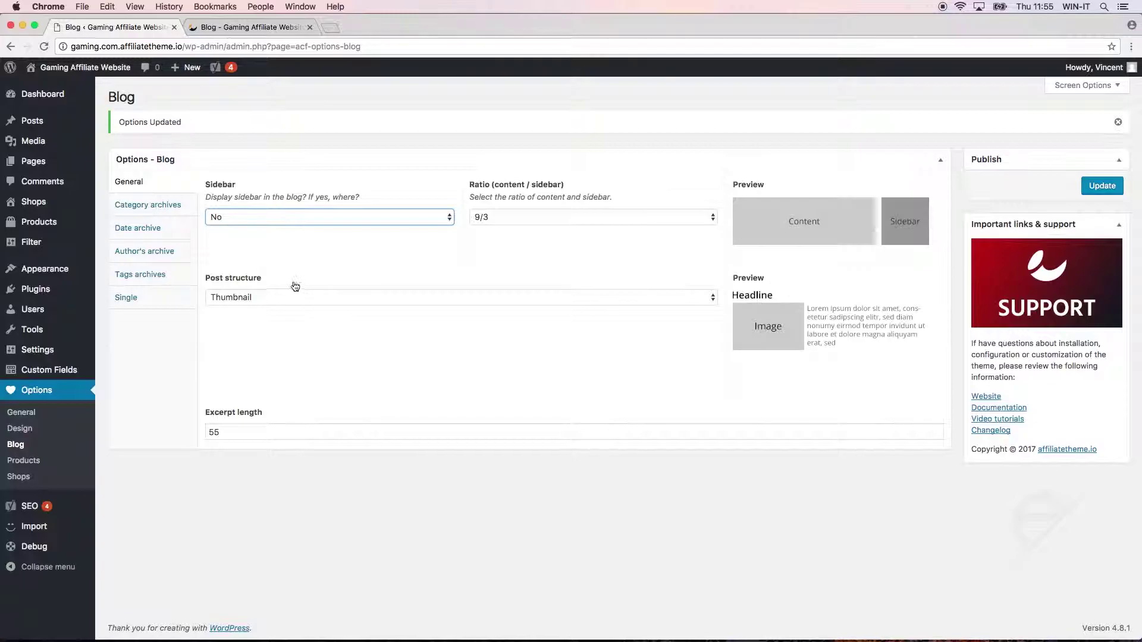
{"action": "left_click", "coordinate": [257, 298]}
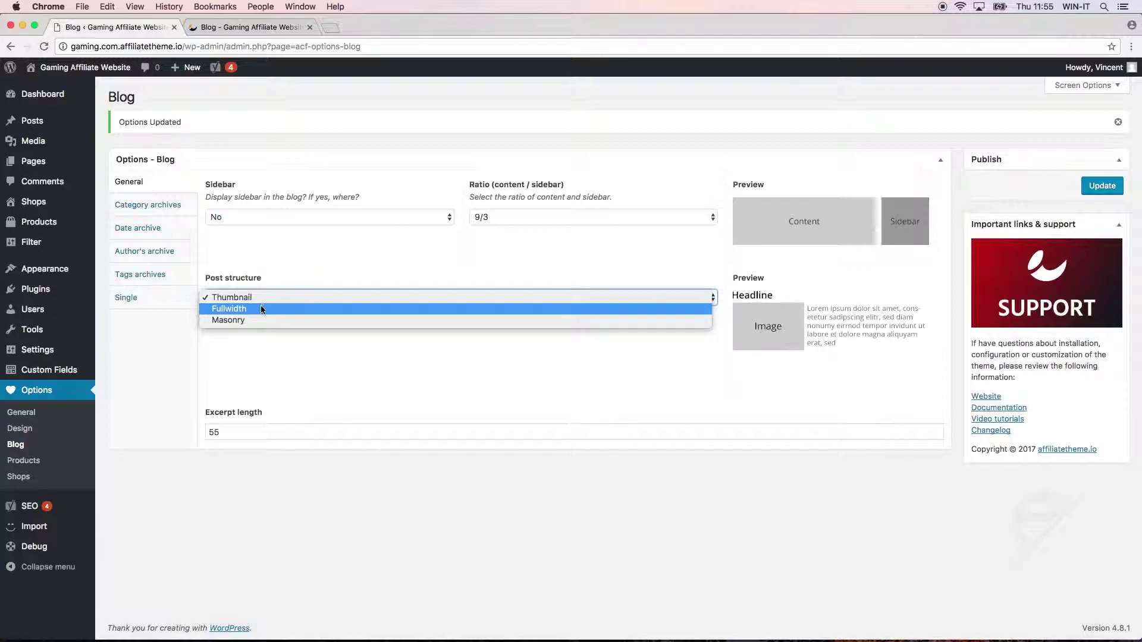
{"action": "left_click", "coordinate": [262, 309]}
{"action": "left_click", "coordinate": [1101, 185]}
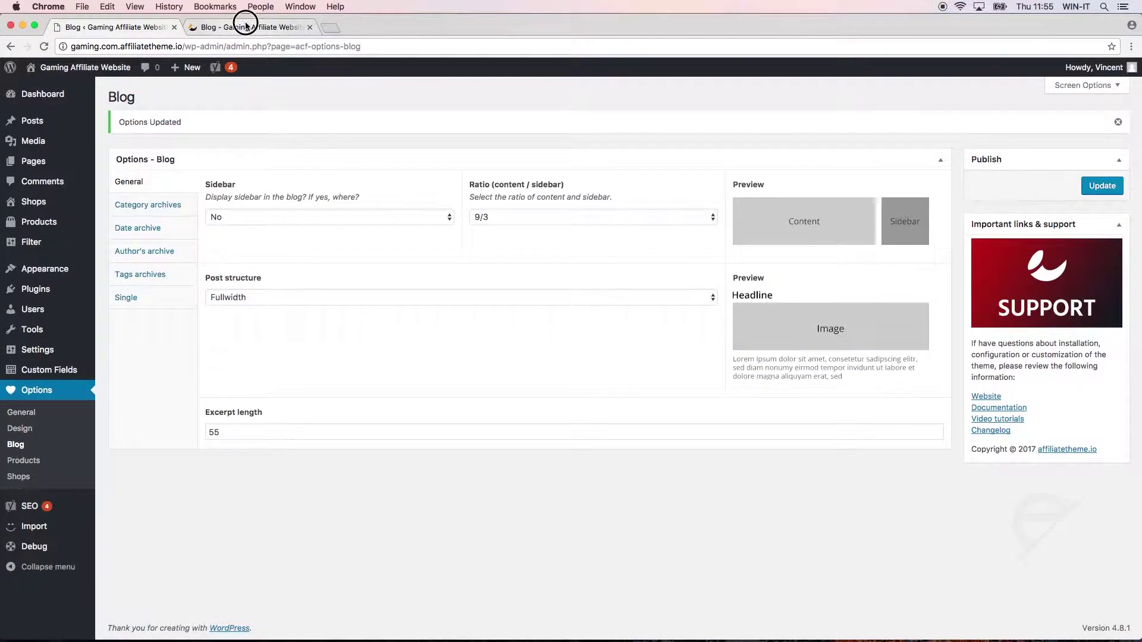
- Reload the live blog page and examine the full-width layout of the post listing
{"action": "left_click", "coordinate": [242, 27]}
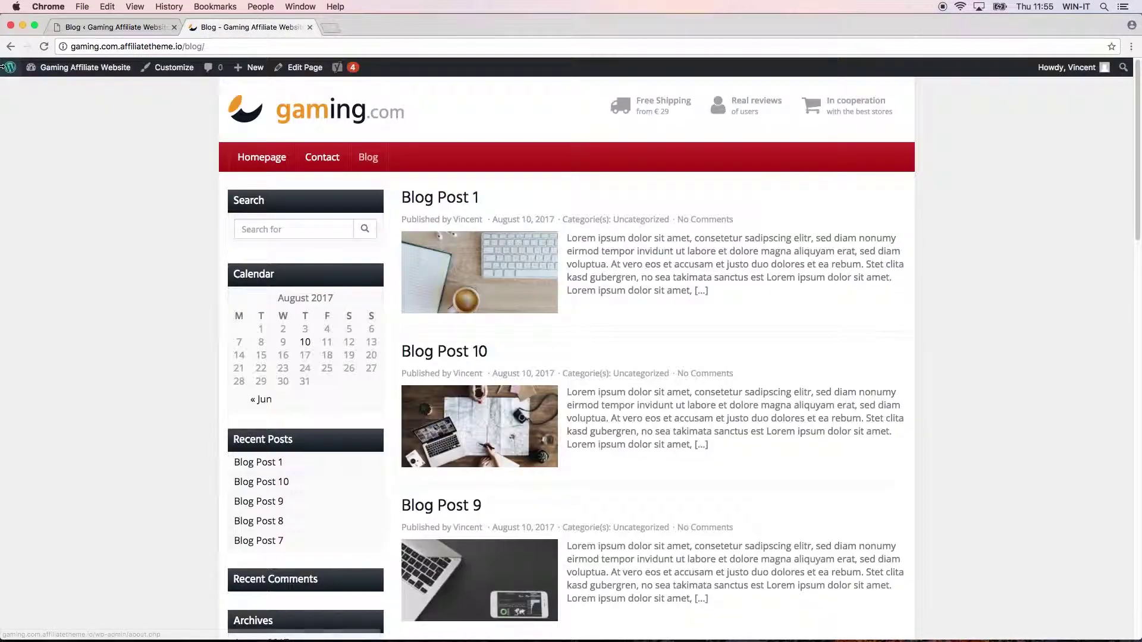
{"action": "left_click", "coordinate": [44, 47]}
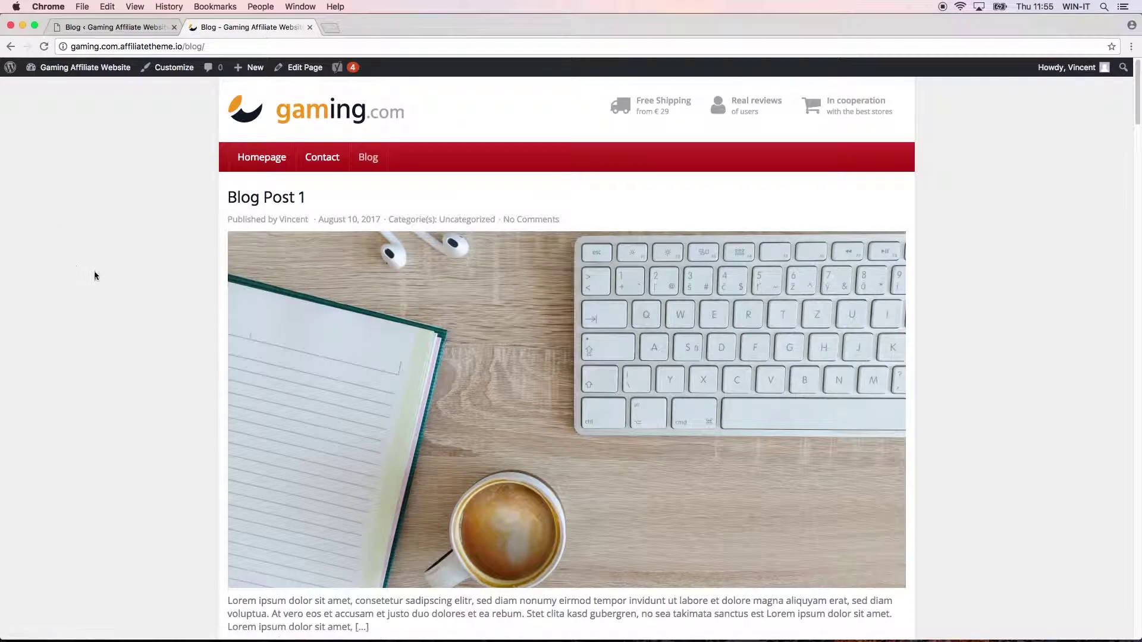
{"action": "scroll", "coordinate": [148, 252], "scroll_direction": "down", "scroll_amount": 5}
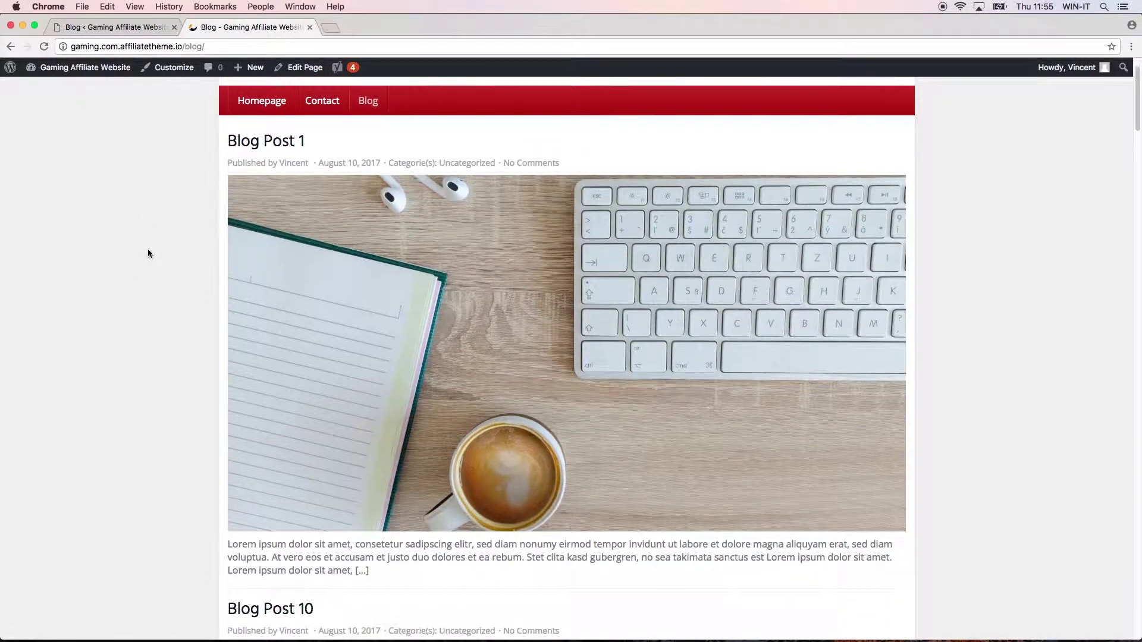
{"action": "scroll", "coordinate": [143, 263], "scroll_direction": "down", "scroll_amount": 17}
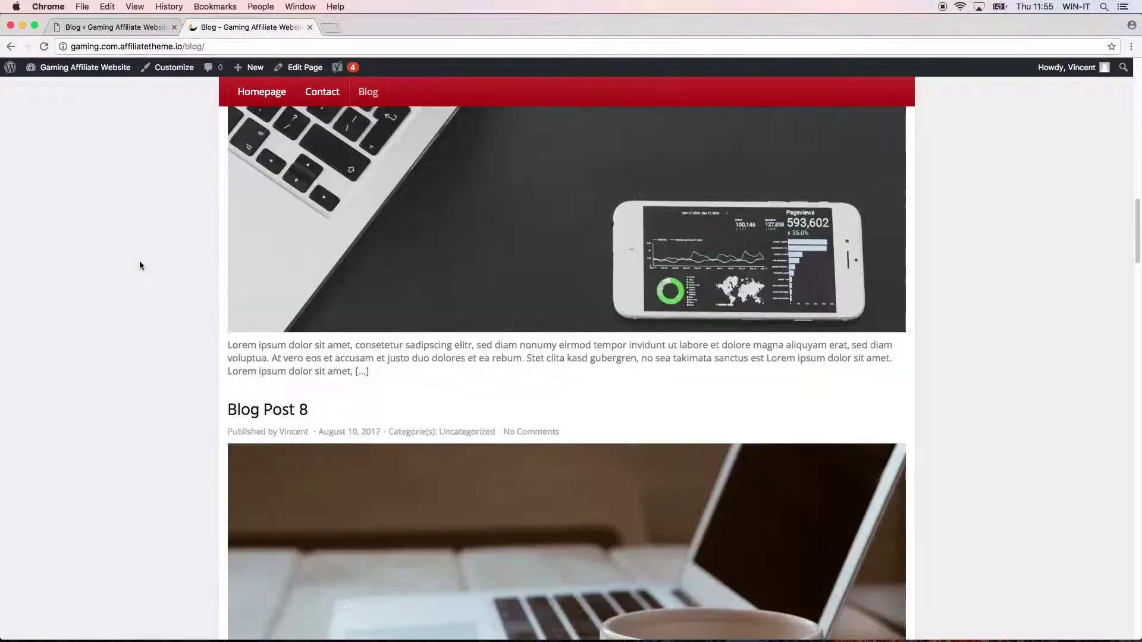
{"action": "scroll", "coordinate": [141, 265], "scroll_direction": "down", "scroll_amount": 12}
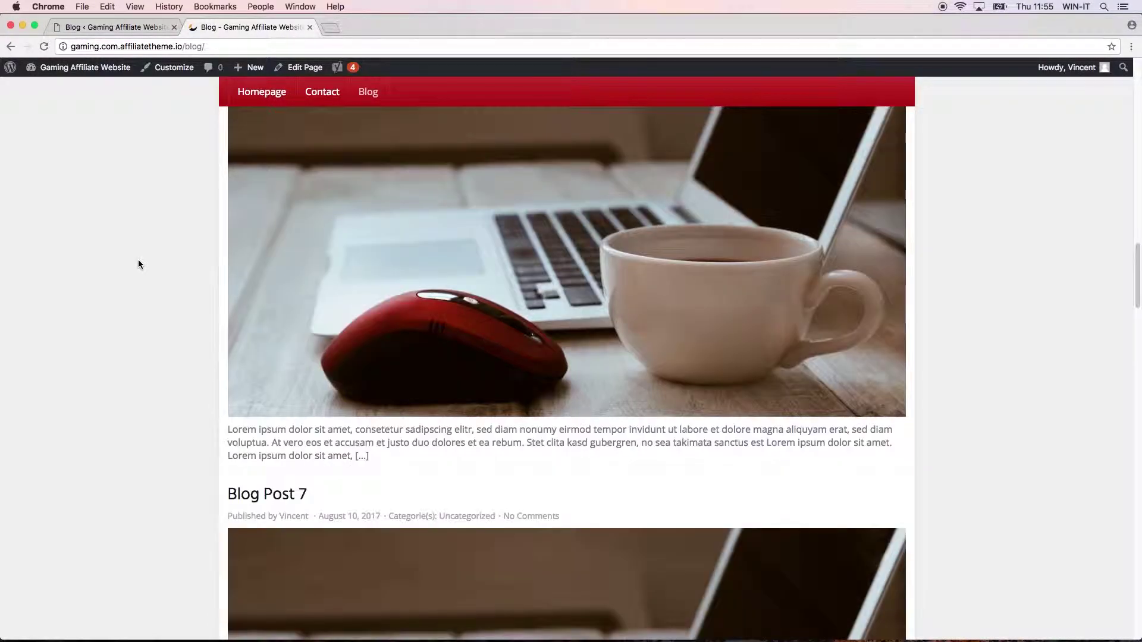
{"action": "scroll", "coordinate": [138, 264], "scroll_direction": "down", "scroll_amount": 6}
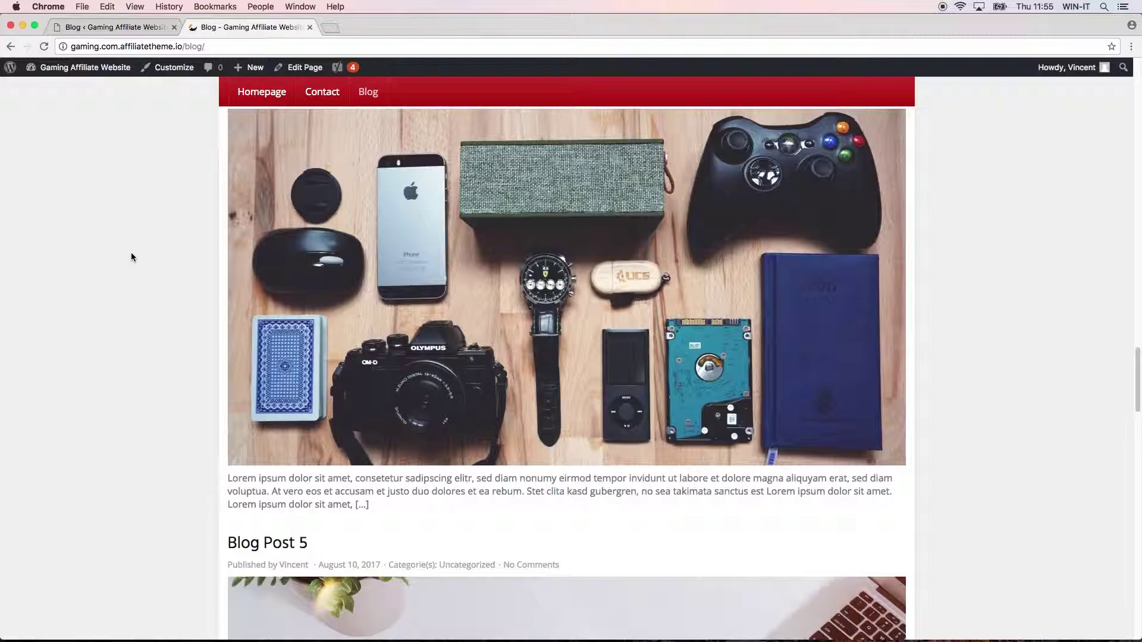
{"action": "scroll", "coordinate": [129, 302], "scroll_direction": "up", "scroll_amount": 20}
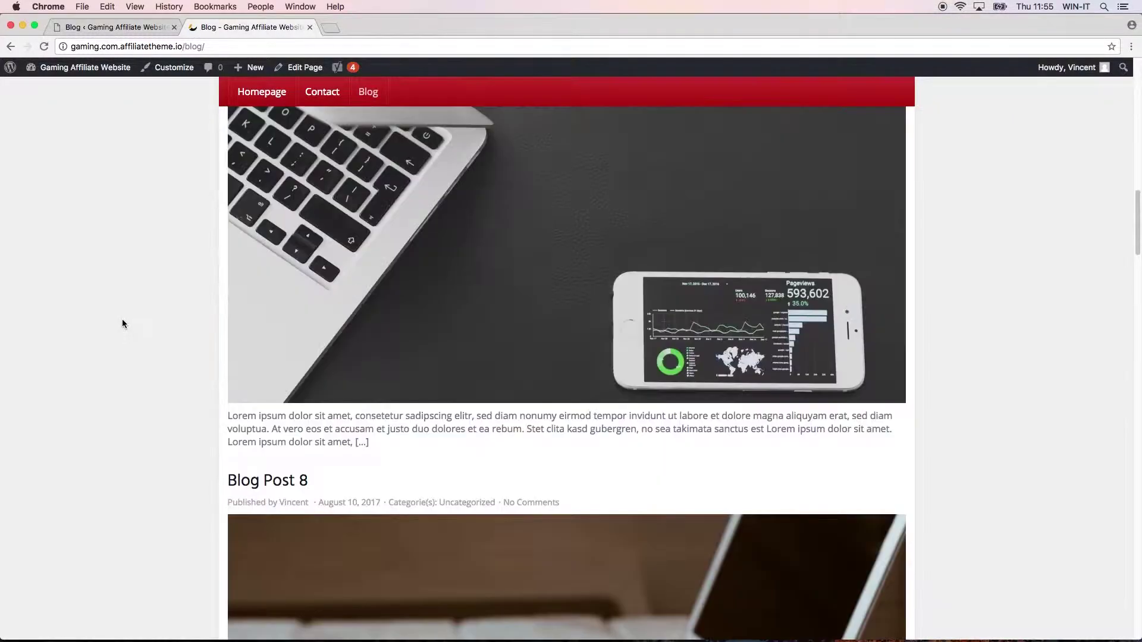
{"action": "scroll", "coordinate": [113, 315], "scroll_direction": "up", "scroll_amount": 3}
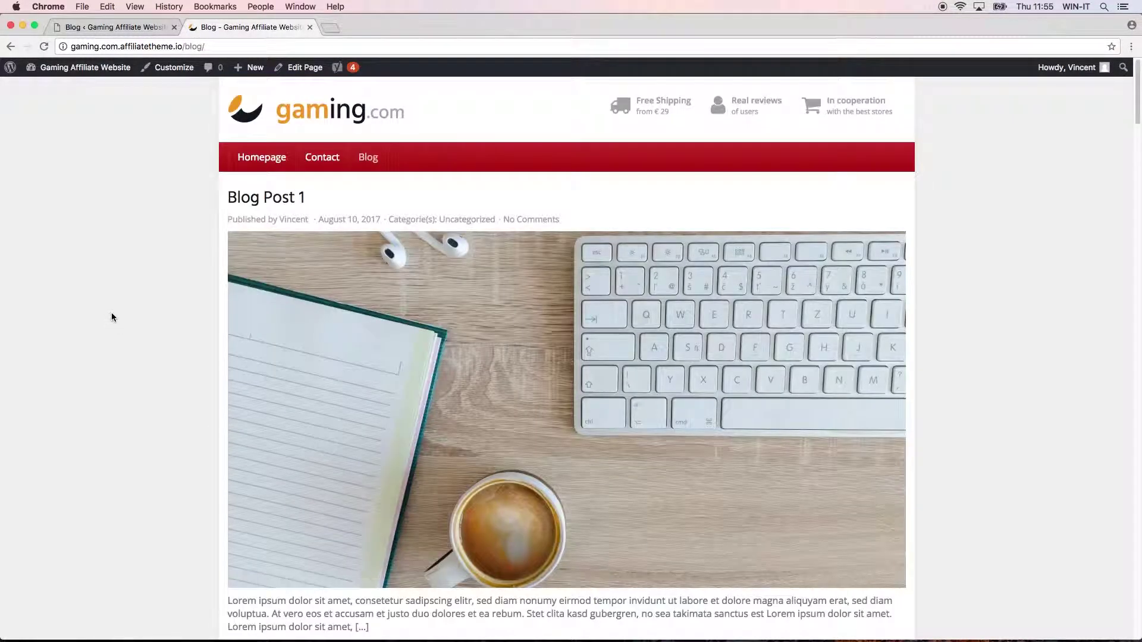
- Change the blog's Post structure to Masonry, save the options and check the reloaded blog page
{"action": "left_click", "coordinate": [116, 26]}
{"action": "left_click", "coordinate": [253, 301]}
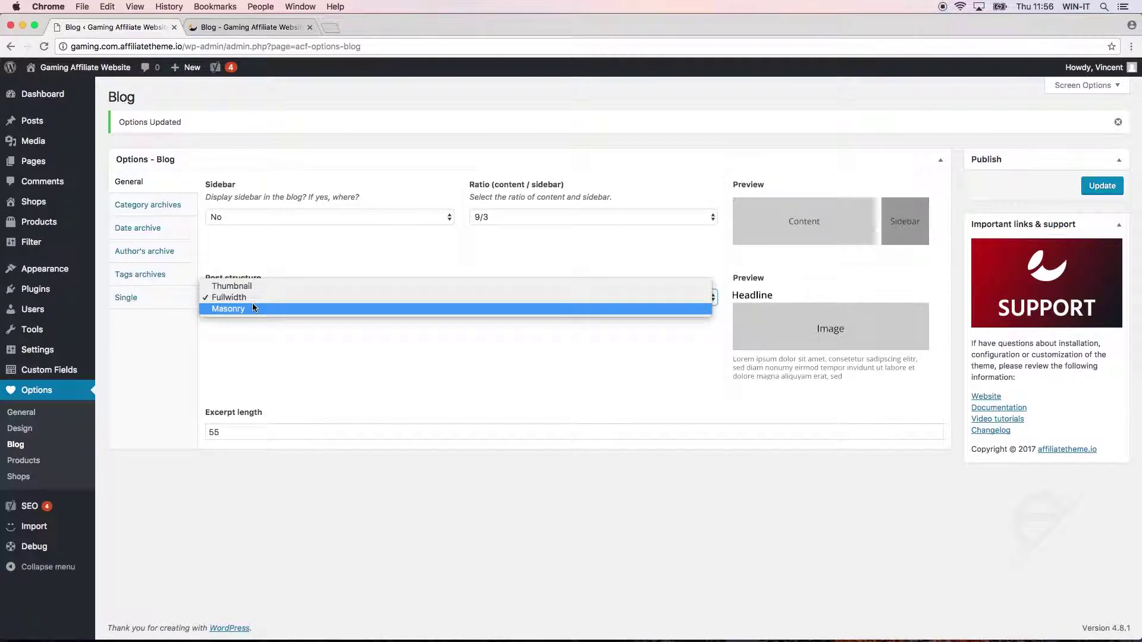
{"action": "left_click", "coordinate": [252, 305]}
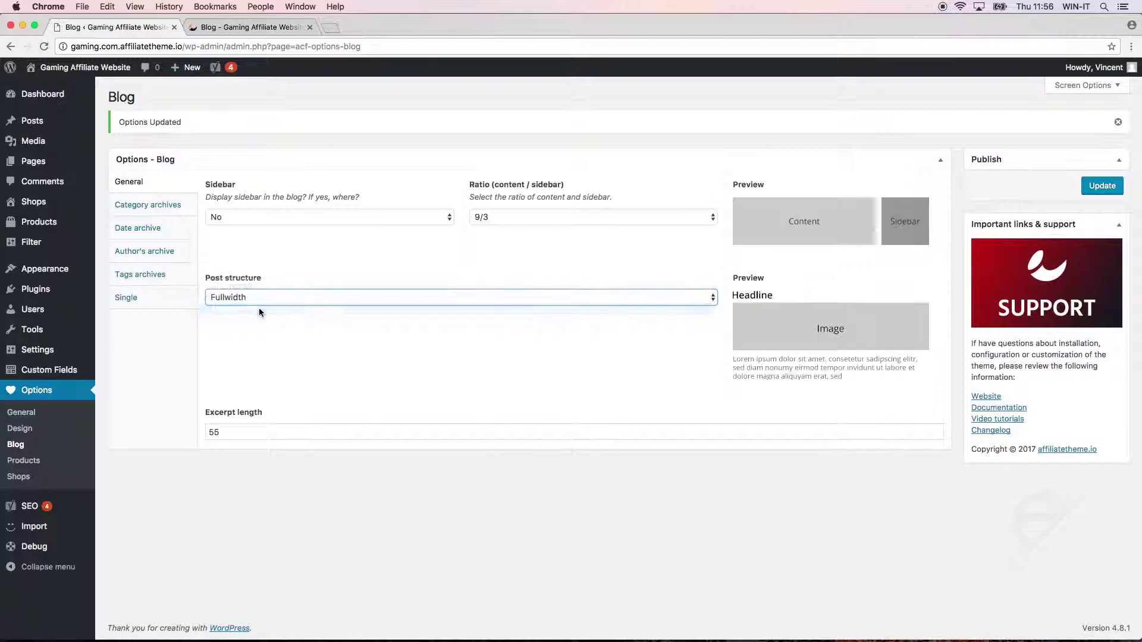
{"action": "left_click", "coordinate": [1100, 188]}
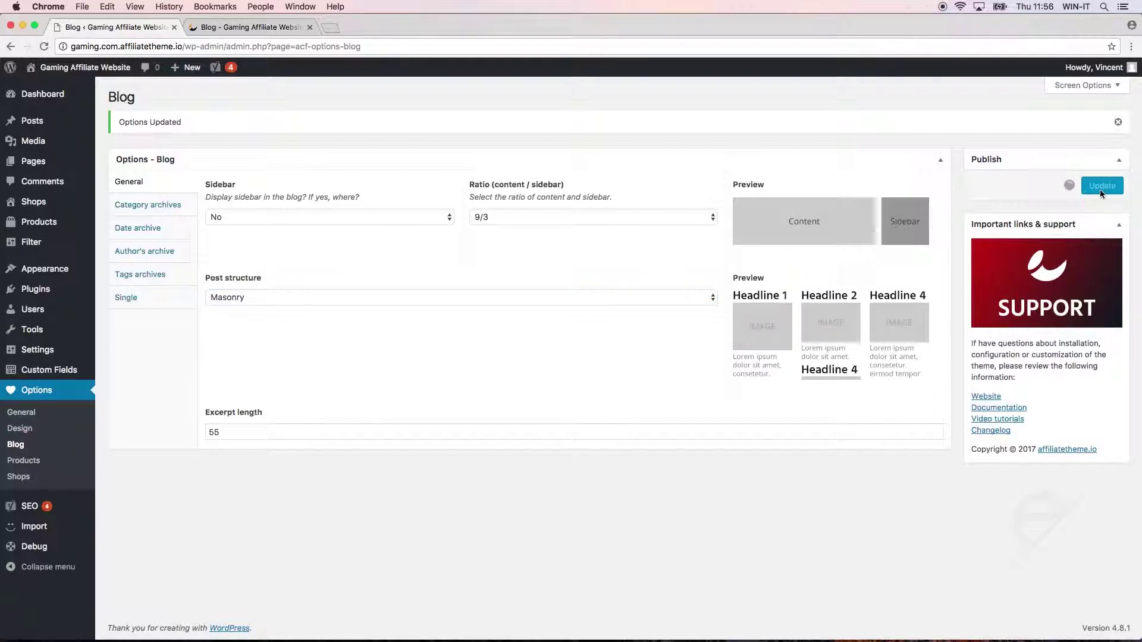
{"action": "left_click", "coordinate": [250, 27]}
{"action": "left_click", "coordinate": [45, 46]}
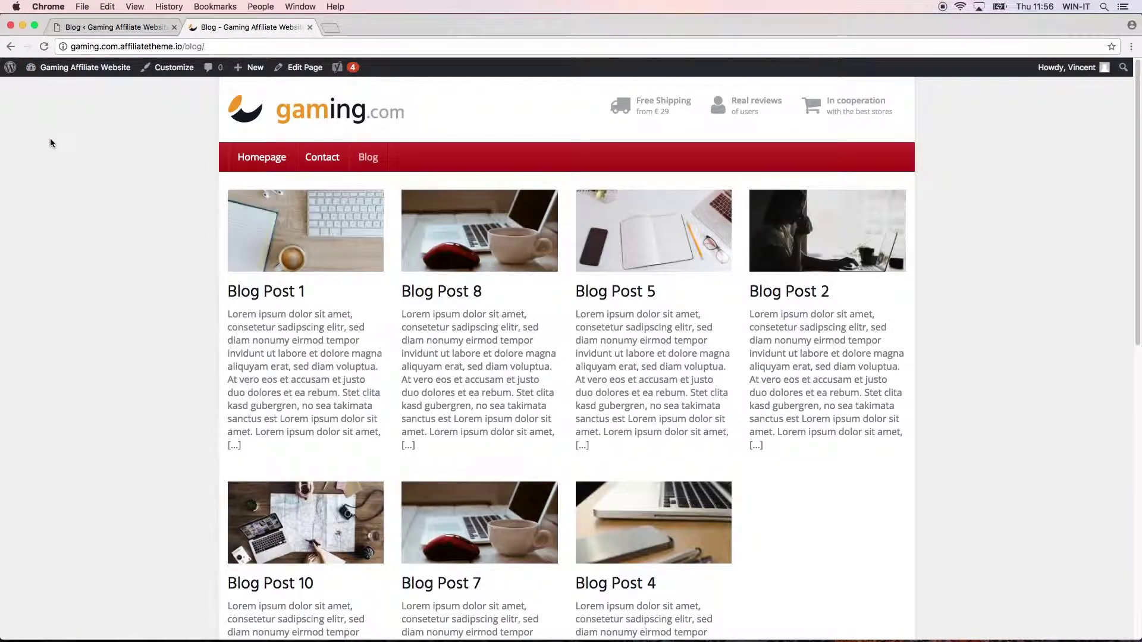
{"action": "scroll", "coordinate": [68, 301], "scroll_direction": "down", "scroll_amount": 5}
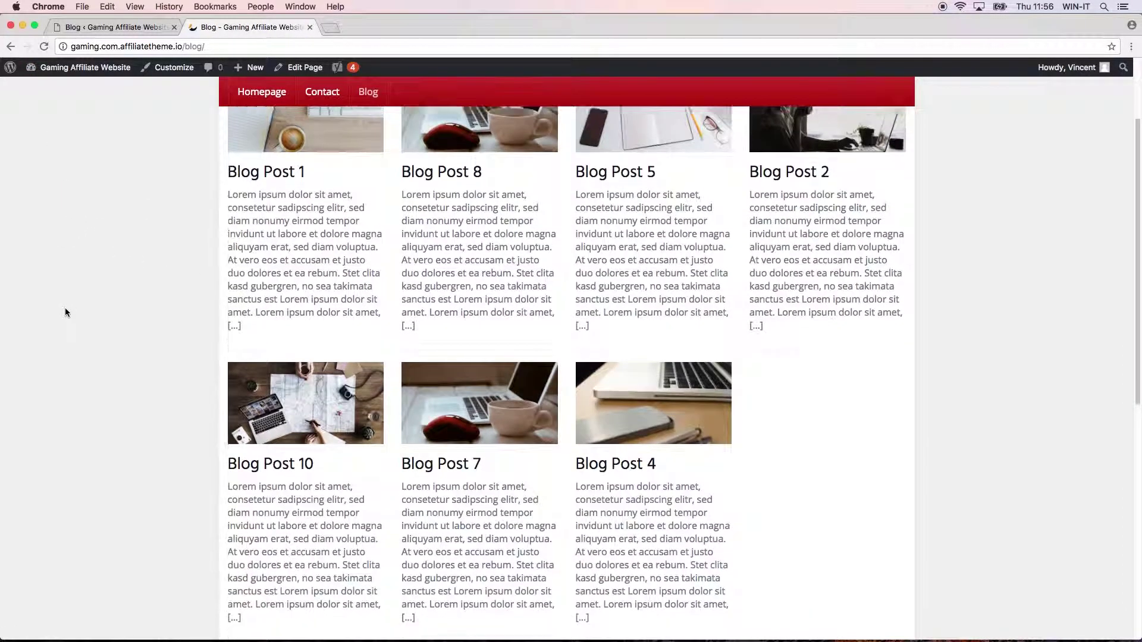
- Examine the masonry post listing on the live blog page from the header down to the pagination
{"action": "scroll", "coordinate": [66, 308], "scroll_direction": "down", "scroll_amount": 5}
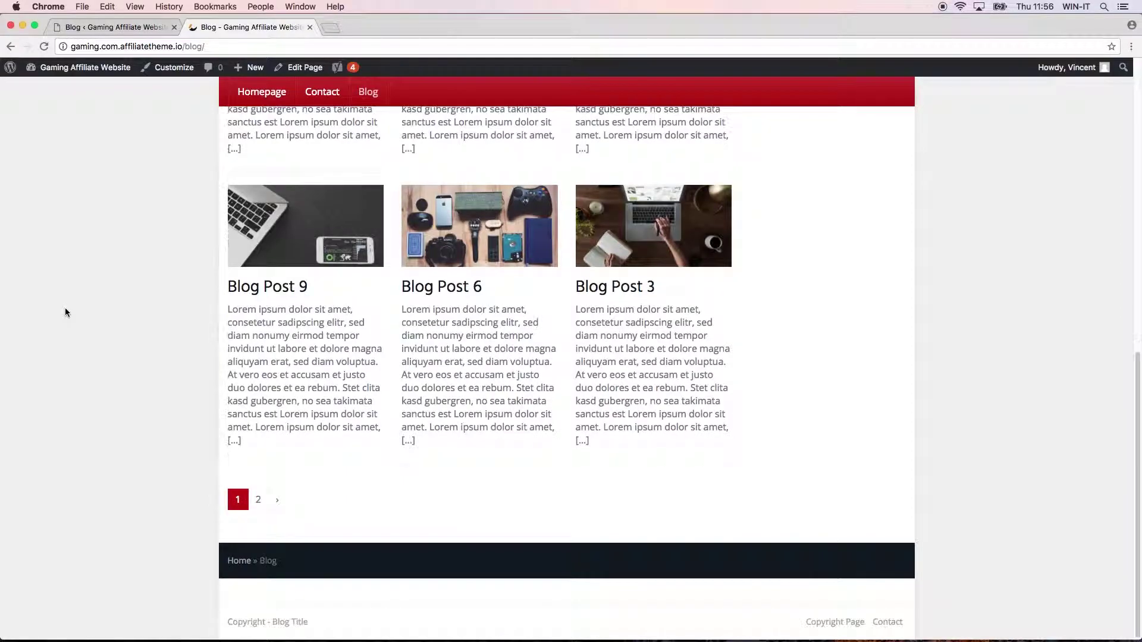
{"action": "scroll", "coordinate": [63, 299], "scroll_direction": "up", "scroll_amount": 10}
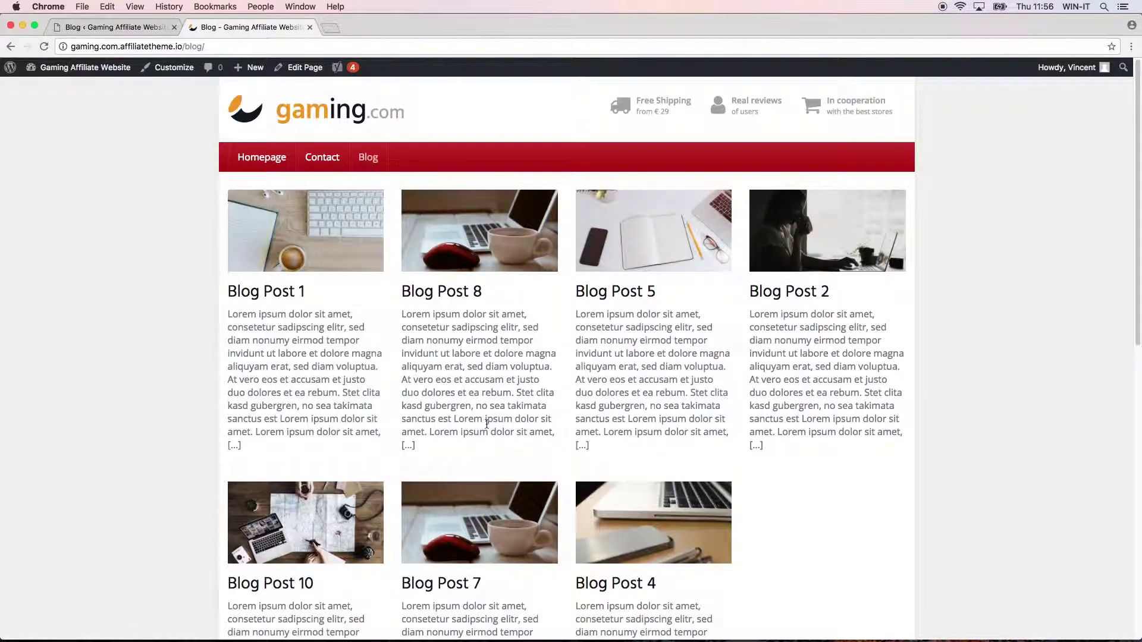
{"action": "scroll", "coordinate": [487, 424], "scroll_direction": "down", "scroll_amount": 5}
{"action": "scroll", "coordinate": [487, 424], "scroll_direction": "down", "scroll_amount": 6}
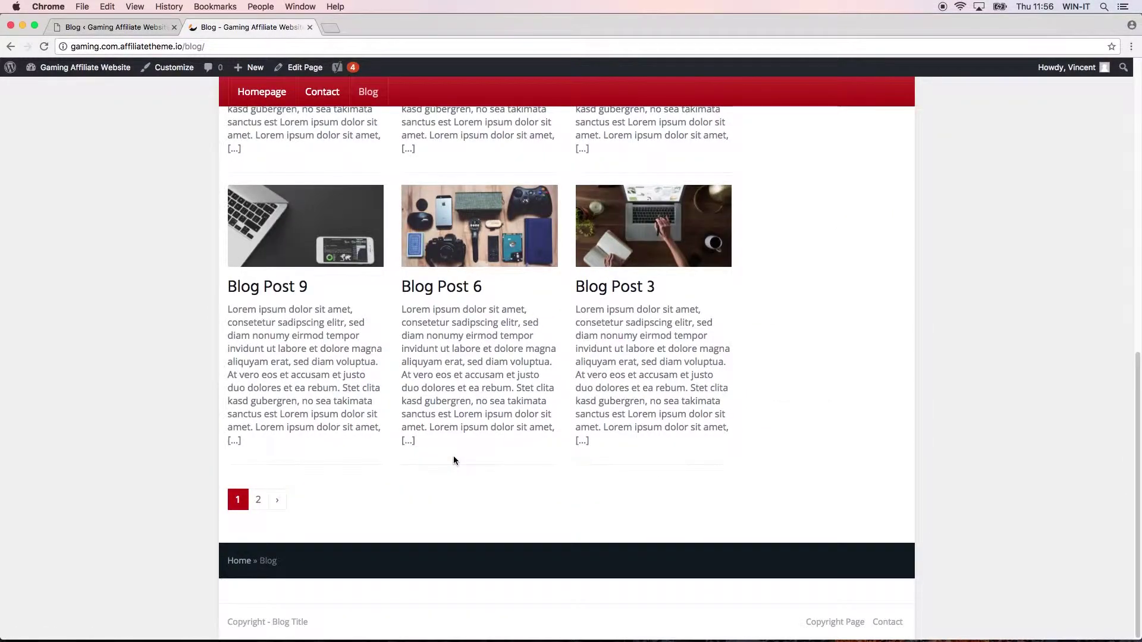
{"action": "scroll", "coordinate": [453, 458], "scroll_direction": "up", "scroll_amount": 8}
{"action": "scroll", "coordinate": [453, 462], "scroll_direction": "up", "scroll_amount": 2}
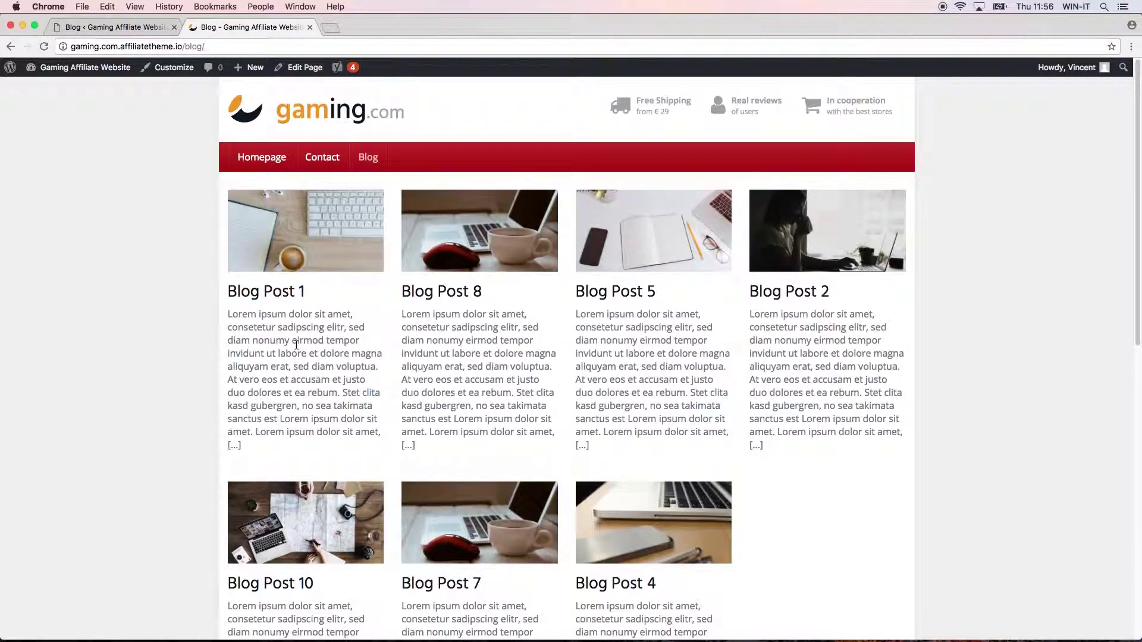
- Check the blog's Excerpt length option and compare it with the excerpt text under Blog Post 1 on the live page
{"action": "left_click", "coordinate": [107, 27]}
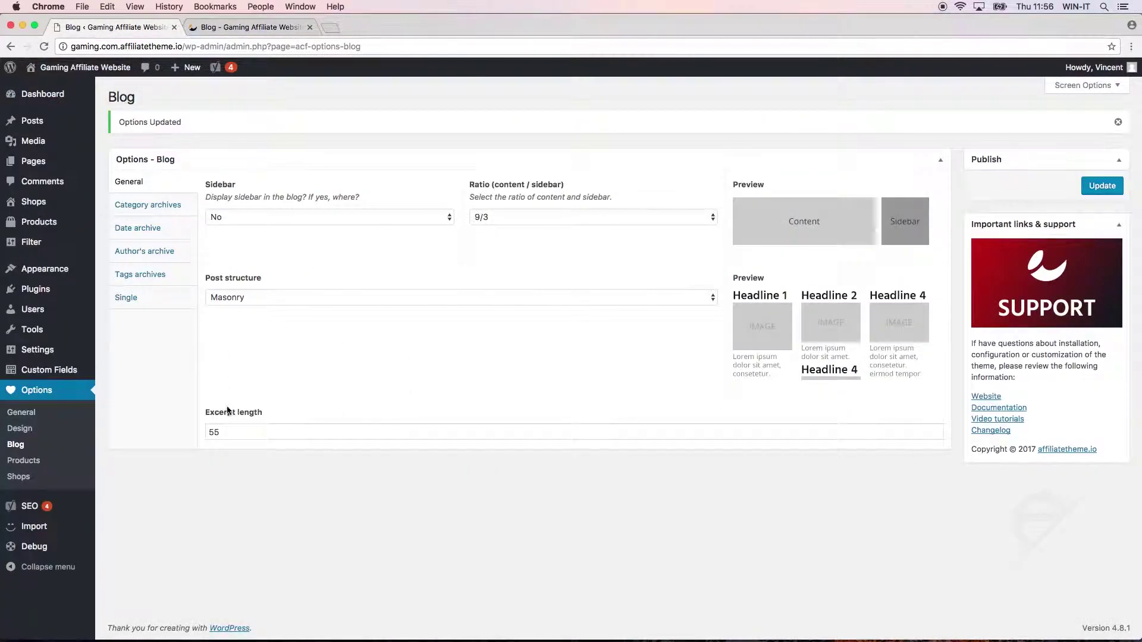
{"action": "left_click", "coordinate": [217, 27]}
{"action": "left_click", "coordinate": [235, 315]}
{"action": "left_click_drag", "start_coordinate": [236, 316], "coordinate": [299, 459]}
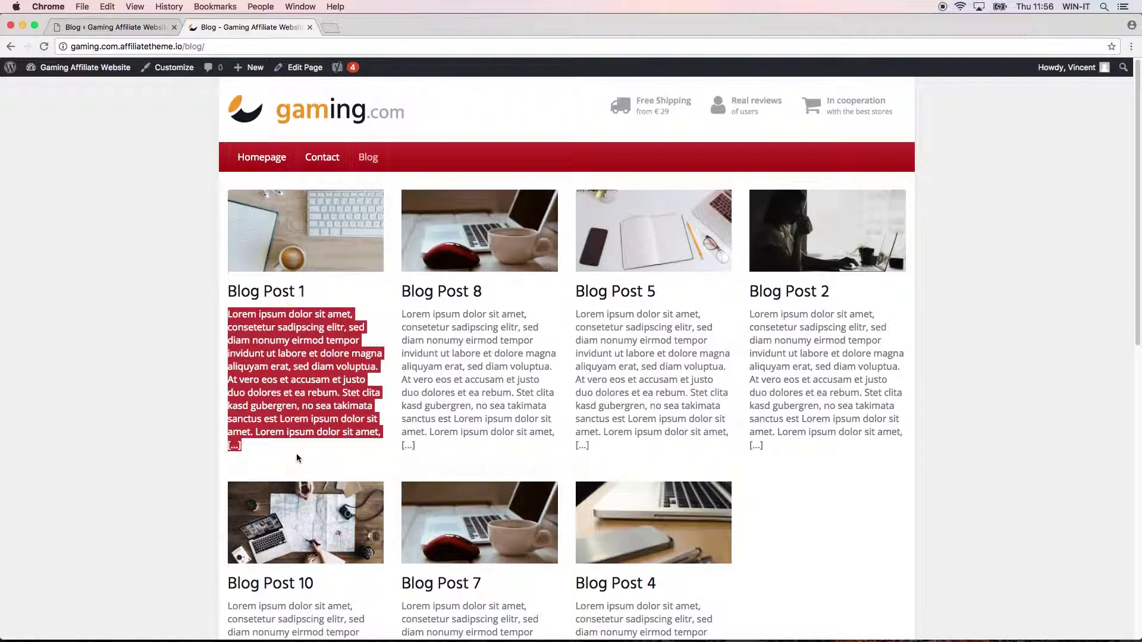
{"action": "left_click", "coordinate": [296, 458]}
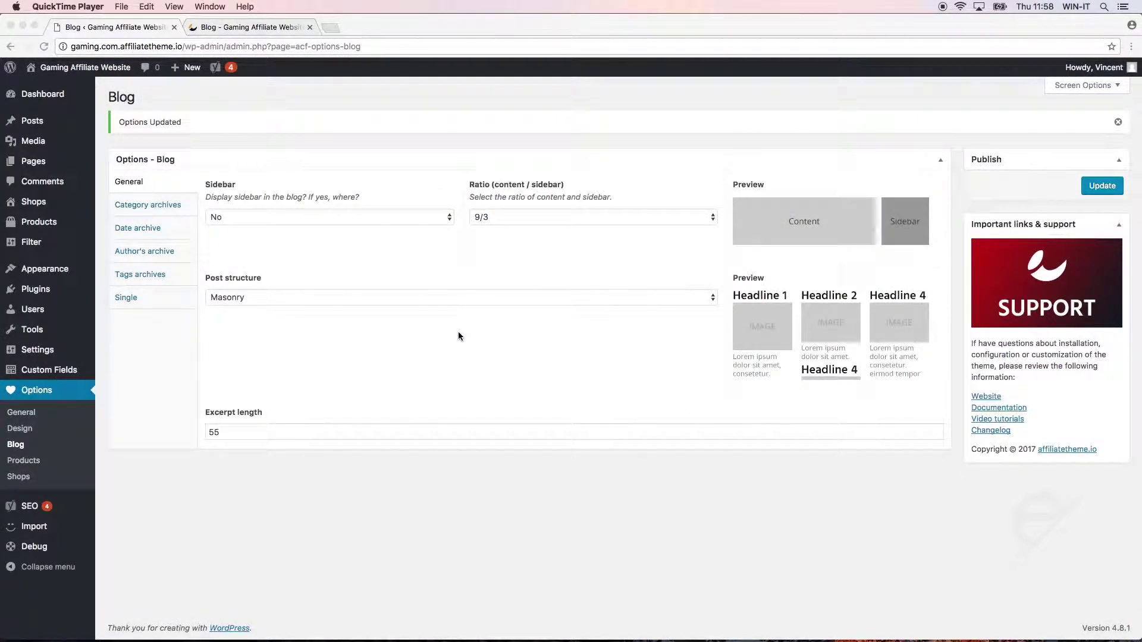
- Set the blog's Sidebar option to Left in the general settings and save the options
{"action": "left_click", "coordinate": [323, 272]}
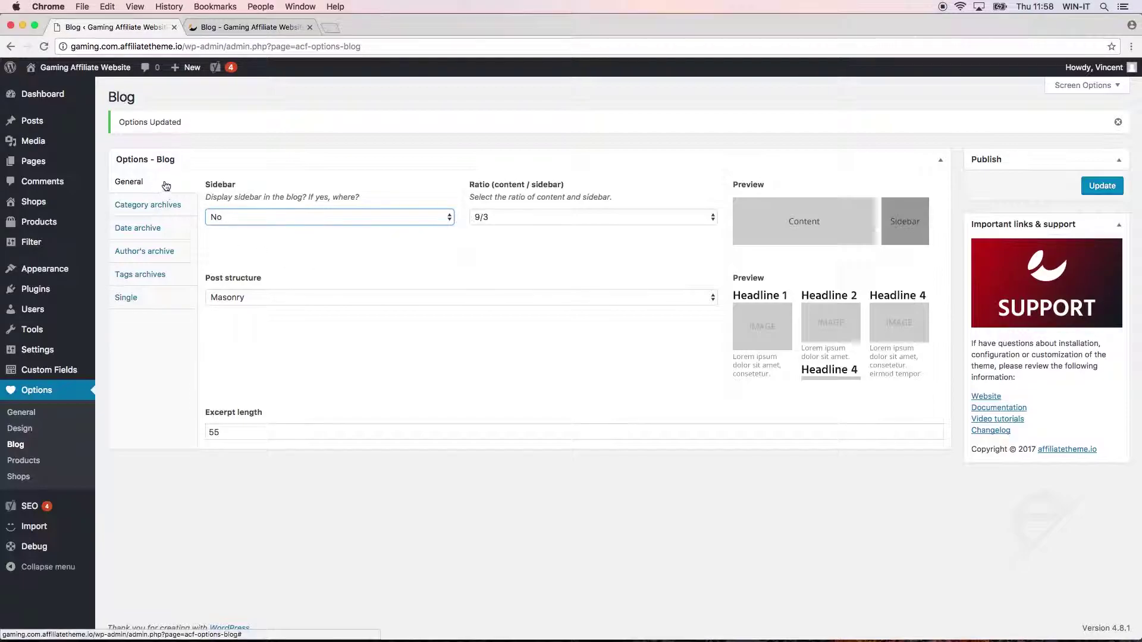
{"action": "left_click", "coordinate": [273, 218]}
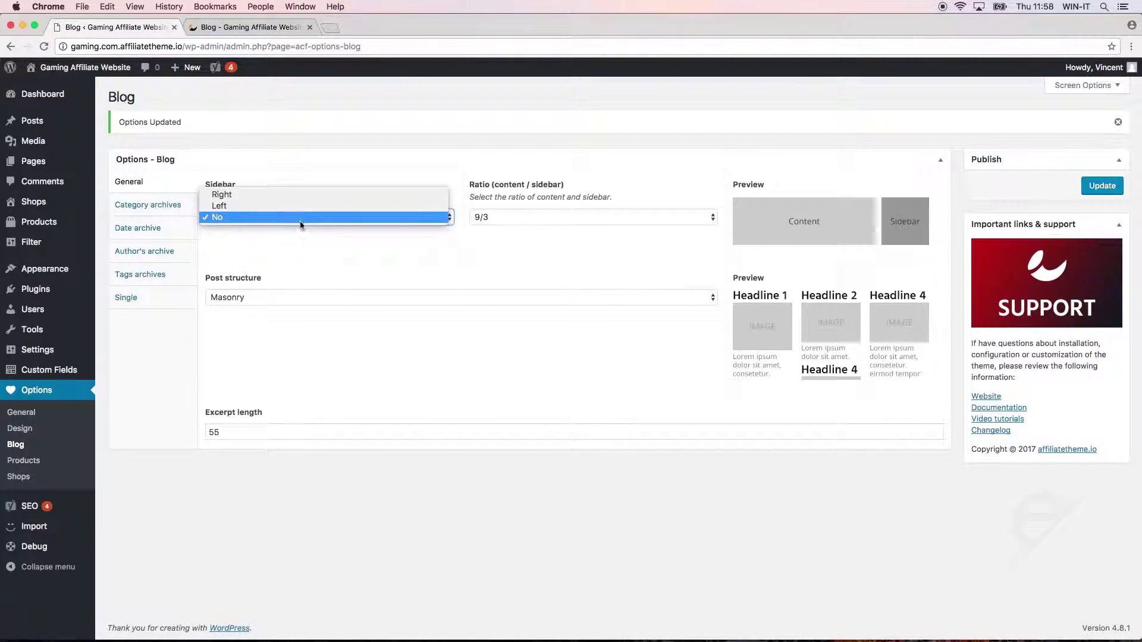
{"action": "left_click", "coordinate": [286, 208]}
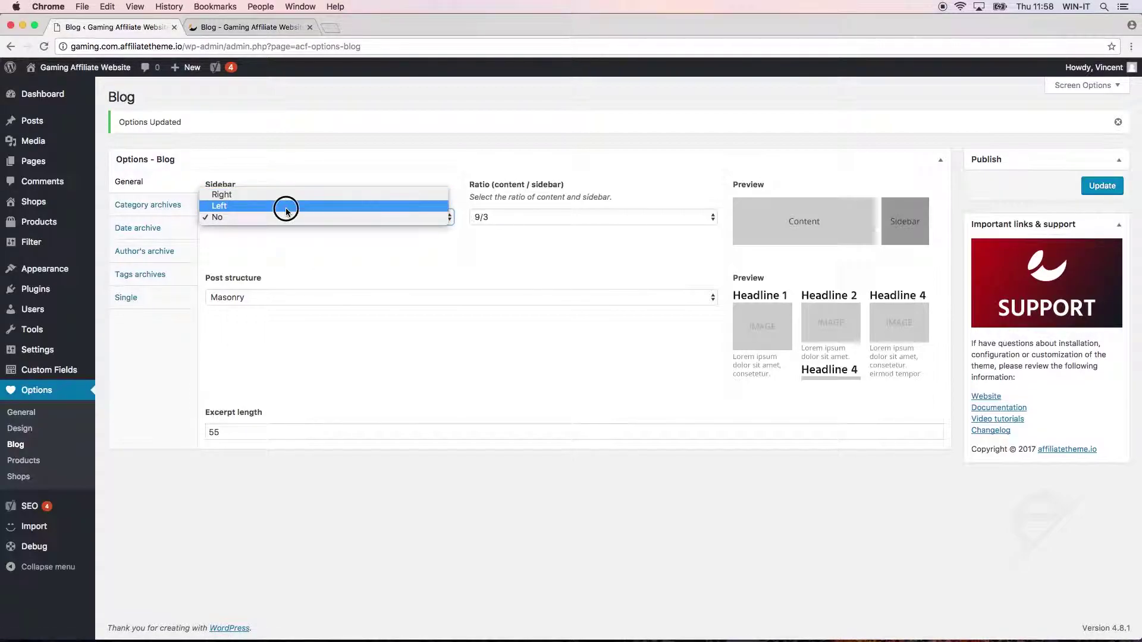
{"action": "left_click", "coordinate": [1101, 186]}
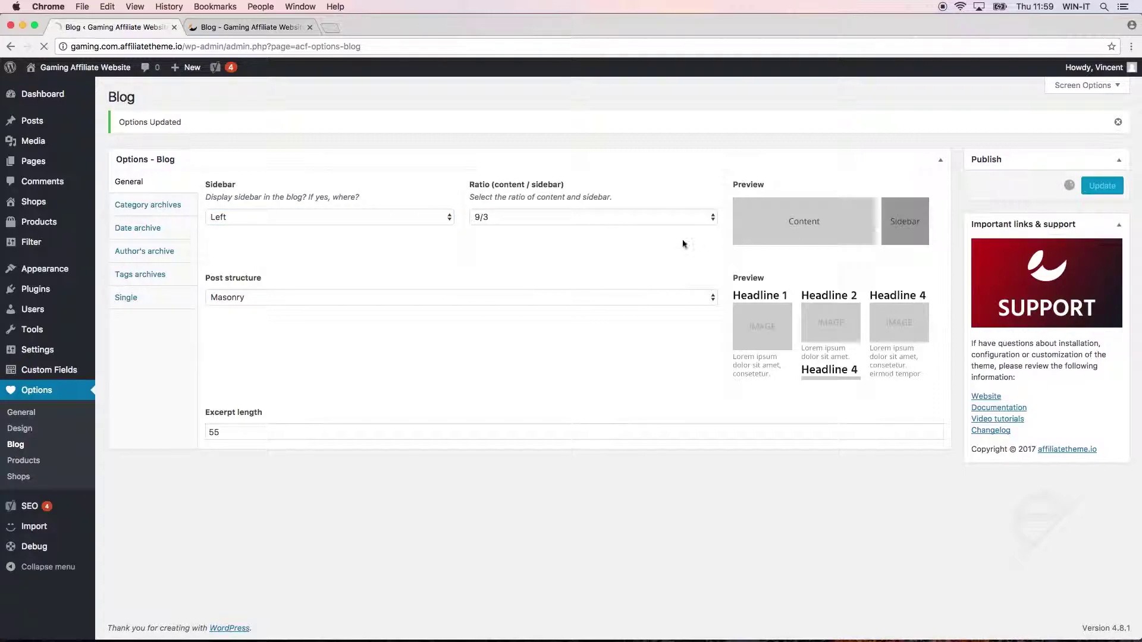
- Reload the live blog page and examine the masonry listing beside the left sidebar
{"action": "left_click", "coordinate": [241, 30]}
{"action": "key", "text": "super+r"}
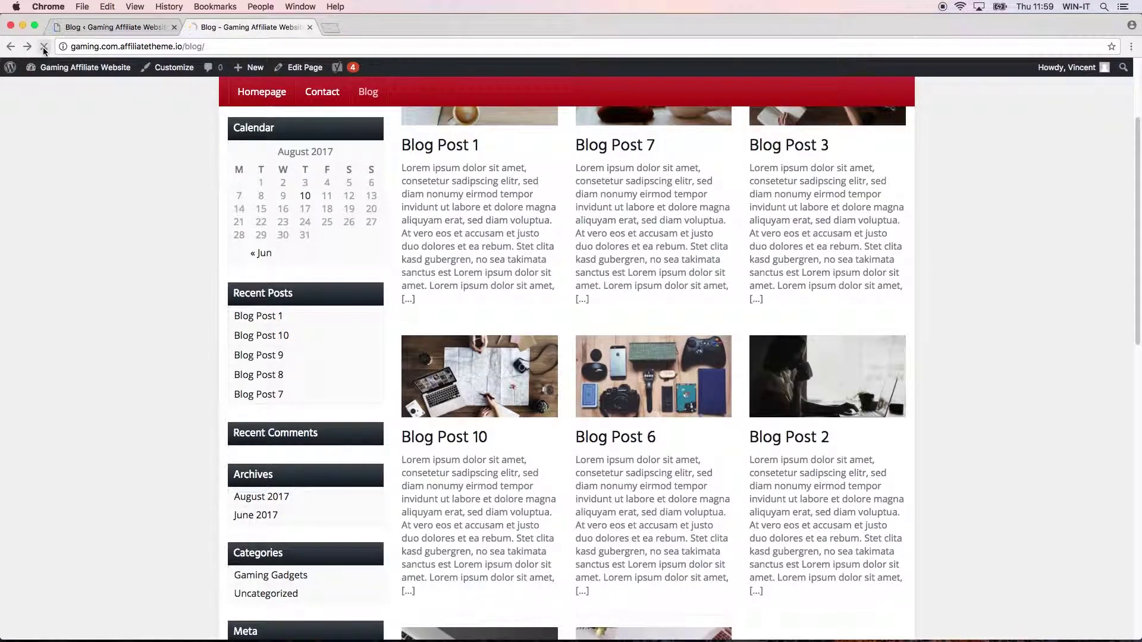
{"action": "scroll", "coordinate": [115, 230], "scroll_direction": "down", "scroll_amount": 3}
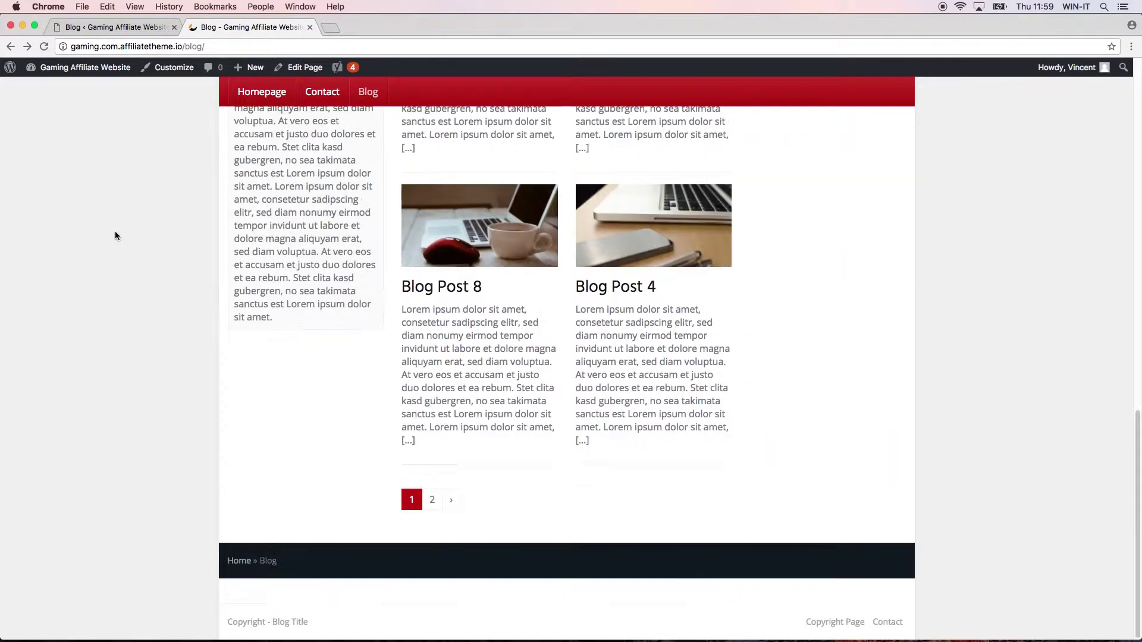
{"action": "scroll", "coordinate": [114, 236], "scroll_direction": "up", "scroll_amount": 5}
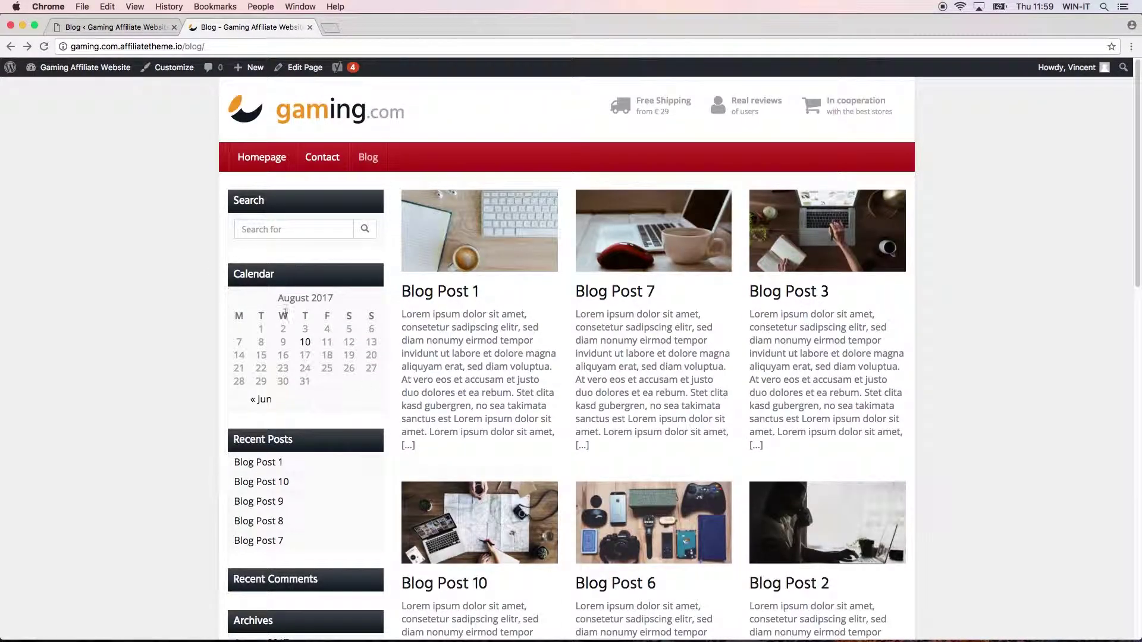
- View the Gaming Gadgets category archive from the blog's sidebar and return to the blog page
{"action": "left_click", "coordinate": [162, 25]}
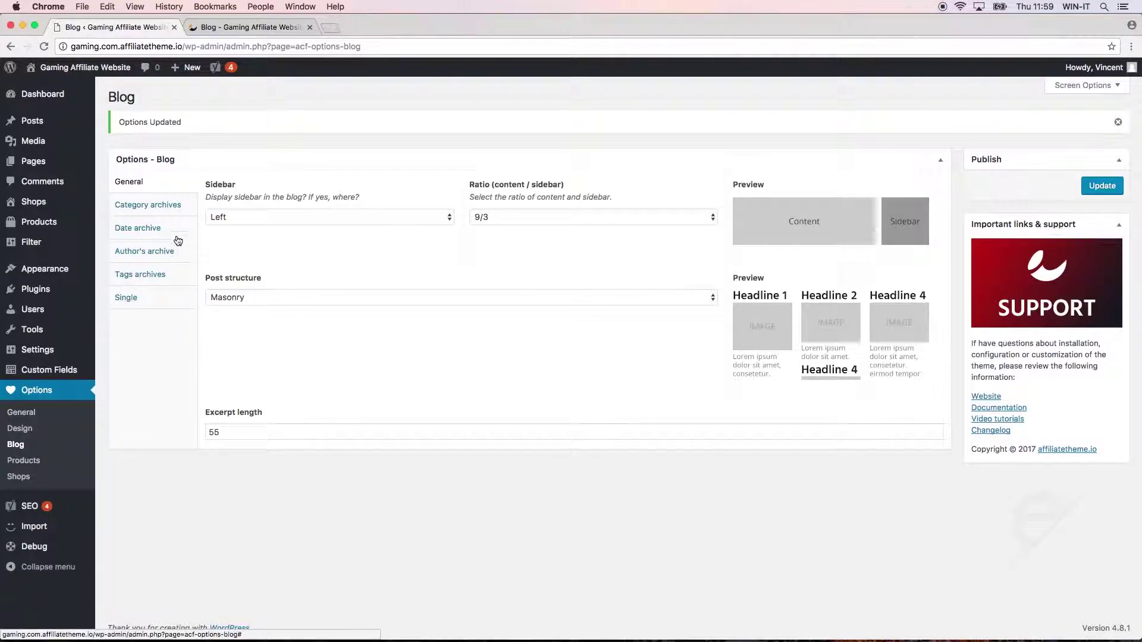
{"action": "left_click", "coordinate": [224, 31]}
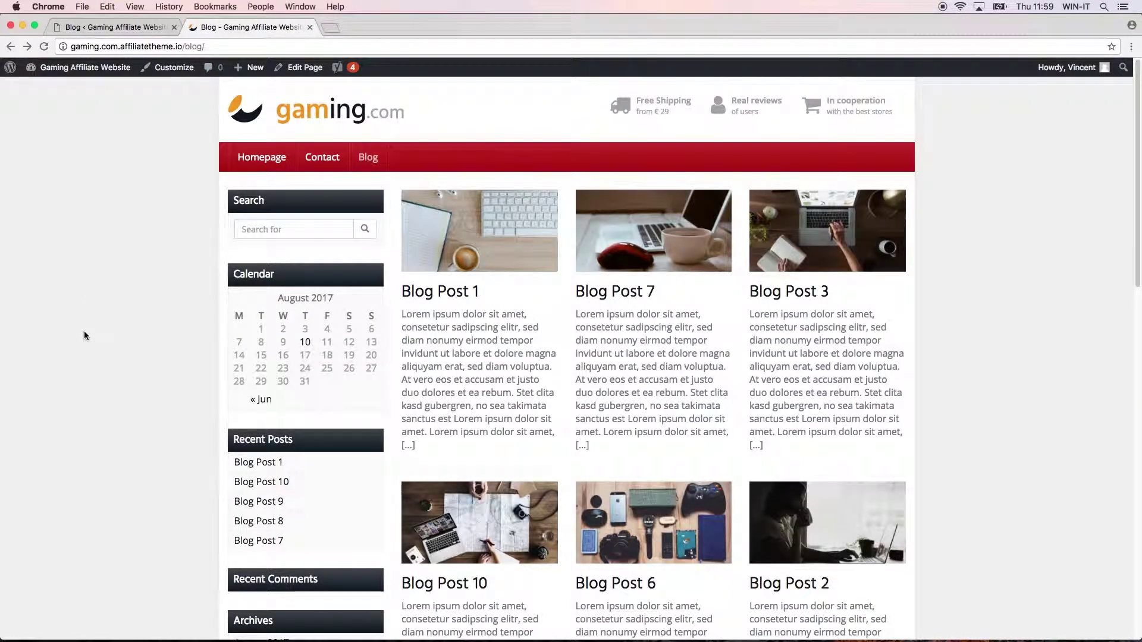
{"action": "scroll", "coordinate": [112, 370], "scroll_direction": "down", "scroll_amount": 5}
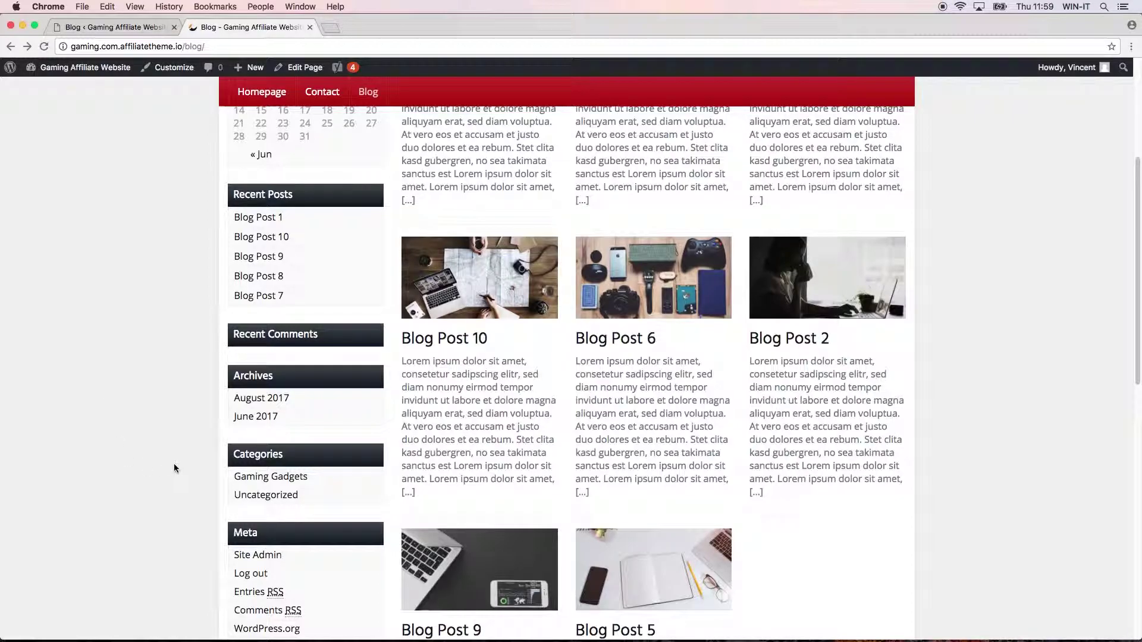
{"action": "left_click", "coordinate": [256, 479]}
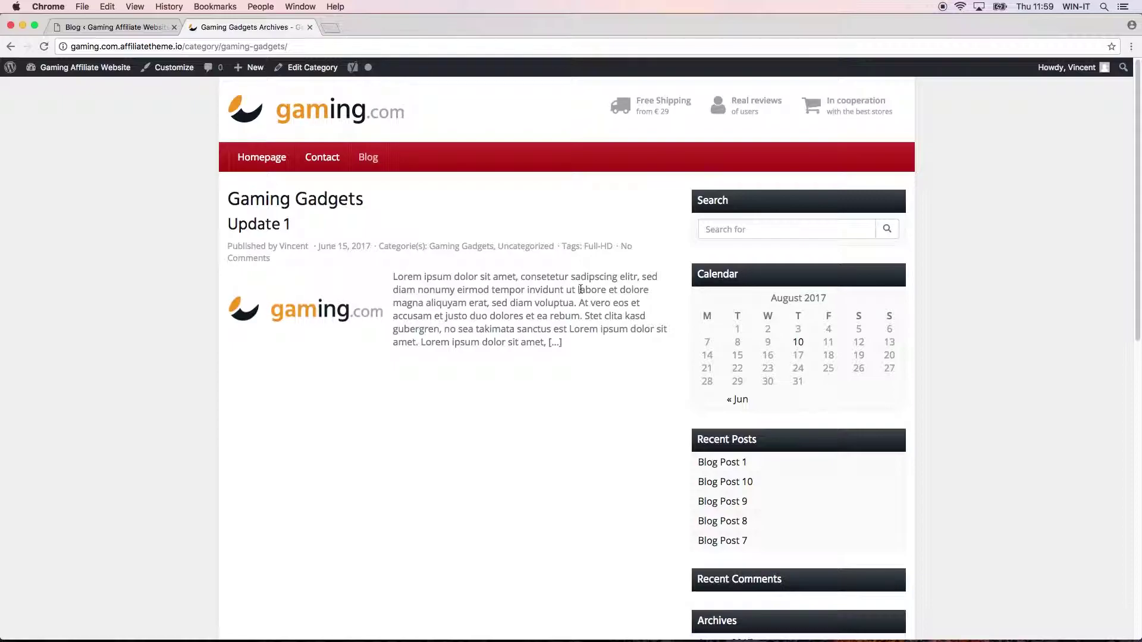
{"action": "left_click", "coordinate": [10, 46]}
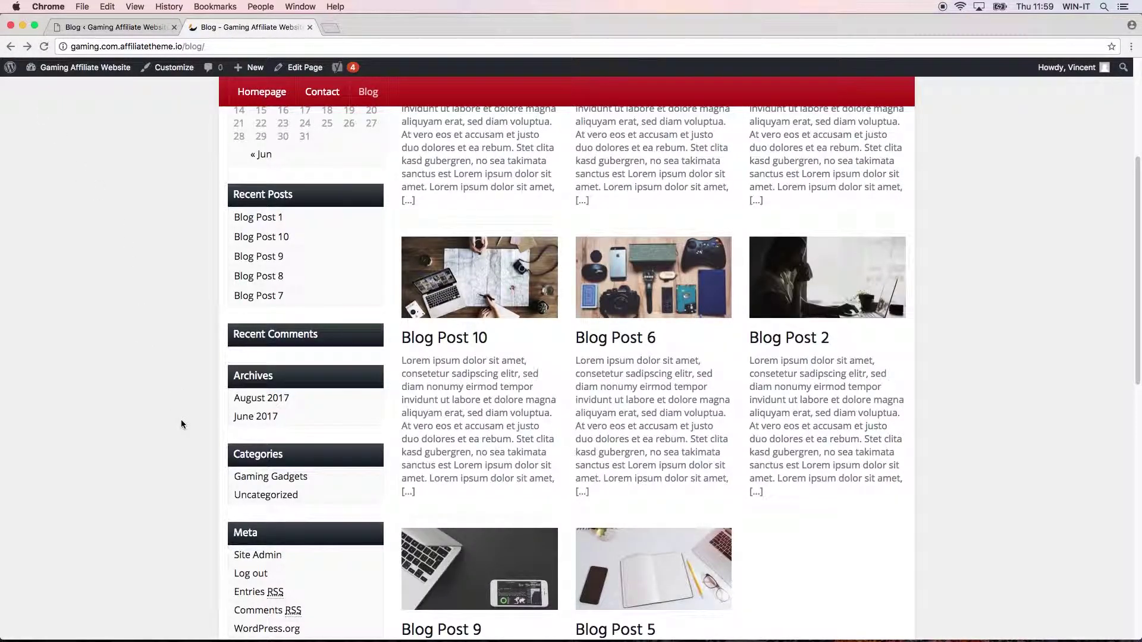
- View the August 2017 monthly archive from the blog's sidebar, look through its posts and return to the blog page
{"action": "left_click", "coordinate": [114, 29]}
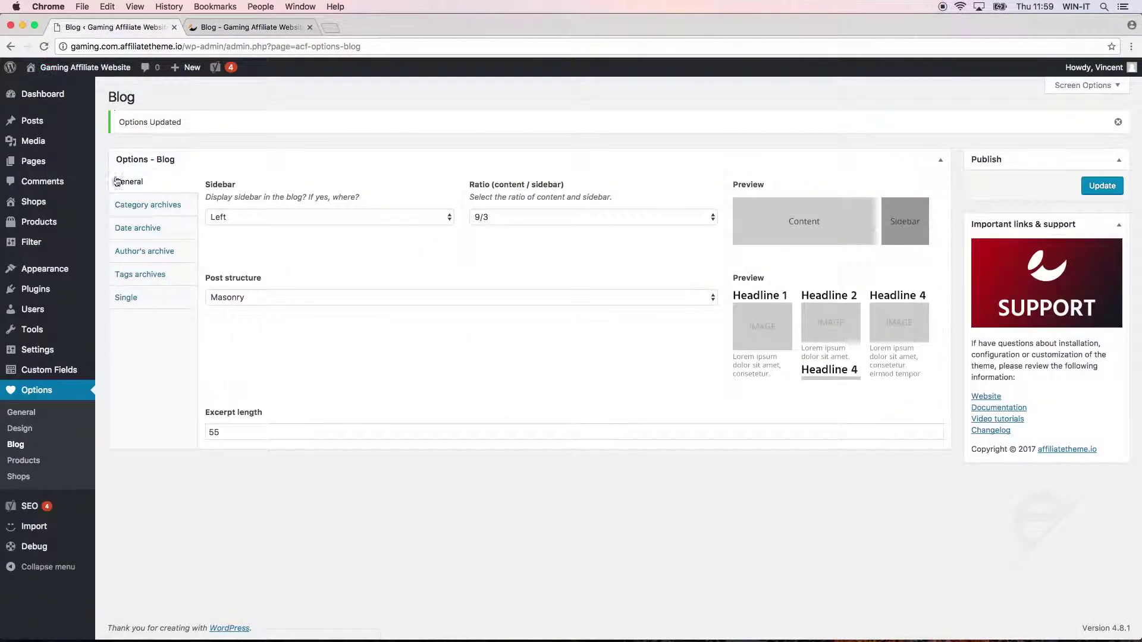
{"action": "left_click", "coordinate": [217, 28]}
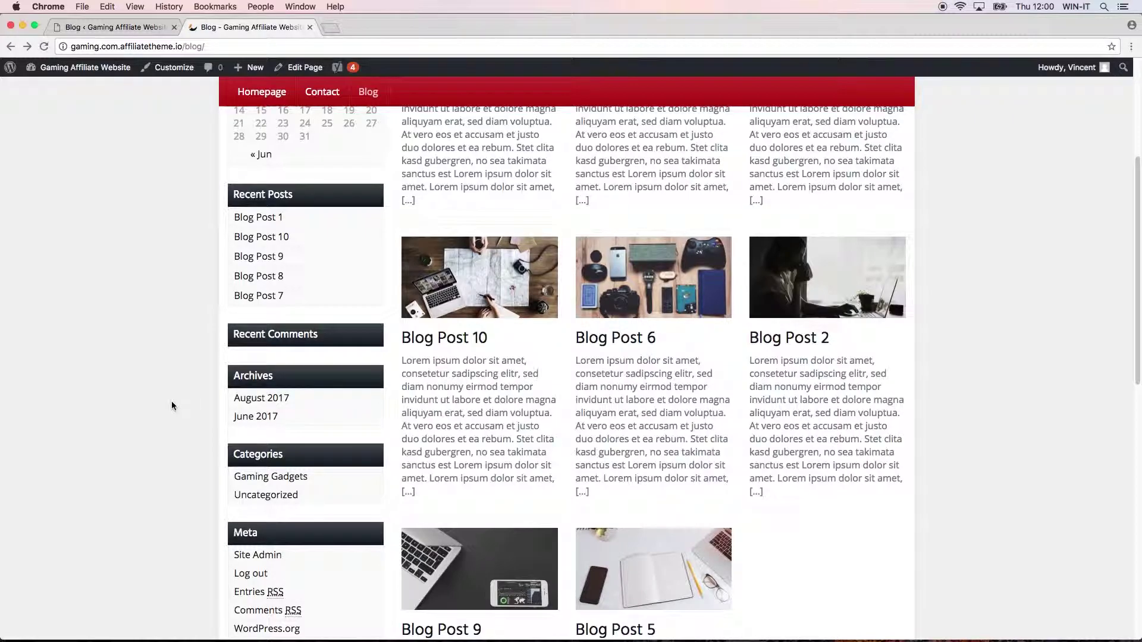
{"action": "left_click", "coordinate": [264, 406]}
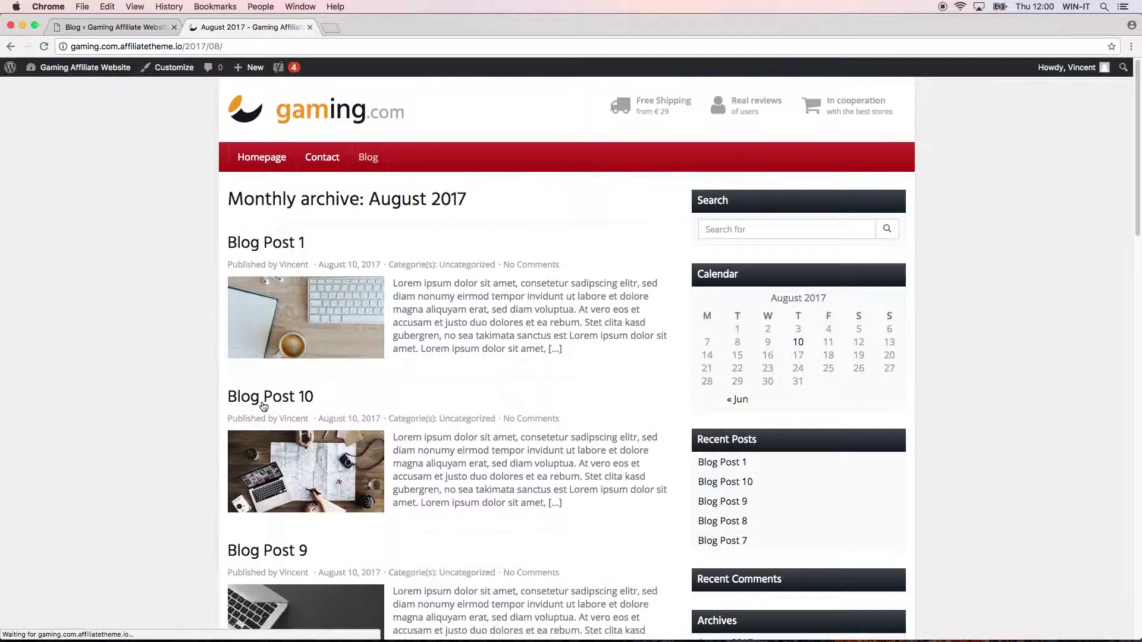
{"action": "scroll", "coordinate": [178, 337], "scroll_direction": "down", "scroll_amount": 20}
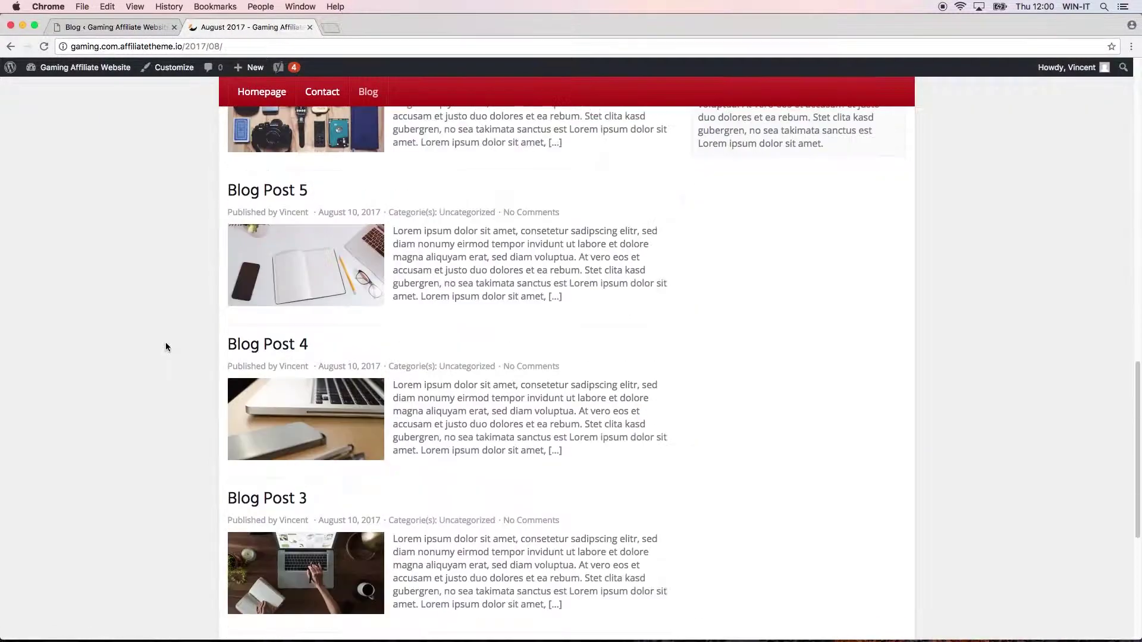
{"action": "scroll", "coordinate": [159, 364], "scroll_direction": "up", "scroll_amount": 20}
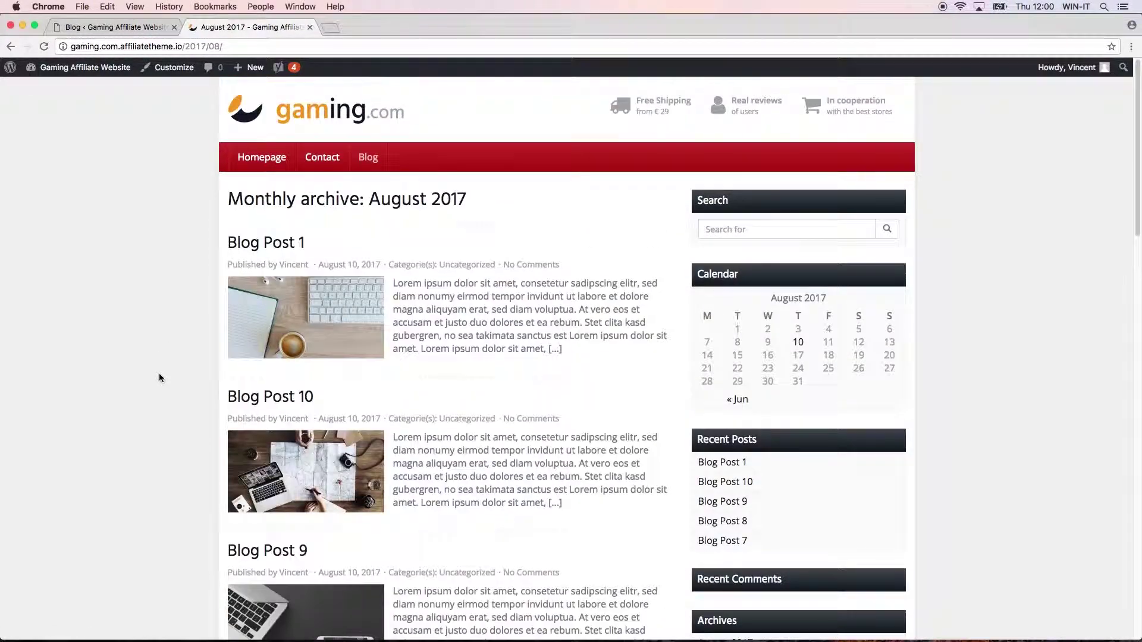
{"action": "left_click", "coordinate": [10, 47]}
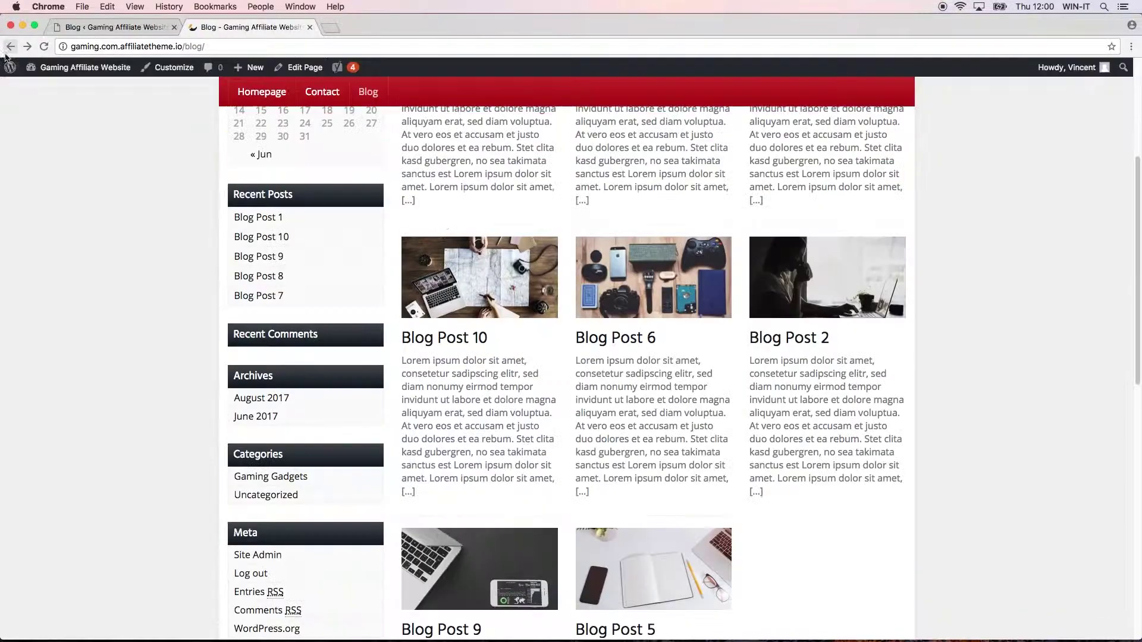
- Check the archive sections in the blog options and open Blog Post 1 from the live blog page
{"action": "left_click", "coordinate": [90, 23]}
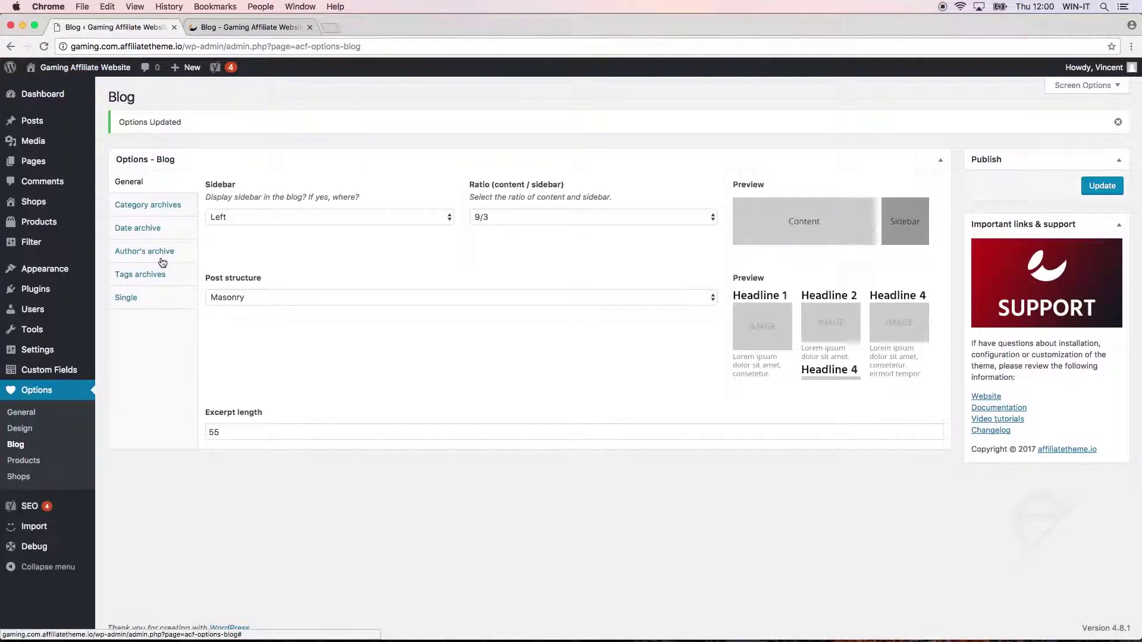
{"action": "left_click", "coordinate": [250, 26]}
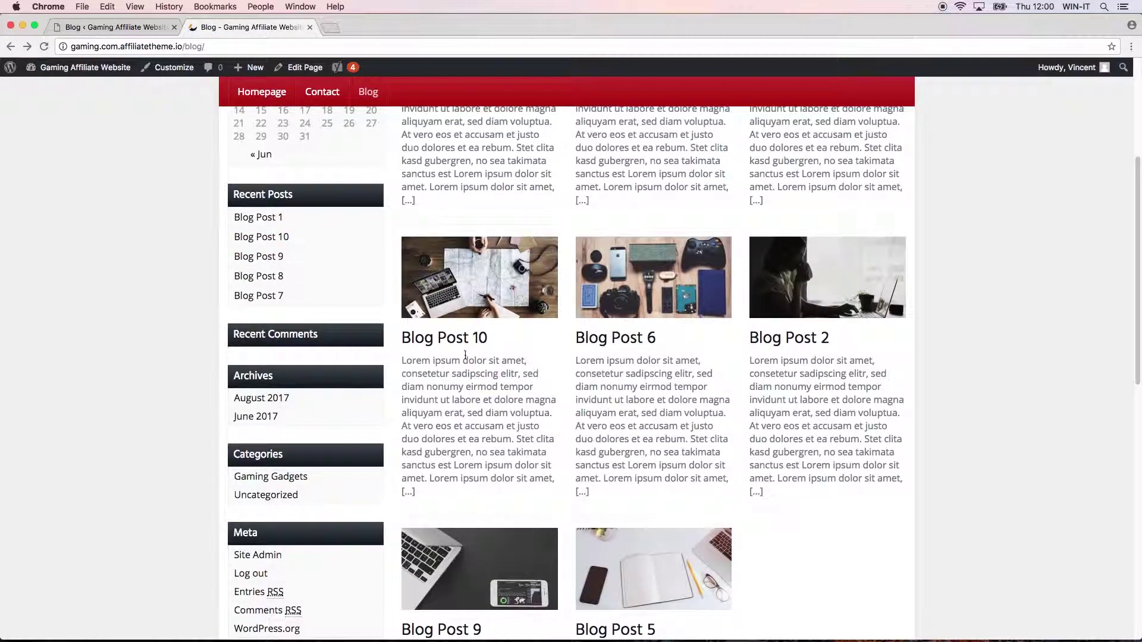
{"action": "scroll", "coordinate": [376, 339], "scroll_direction": "up", "scroll_amount": 3}
{"action": "scroll", "coordinate": [156, 333], "scroll_direction": "down", "scroll_amount": 10}
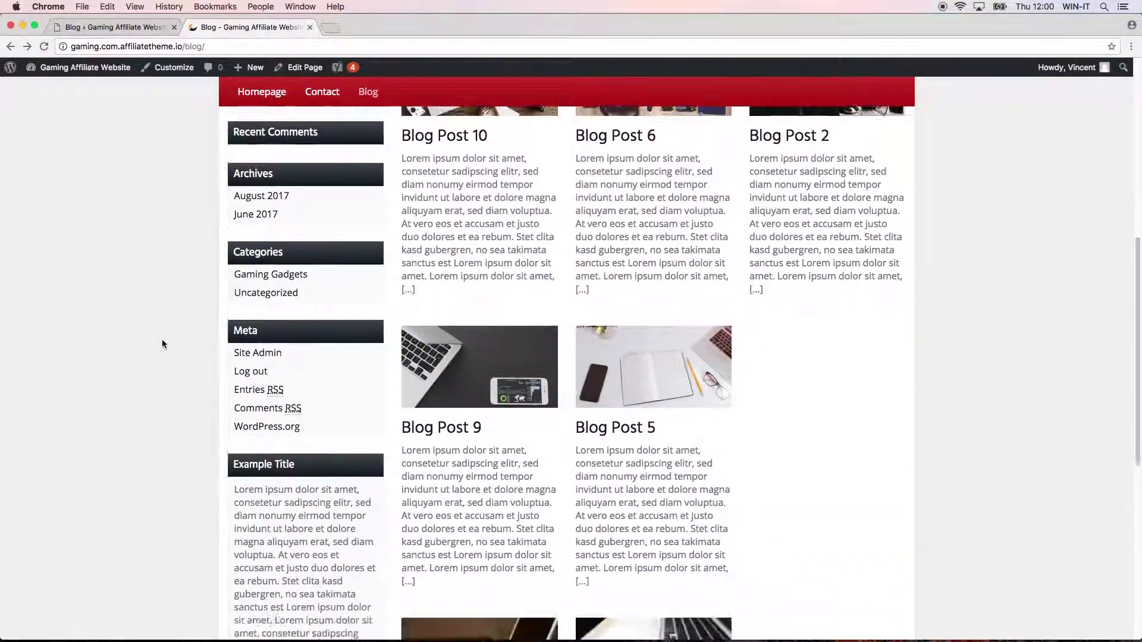
{"action": "scroll", "coordinate": [481, 414], "scroll_direction": "up", "scroll_amount": 10}
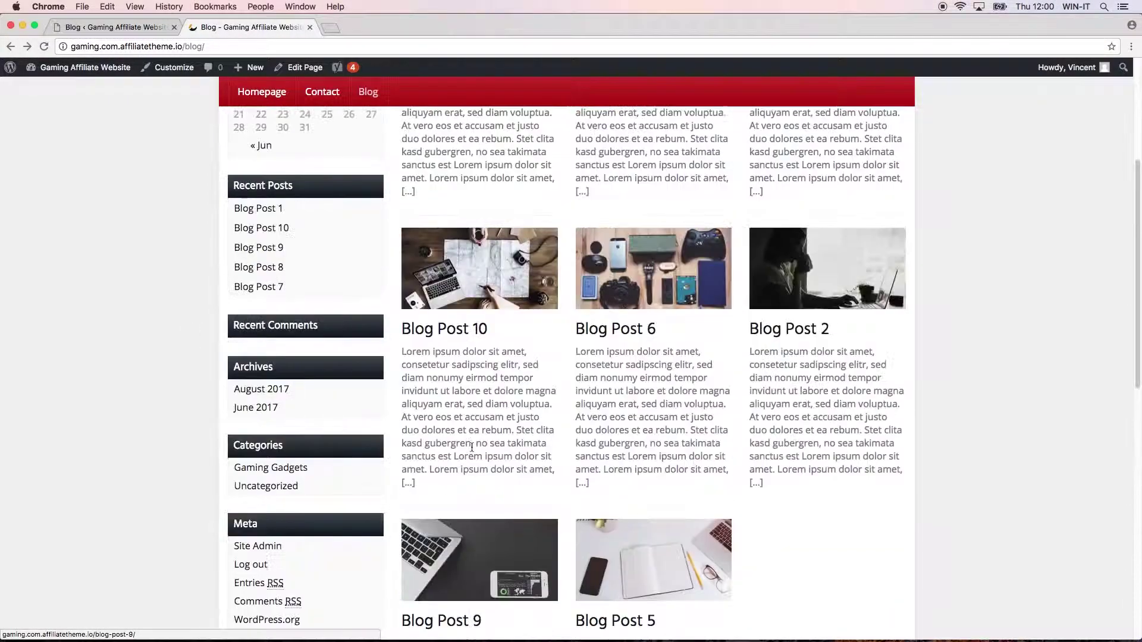
{"action": "left_click", "coordinate": [465, 253]}
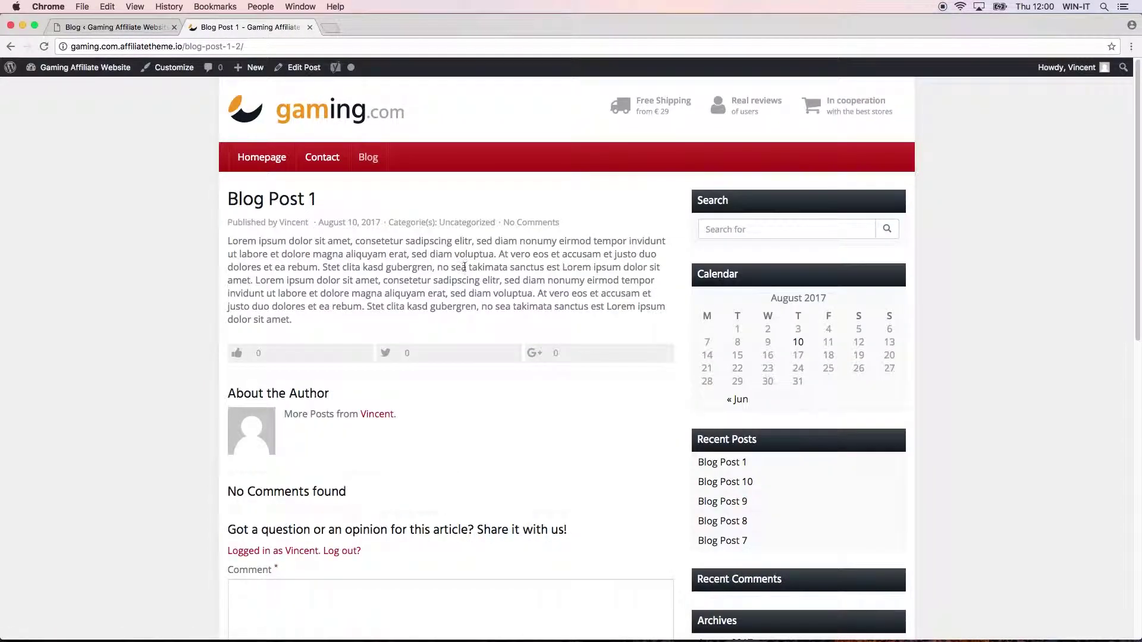
- View the post author's archive, look through its posts, and return via the blog page to the blog options
{"action": "left_click", "coordinate": [292, 226]}
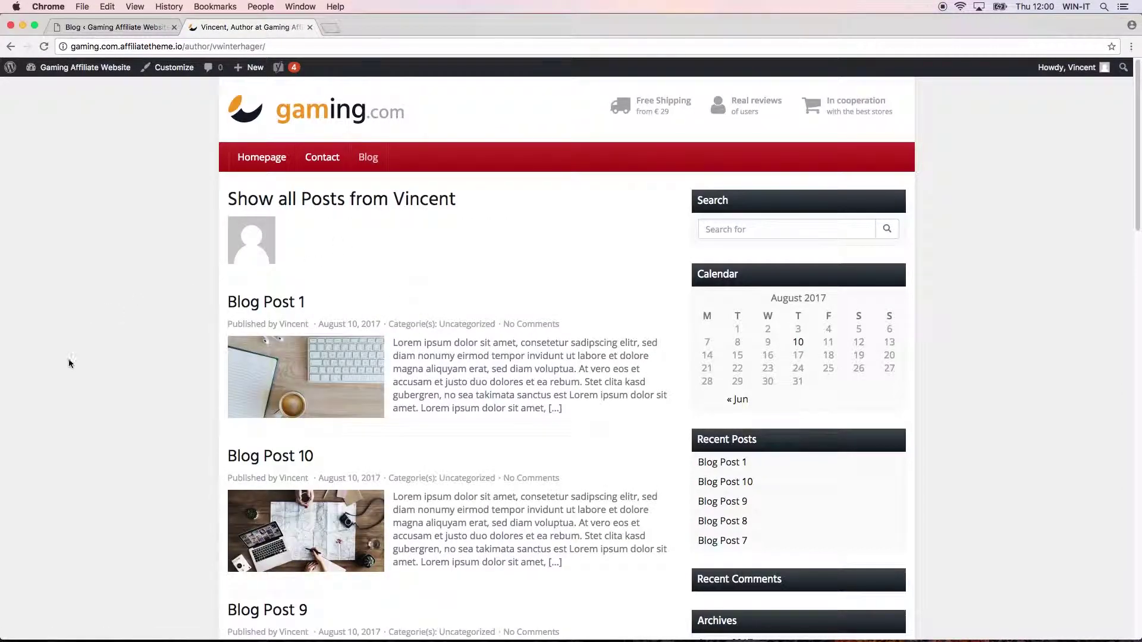
{"action": "scroll", "coordinate": [131, 406], "scroll_direction": "down", "scroll_amount": 20}
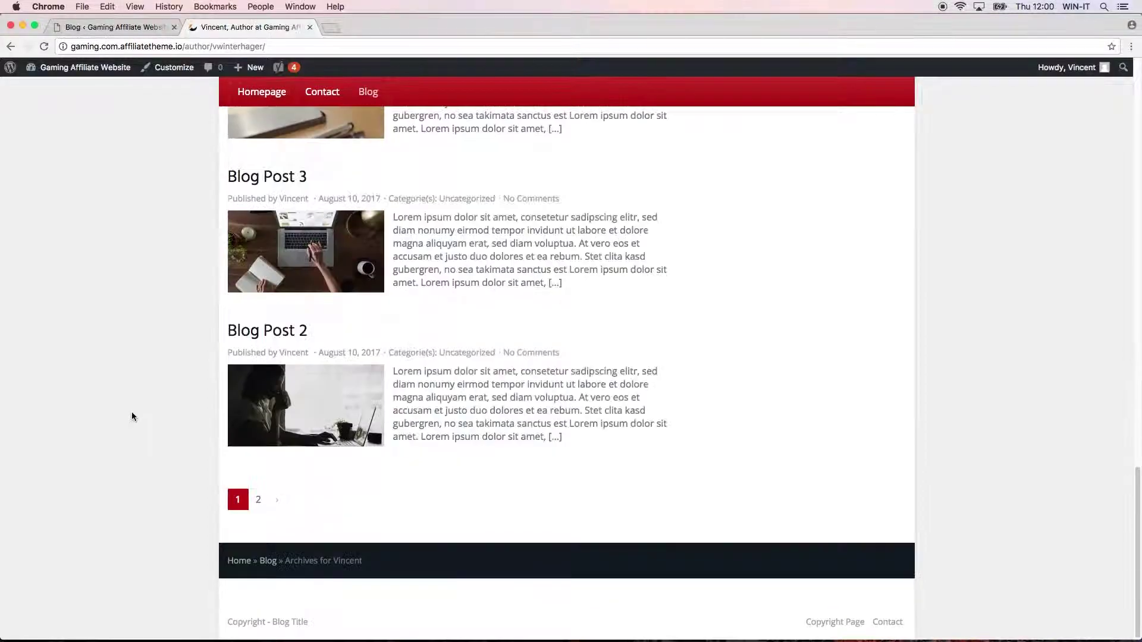
{"action": "scroll", "coordinate": [134, 415], "scroll_direction": "up", "scroll_amount": 20}
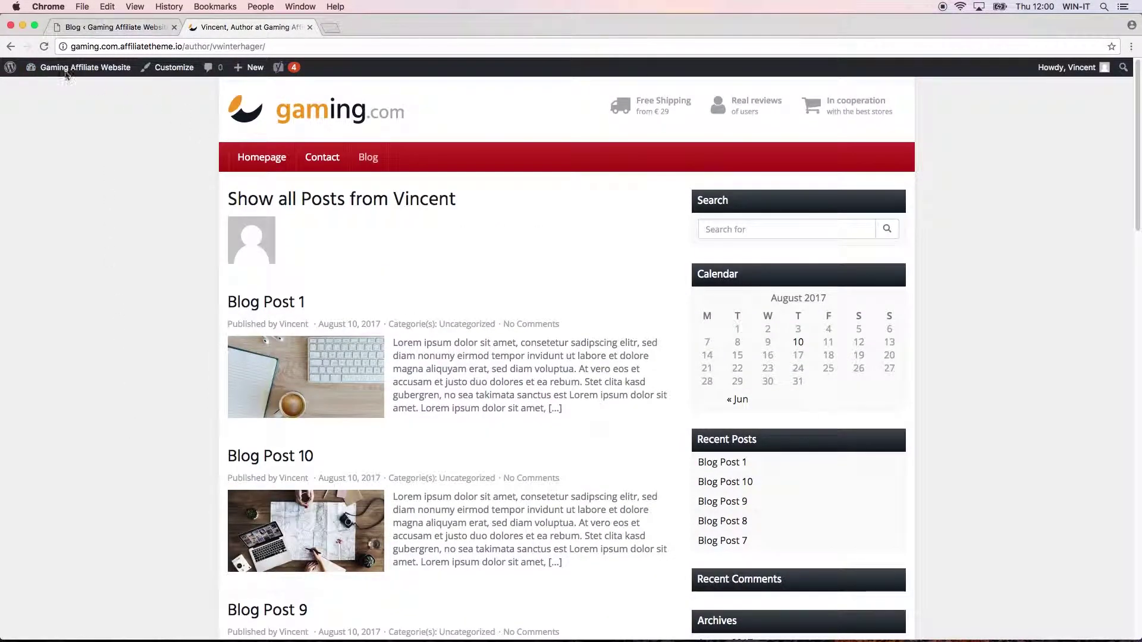
{"action": "left_click", "coordinate": [7, 47]}
{"action": "left_click", "coordinate": [7, 47]}
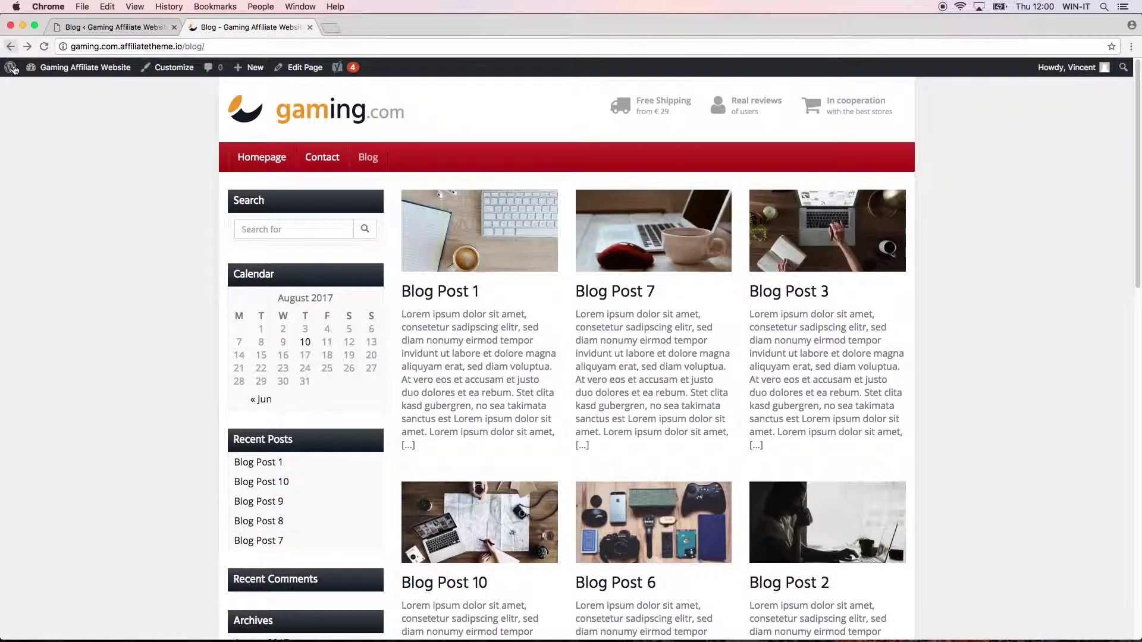
{"action": "left_click", "coordinate": [128, 27]}
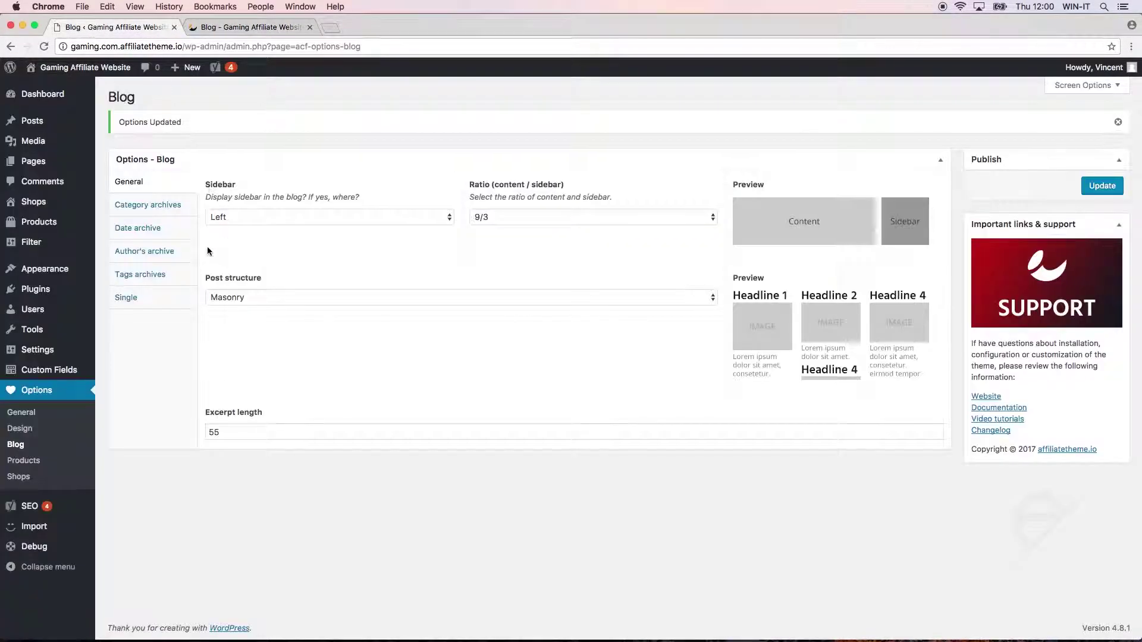
- Open the category archives options, view the live Gaming Gadgets category archive for comparison, and return to the options
{"action": "left_click", "coordinate": [178, 206]}
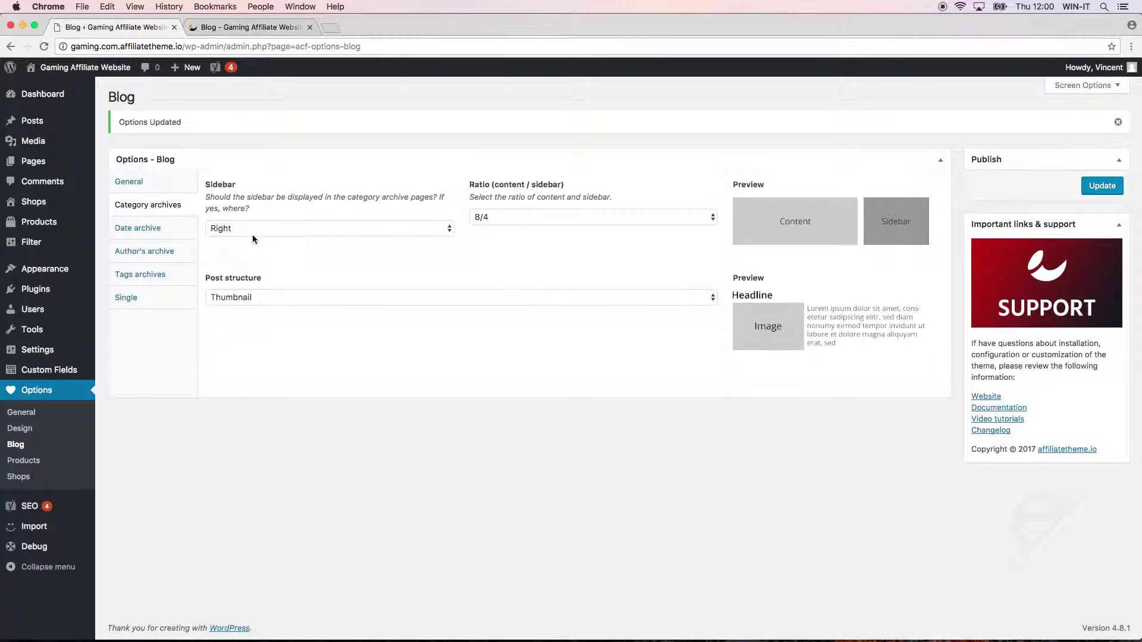
{"action": "left_click", "coordinate": [238, 28]}
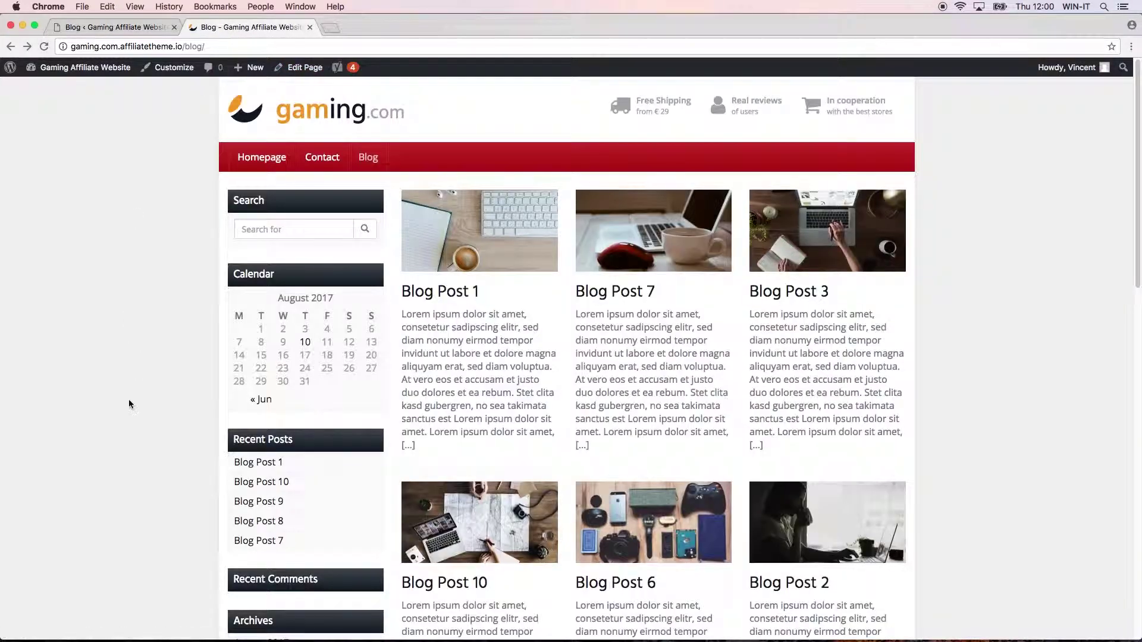
{"action": "scroll", "coordinate": [168, 458], "scroll_direction": "down", "scroll_amount": 3}
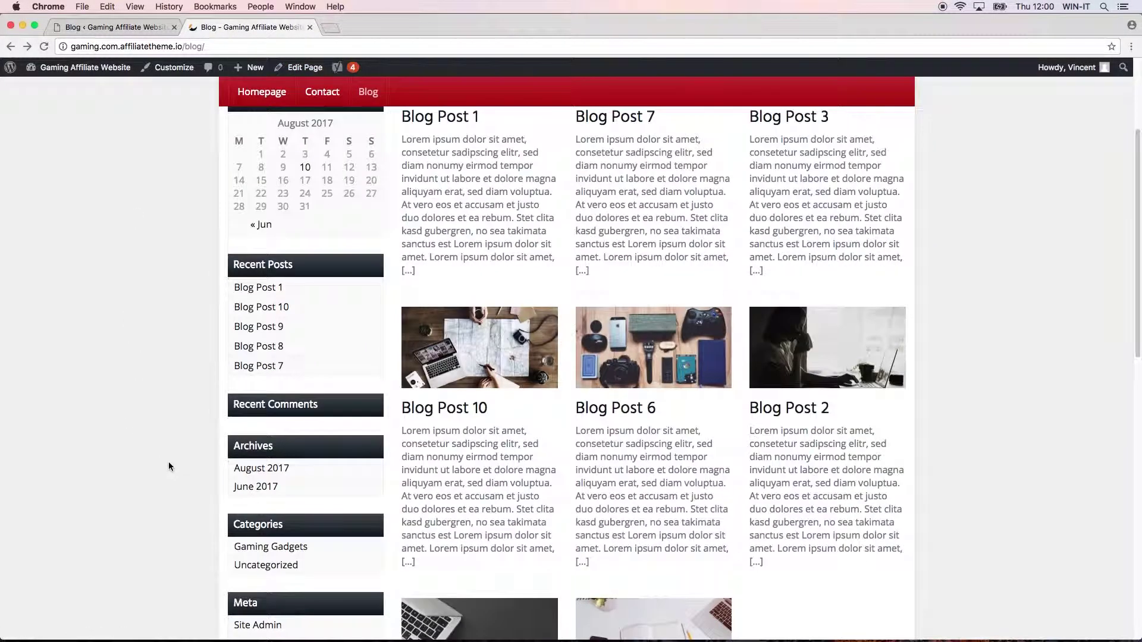
{"action": "left_click", "coordinate": [262, 546]}
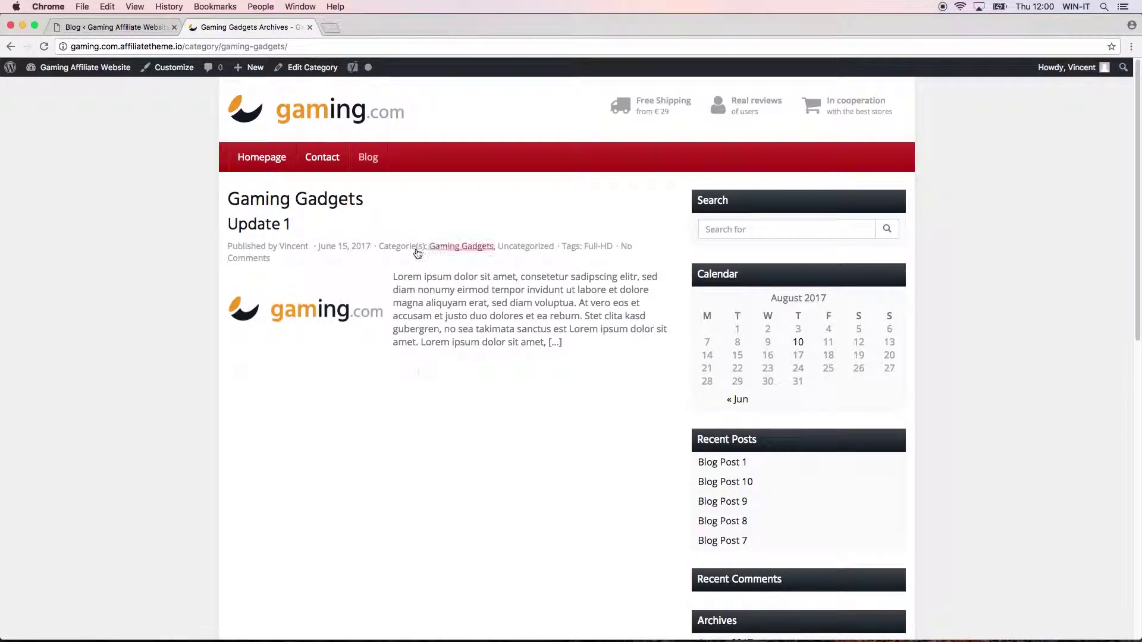
{"action": "left_click", "coordinate": [119, 26]}
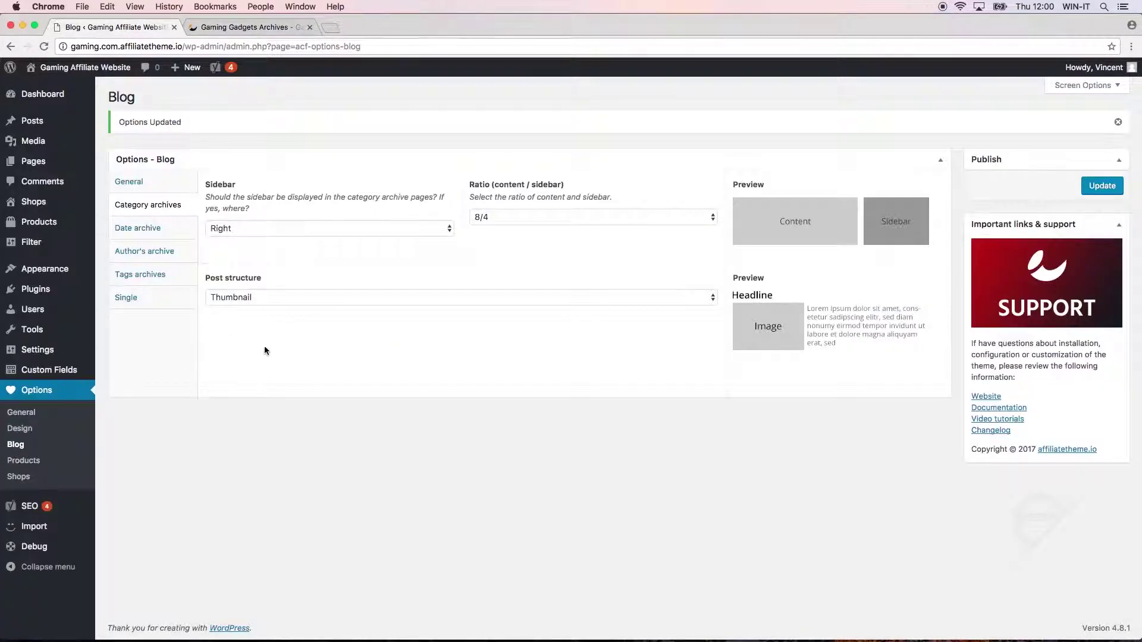
- Set the category archives to a Left sidebar, 9/3 ratio and Masonry post structure, and save the options
{"action": "left_click", "coordinate": [370, 231]}
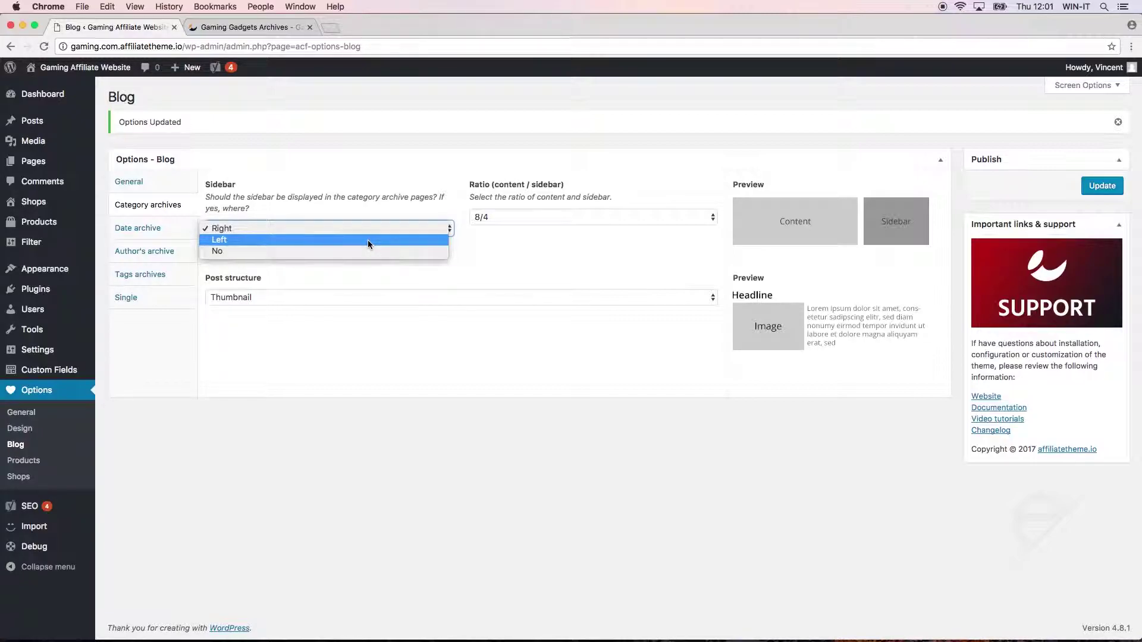
{"action": "left_click", "coordinate": [367, 240]}
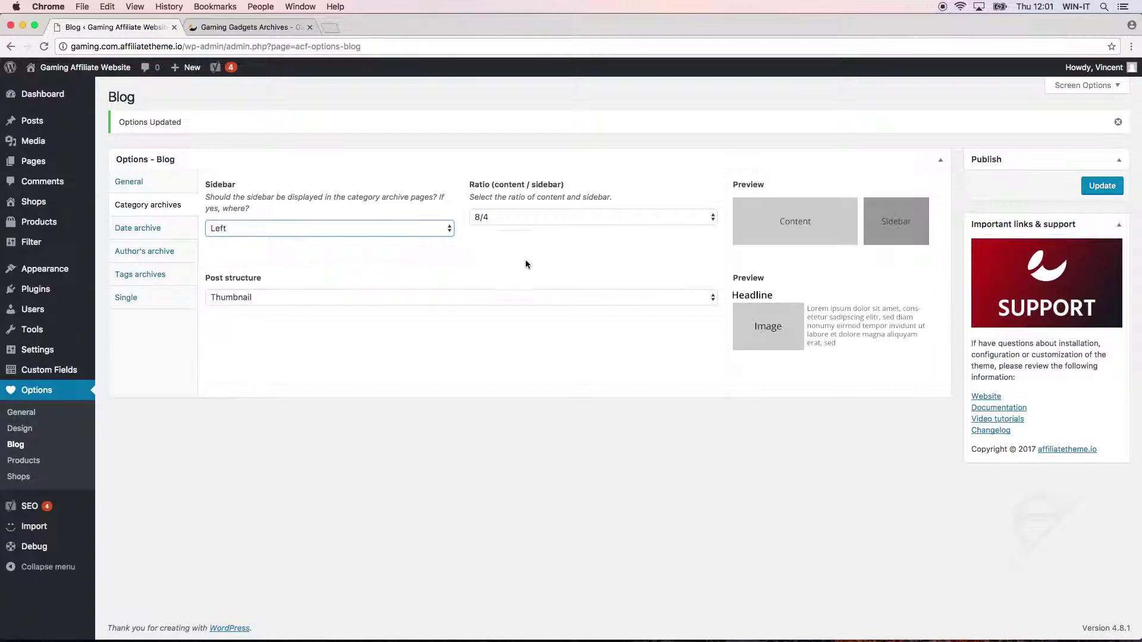
{"action": "left_click", "coordinate": [542, 219]}
{"action": "left_click", "coordinate": [544, 230]}
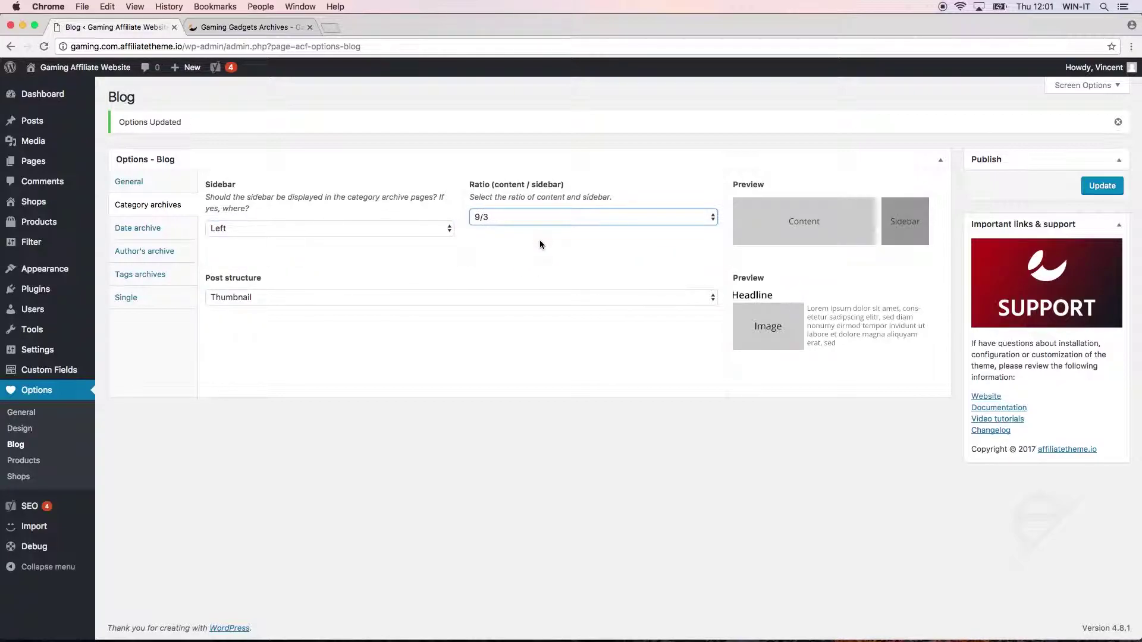
{"action": "left_click", "coordinate": [630, 297]}
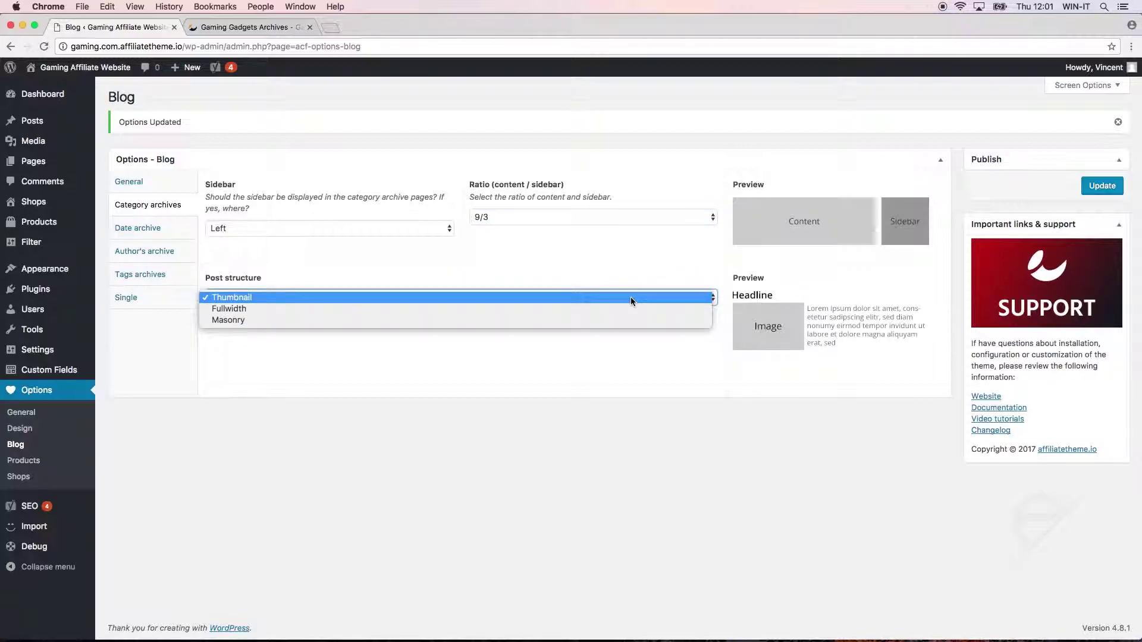
{"action": "left_click", "coordinate": [666, 321]}
{"action": "left_click", "coordinate": [1102, 185]}
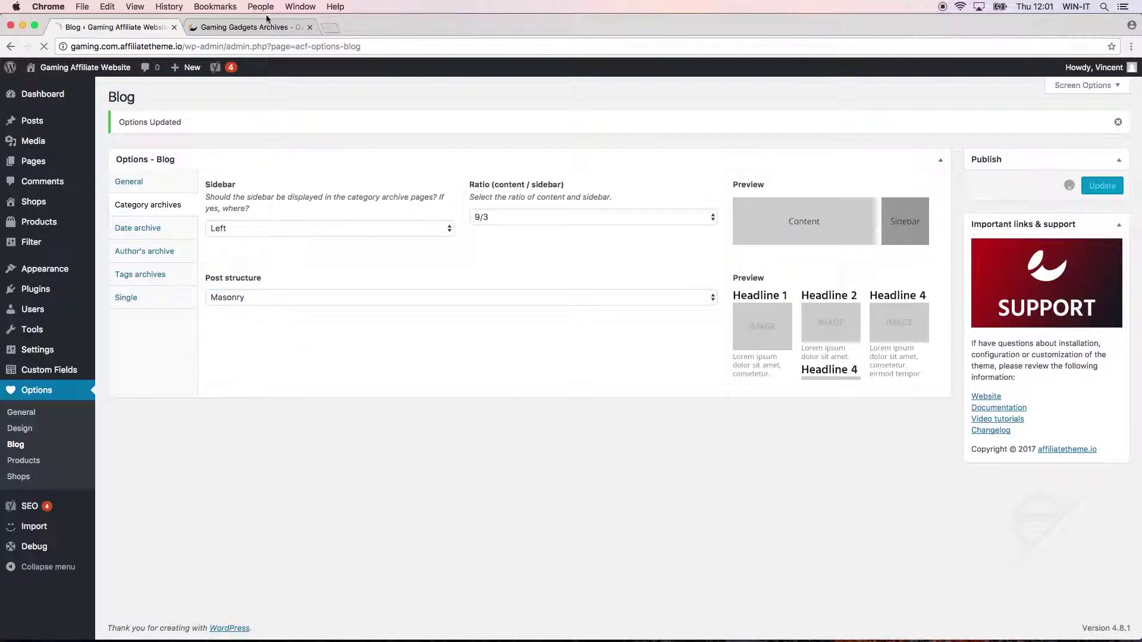
- Reload the live Gaming Gadgets archive and check its sidebar, post layout and category heading
{"action": "left_click", "coordinate": [253, 26]}
{"action": "left_click", "coordinate": [44, 46]}
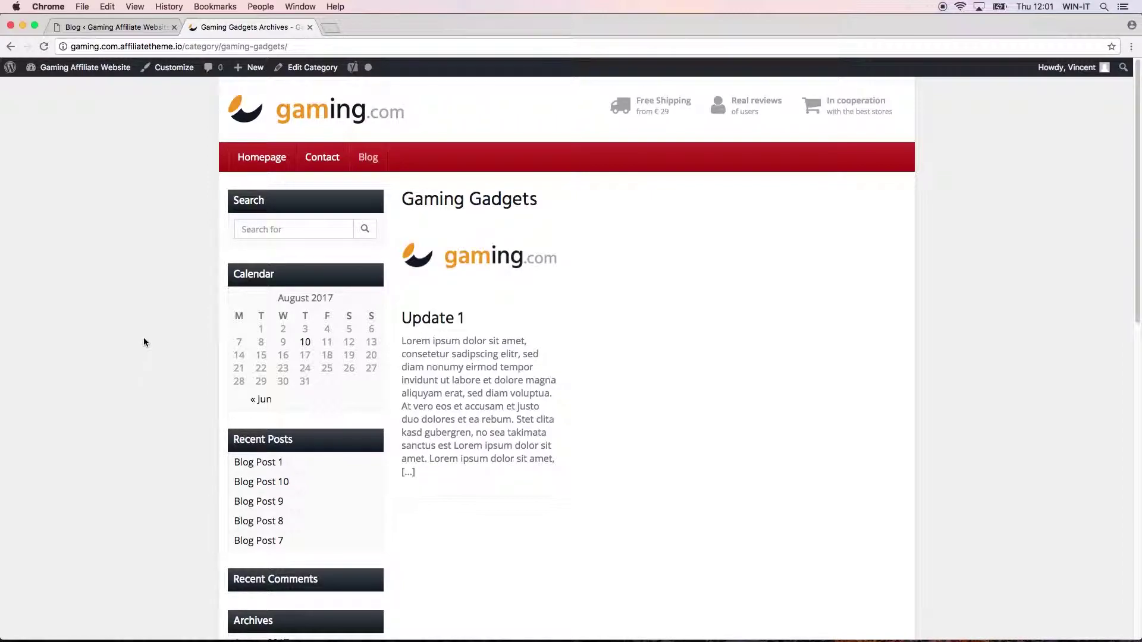
{"action": "scroll", "coordinate": [147, 338], "scroll_direction": "down", "scroll_amount": 10}
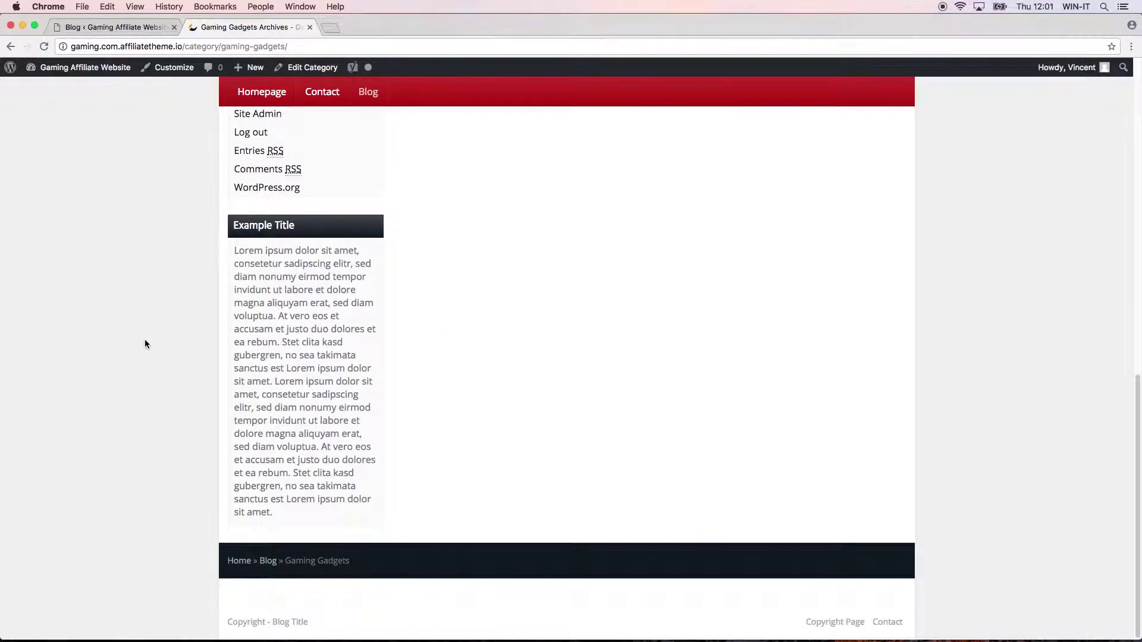
{"action": "scroll", "coordinate": [145, 344], "scroll_direction": "up", "scroll_amount": 10}
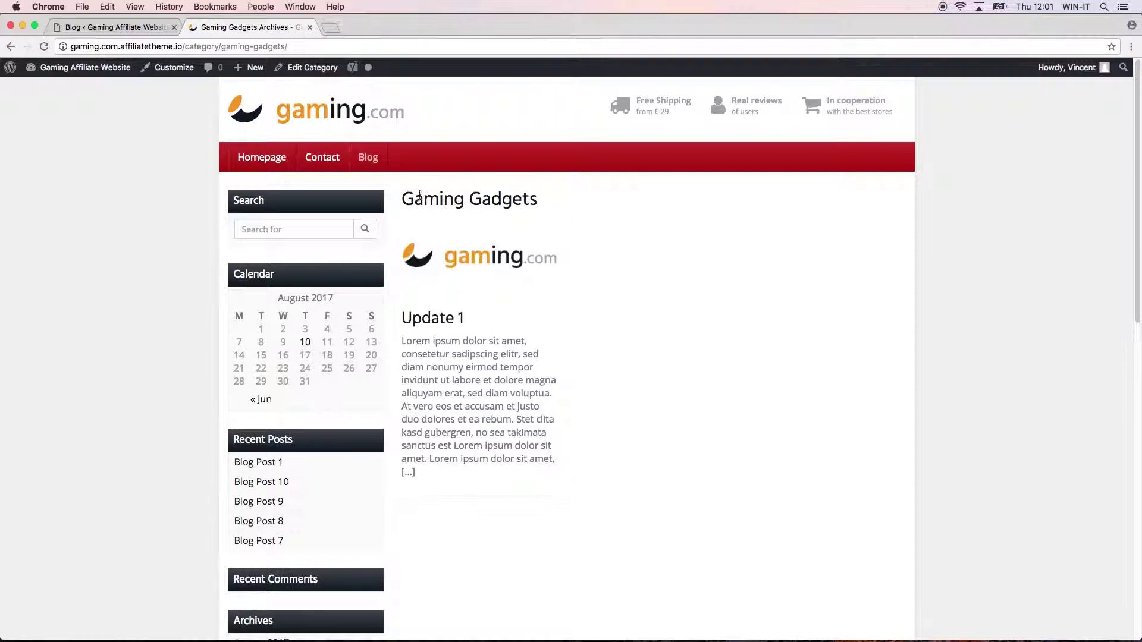
{"action": "left_click_drag", "start_coordinate": [403, 199], "coordinate": [542, 204]}
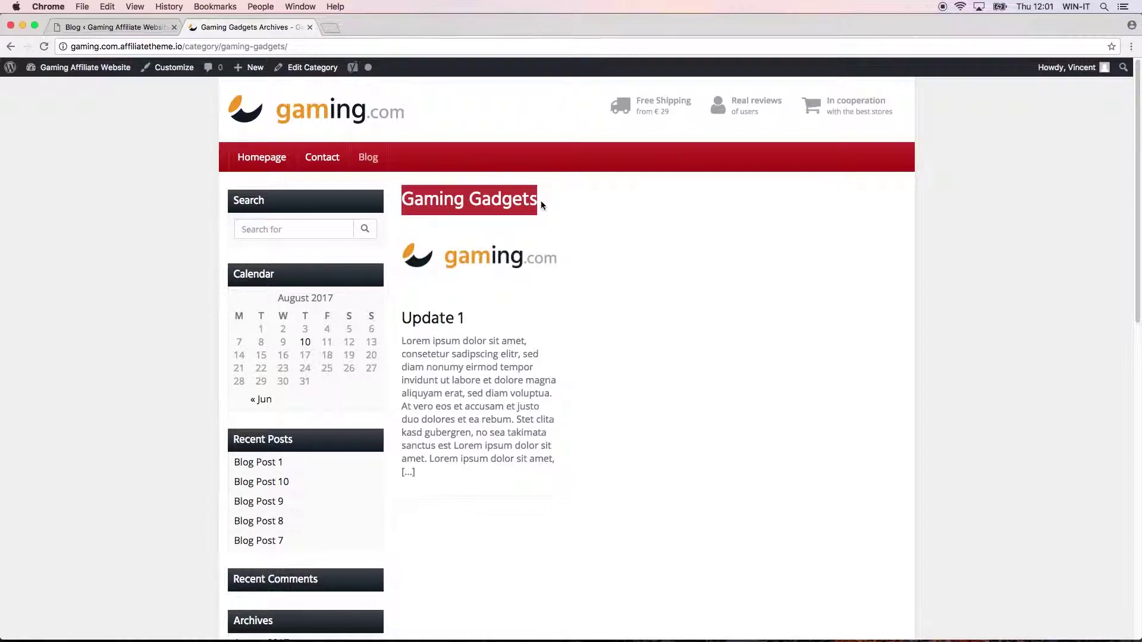
- Review the date, author's and tags archive sections in the blog options
{"action": "left_click", "coordinate": [162, 29]}
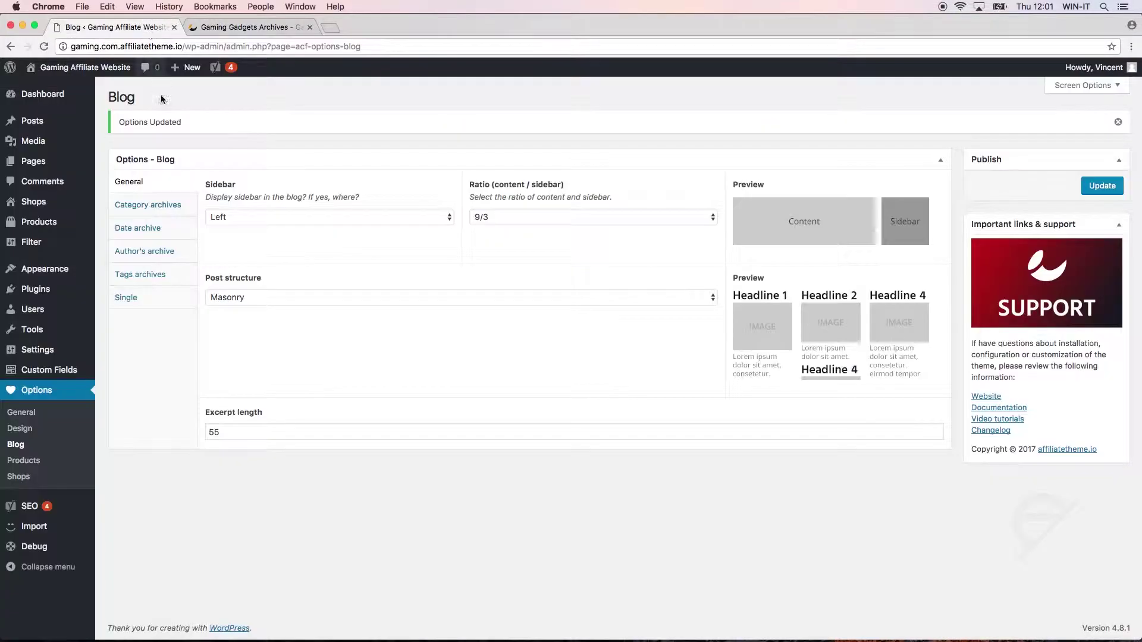
{"action": "left_click", "coordinate": [164, 235]}
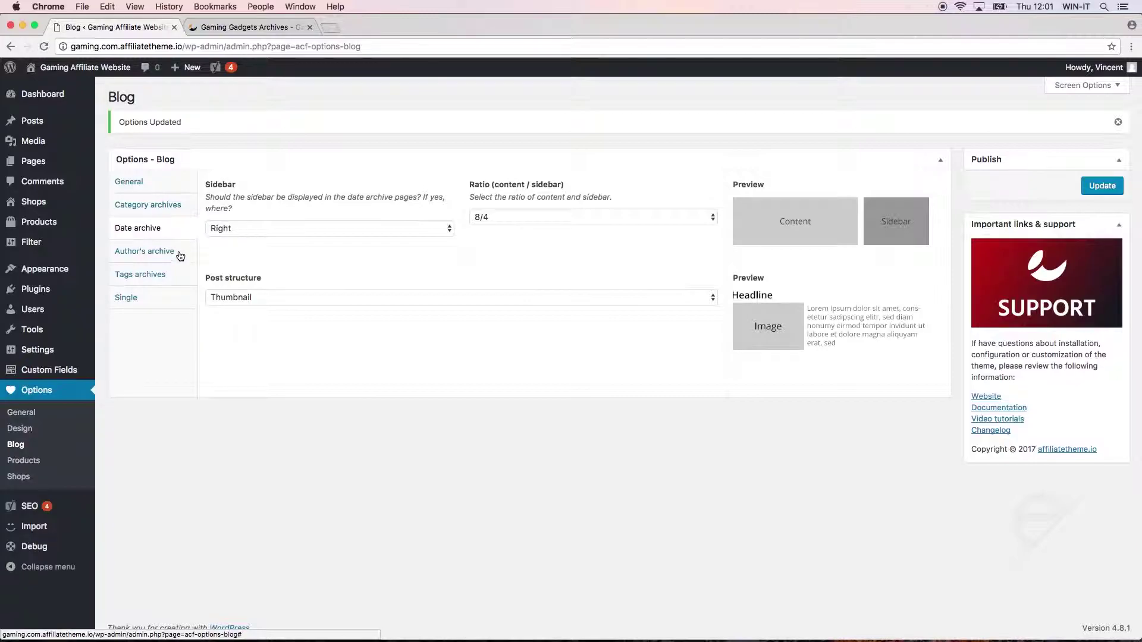
{"action": "left_click", "coordinate": [179, 257]}
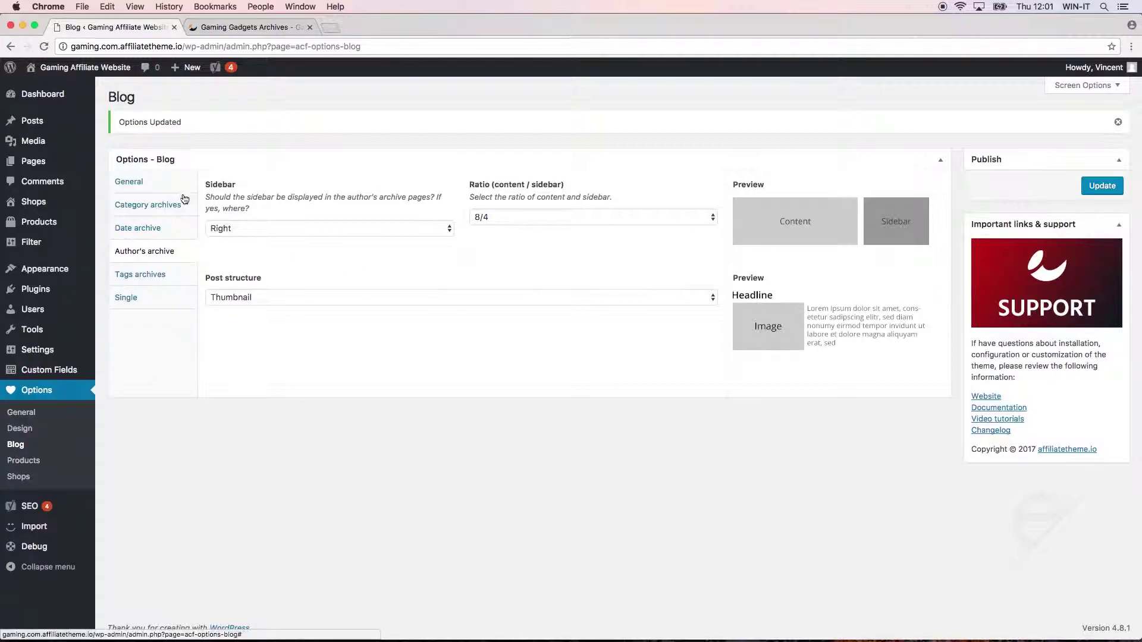
{"action": "left_click", "coordinate": [184, 275]}
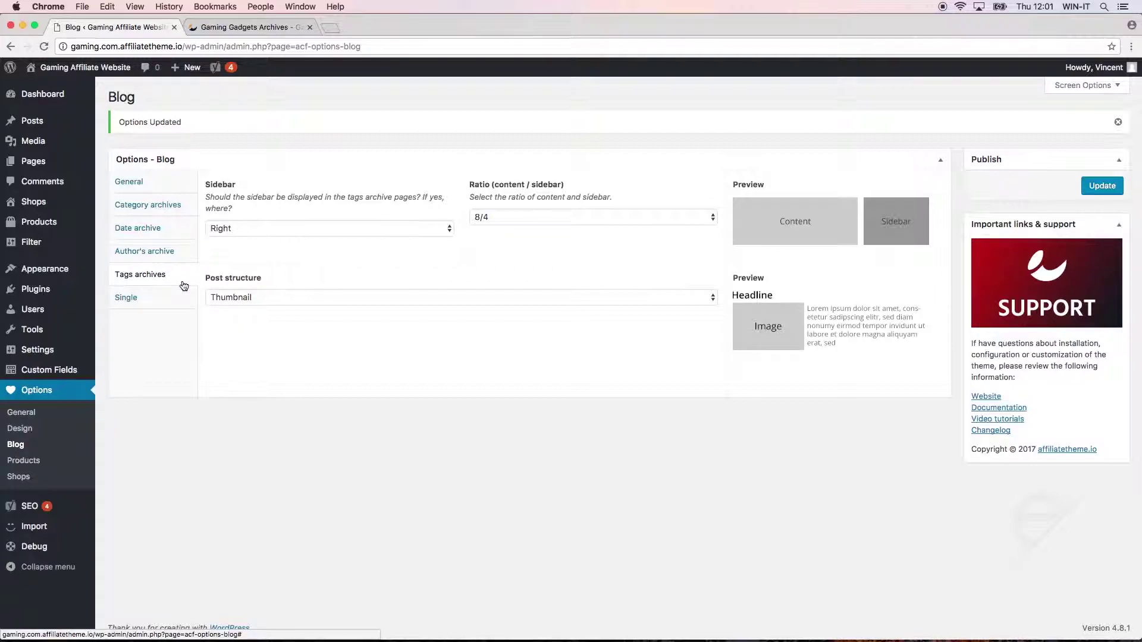
- Set the content/sidebar ratio for single posts to 9/3 and save the blog options
{"action": "left_click", "coordinate": [178, 299]}
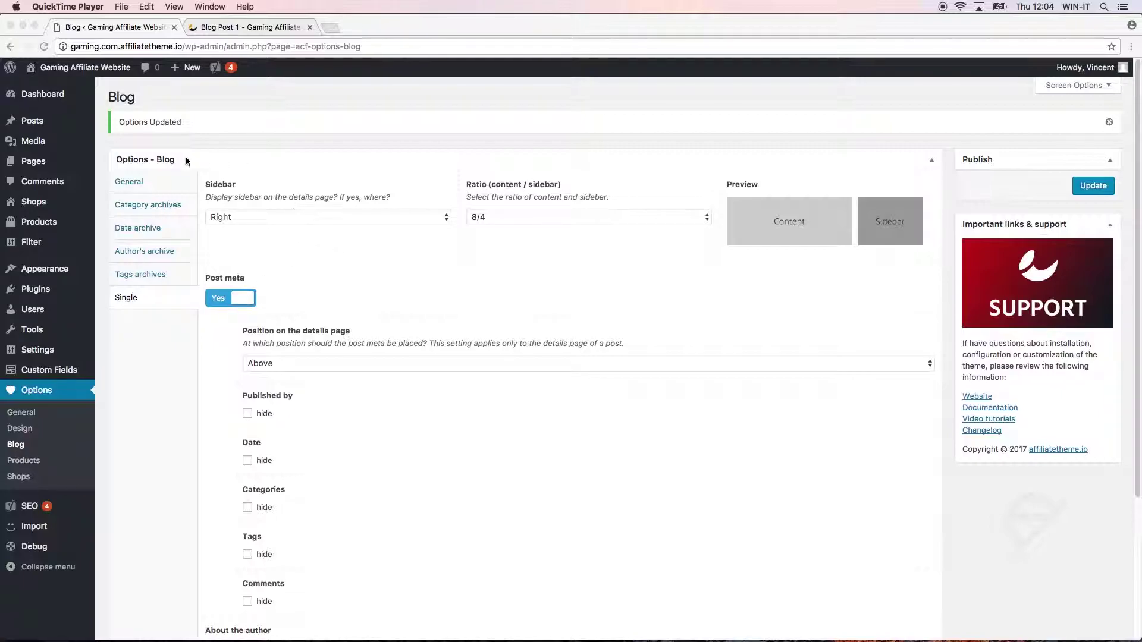
{"action": "left_click", "coordinate": [255, 237]}
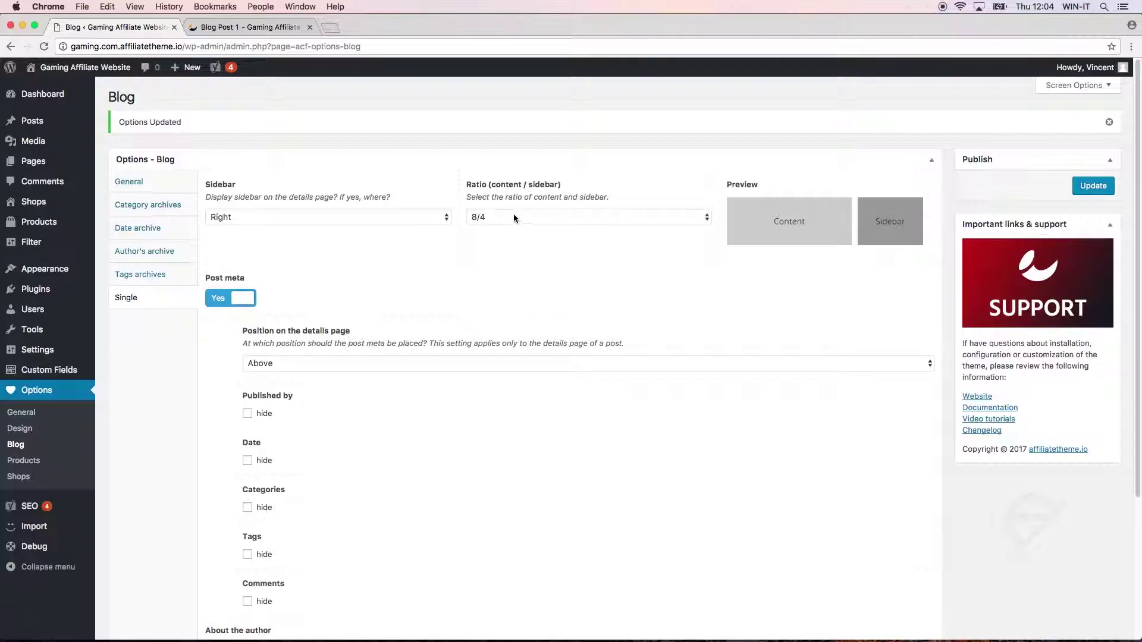
{"action": "left_click", "coordinate": [487, 216]}
{"action": "left_click", "coordinate": [488, 228]}
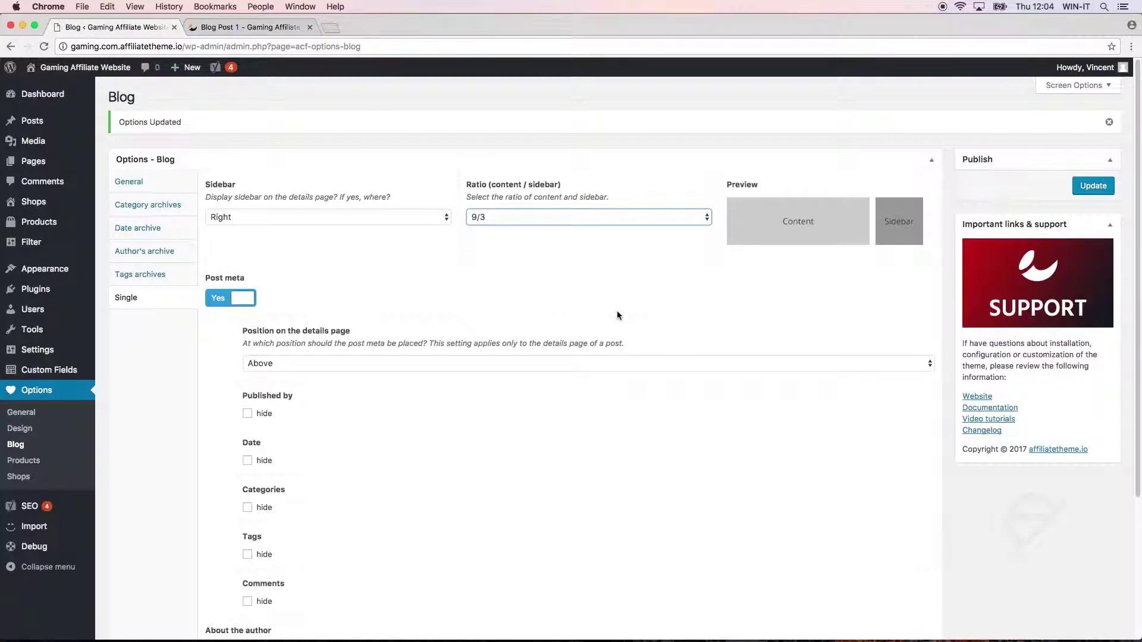
{"action": "left_click", "coordinate": [1097, 187]}
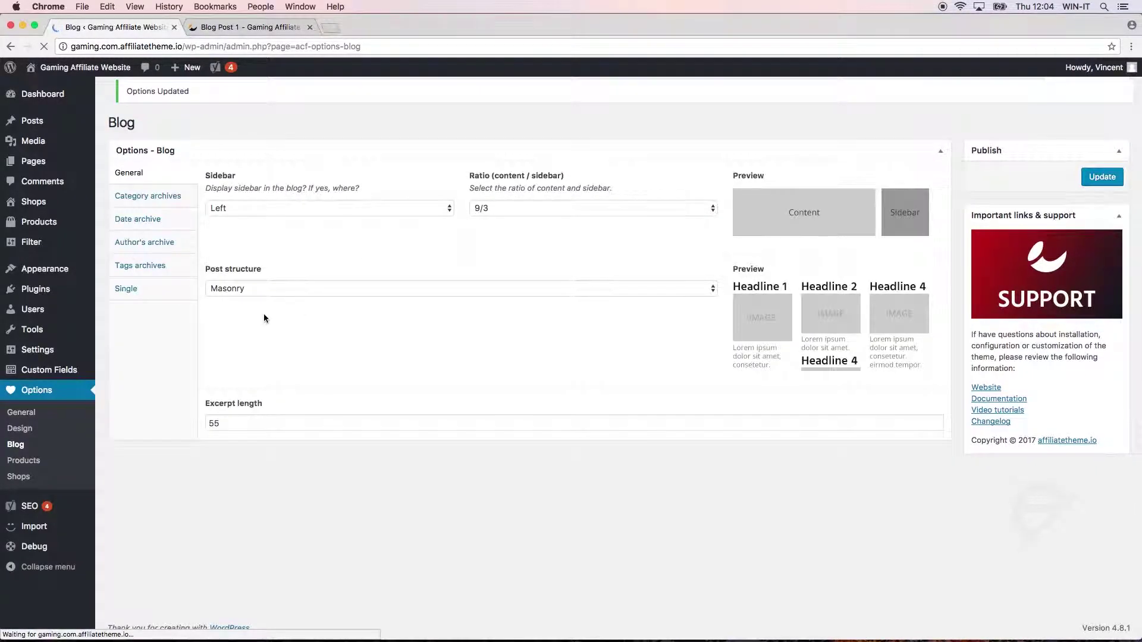
- Look through the single post options and open Blog Post 1 from the live blog page
{"action": "left_click", "coordinate": [173, 302]}
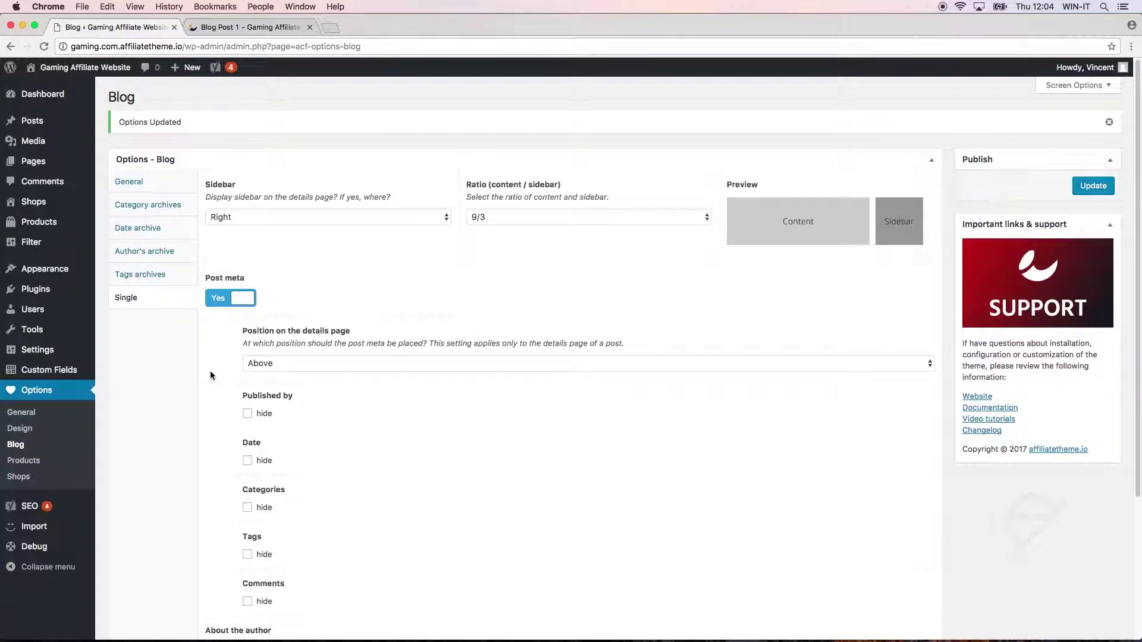
{"action": "scroll", "coordinate": [209, 370], "scroll_direction": "down", "scroll_amount": 5}
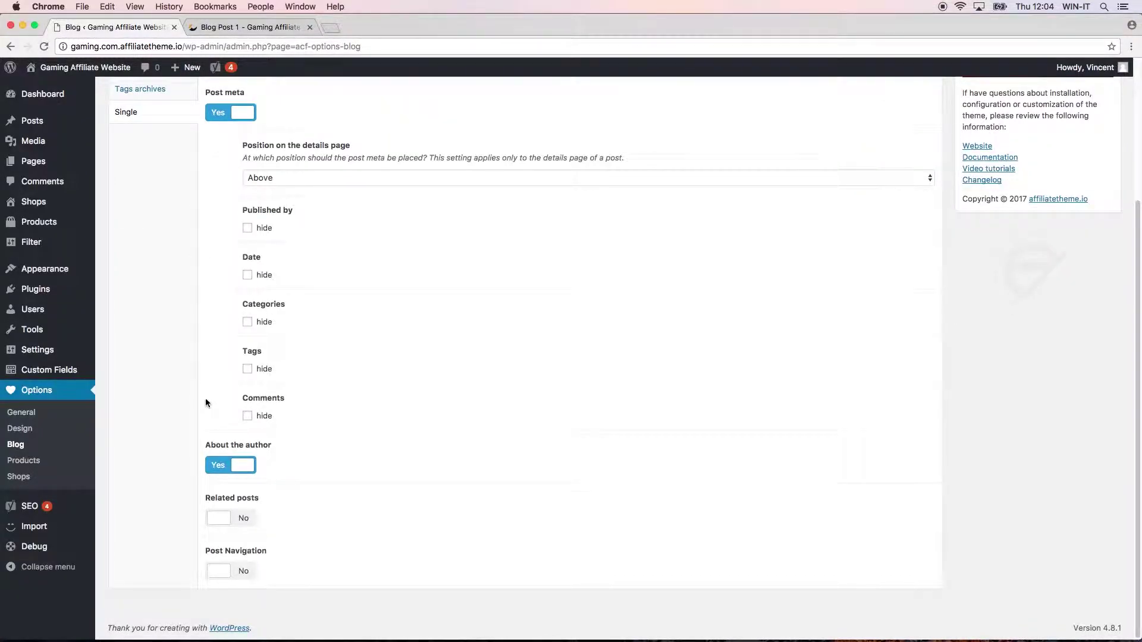
{"action": "left_click", "coordinate": [257, 29]}
{"action": "left_click", "coordinate": [374, 166]}
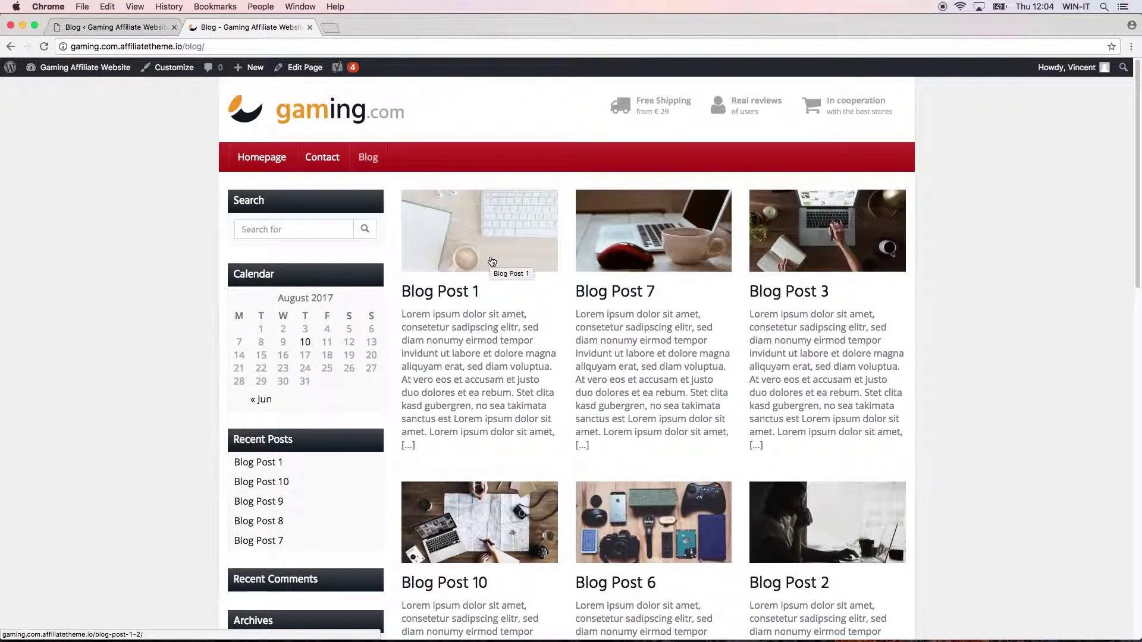
{"action": "left_click", "coordinate": [492, 261]}
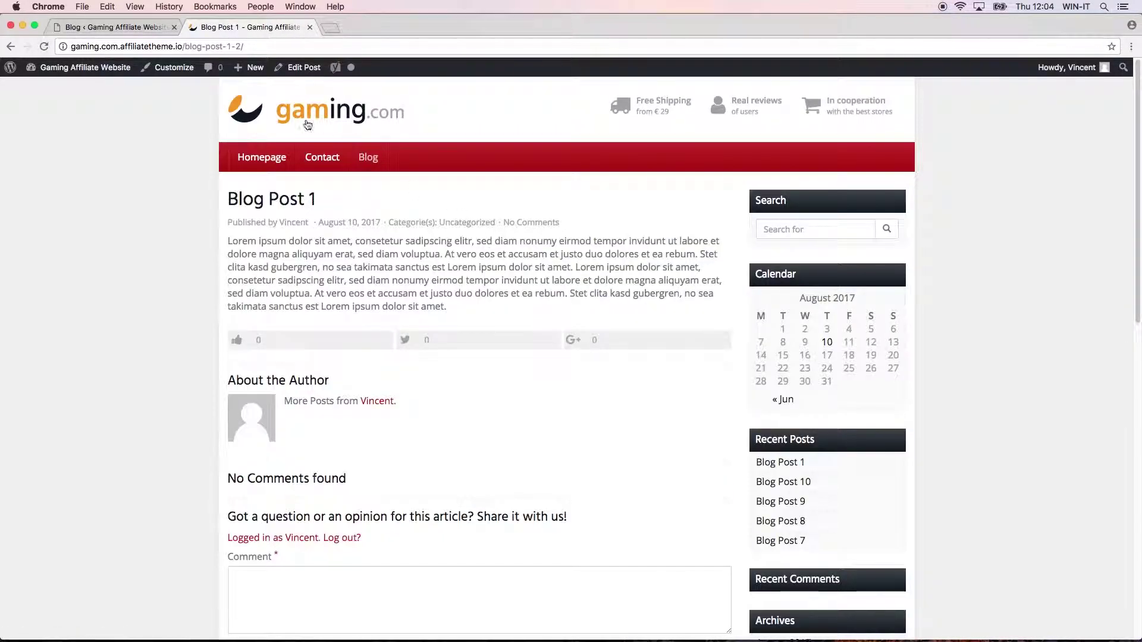
- Compare the Post meta settings in the single post options with the meta line under Blog Post 1's title
{"action": "left_click", "coordinate": [116, 27]}
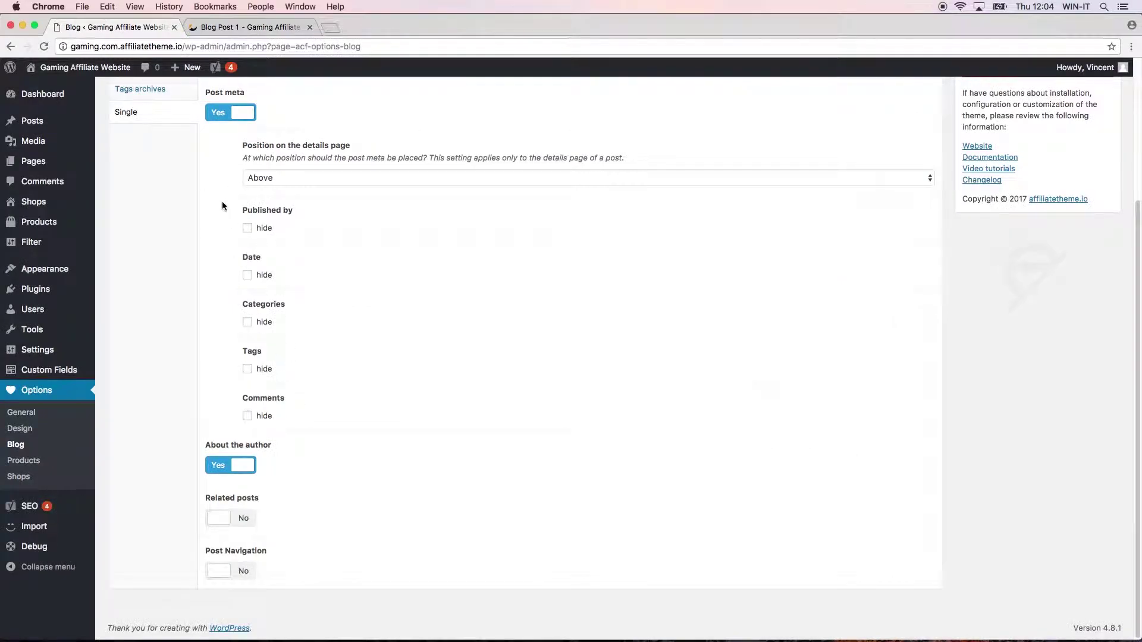
{"action": "scroll", "coordinate": [218, 210], "scroll_direction": "up", "scroll_amount": 1}
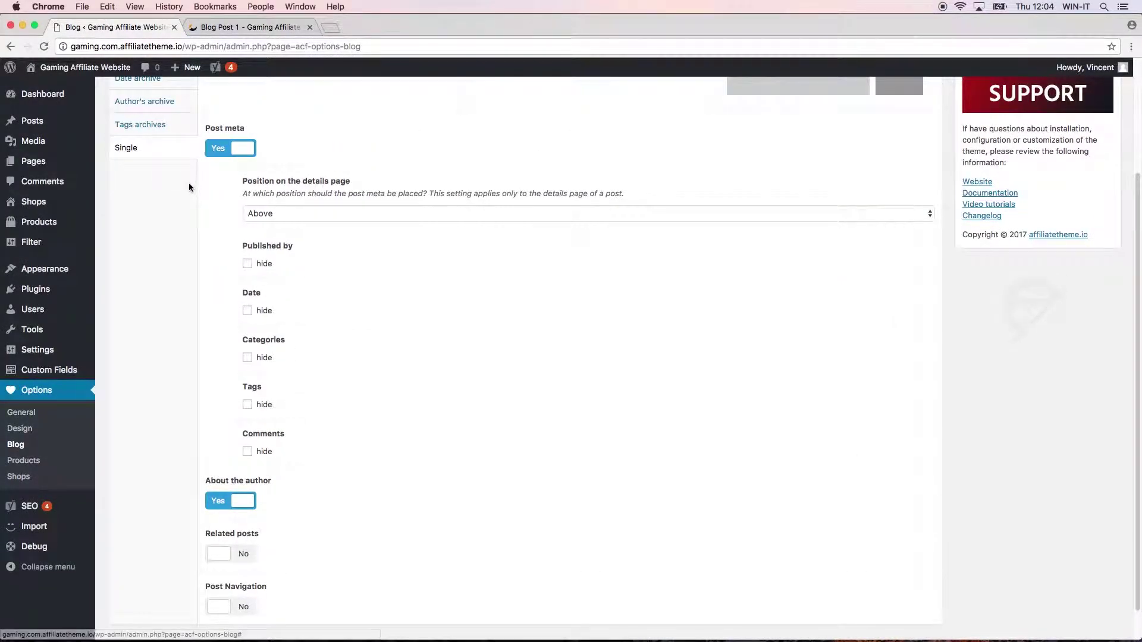
{"action": "scroll", "coordinate": [224, 211], "scroll_direction": "up", "scroll_amount": 3}
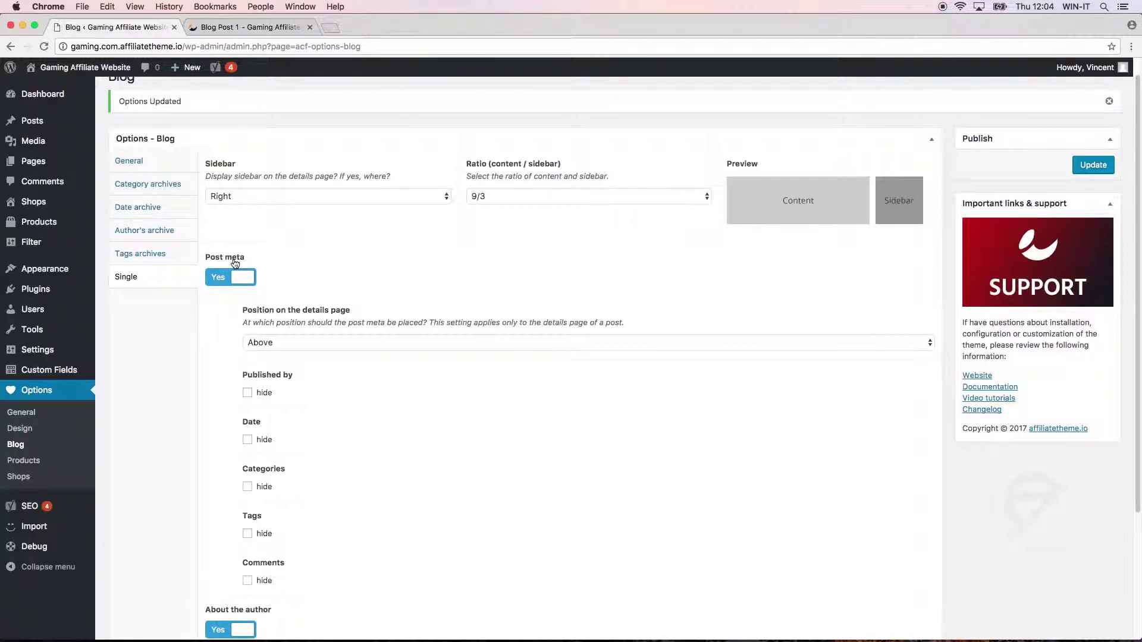
{"action": "left_click", "coordinate": [265, 26]}
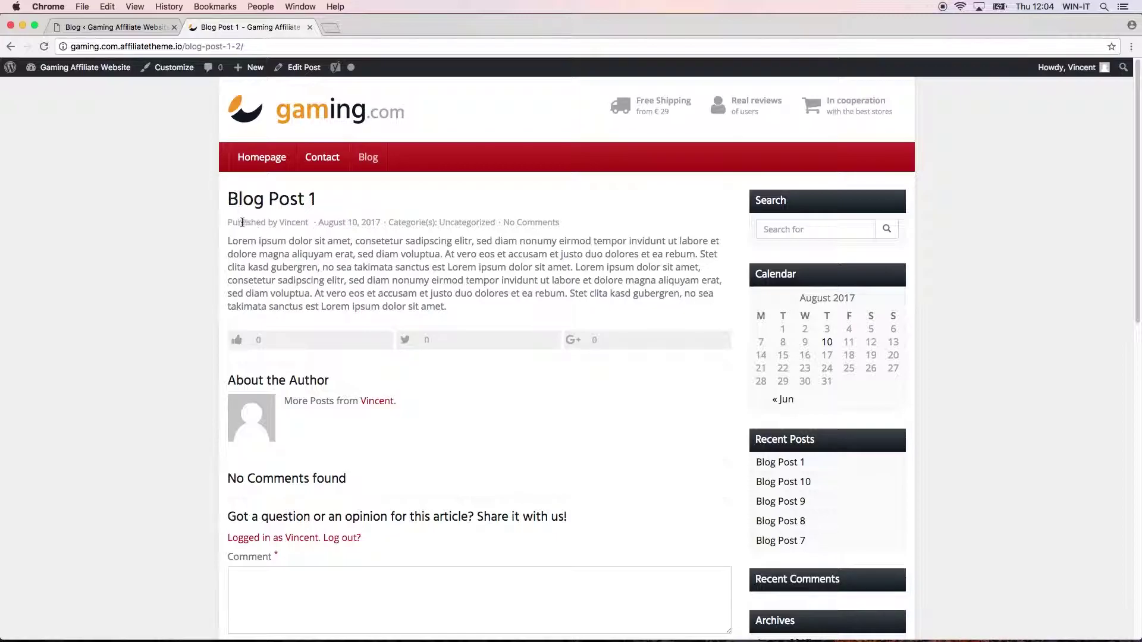
{"action": "left_click_drag", "start_coordinate": [228, 222], "coordinate": [585, 228]}
{"action": "left_click", "coordinate": [588, 227]}
- Turn off Post meta in the single post options and save
{"action": "left_click", "coordinate": [112, 27]}
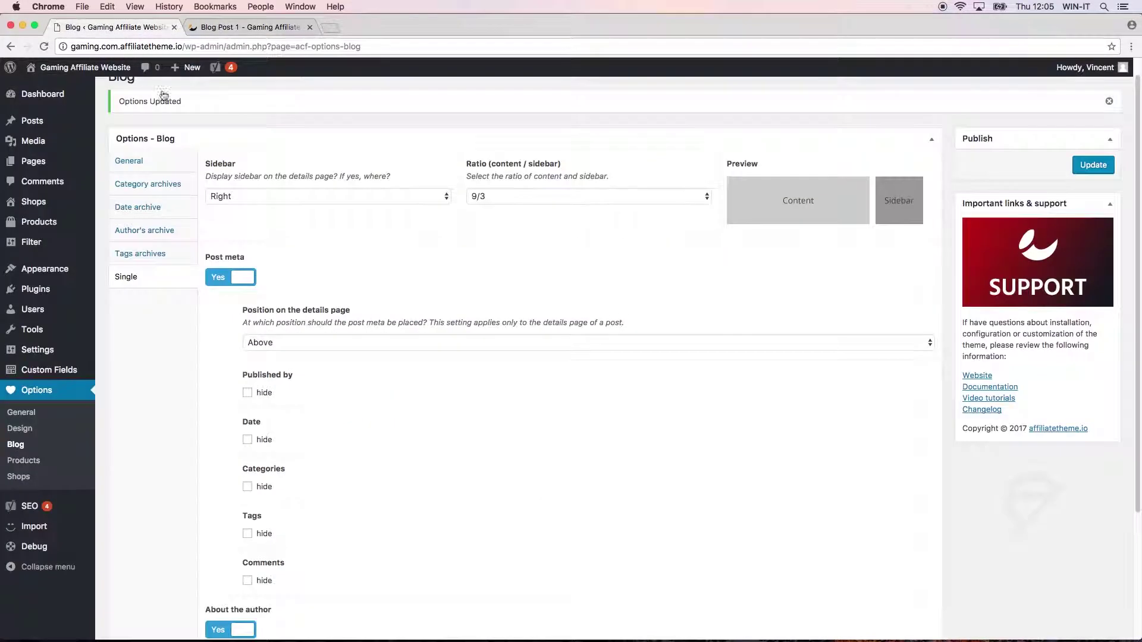
{"action": "left_click", "coordinate": [223, 278]}
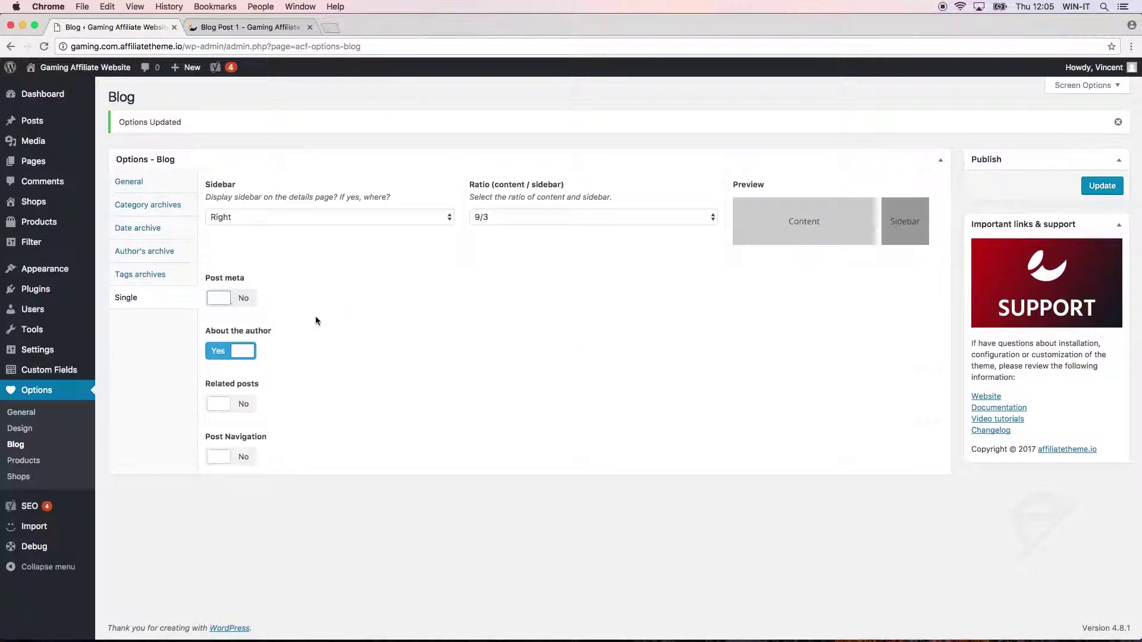
{"action": "left_click", "coordinate": [1098, 187]}
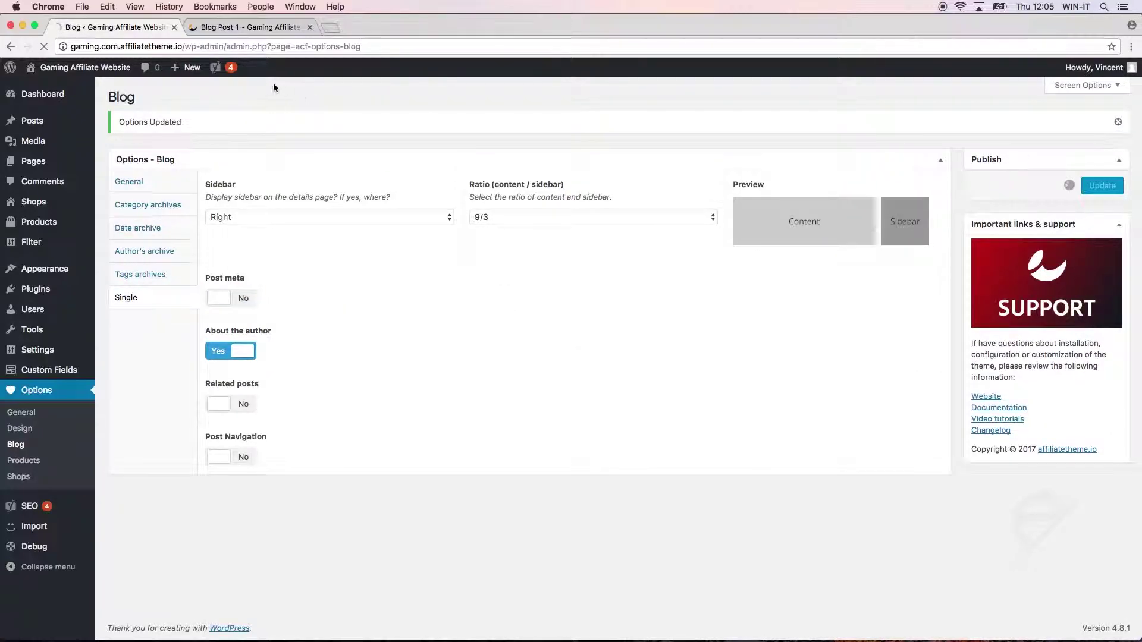
- Reload the live Blog Post 1 page to check its post meta area, and return to the blog options
{"action": "left_click", "coordinate": [245, 31]}
{"action": "left_click", "coordinate": [47, 47]}
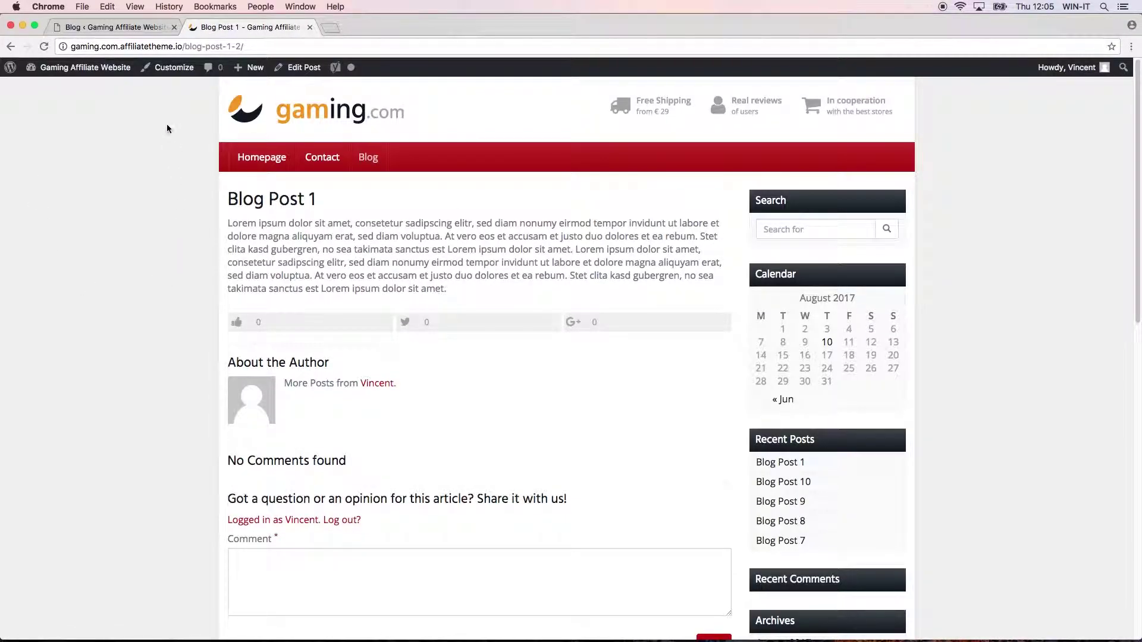
{"action": "left_click", "coordinate": [116, 27]}
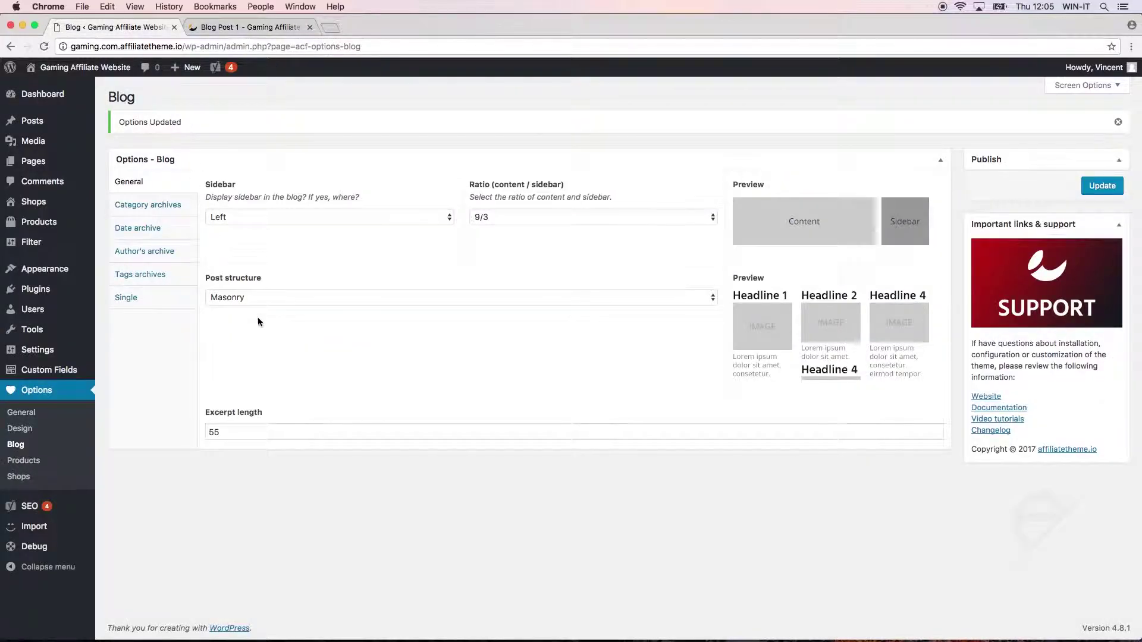
- Turn Post meta on in the single post options and set its position on the details page to Below, checking the live post
{"action": "left_click", "coordinate": [143, 297]}
{"action": "left_click", "coordinate": [247, 304]}
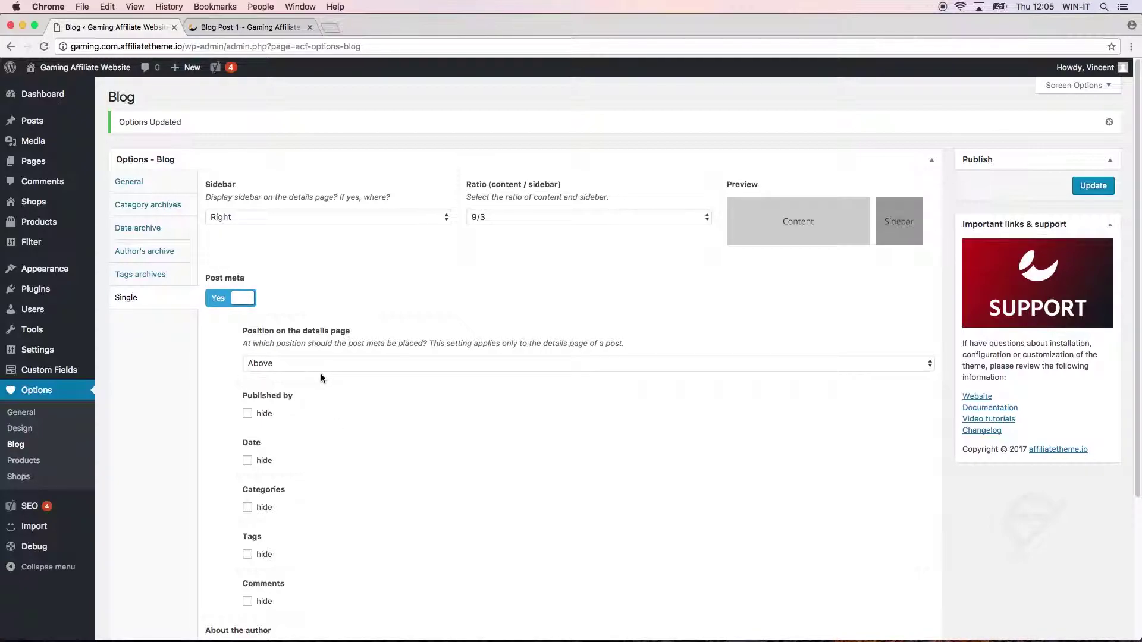
{"action": "scroll", "coordinate": [327, 387], "scroll_direction": "down", "scroll_amount": 1}
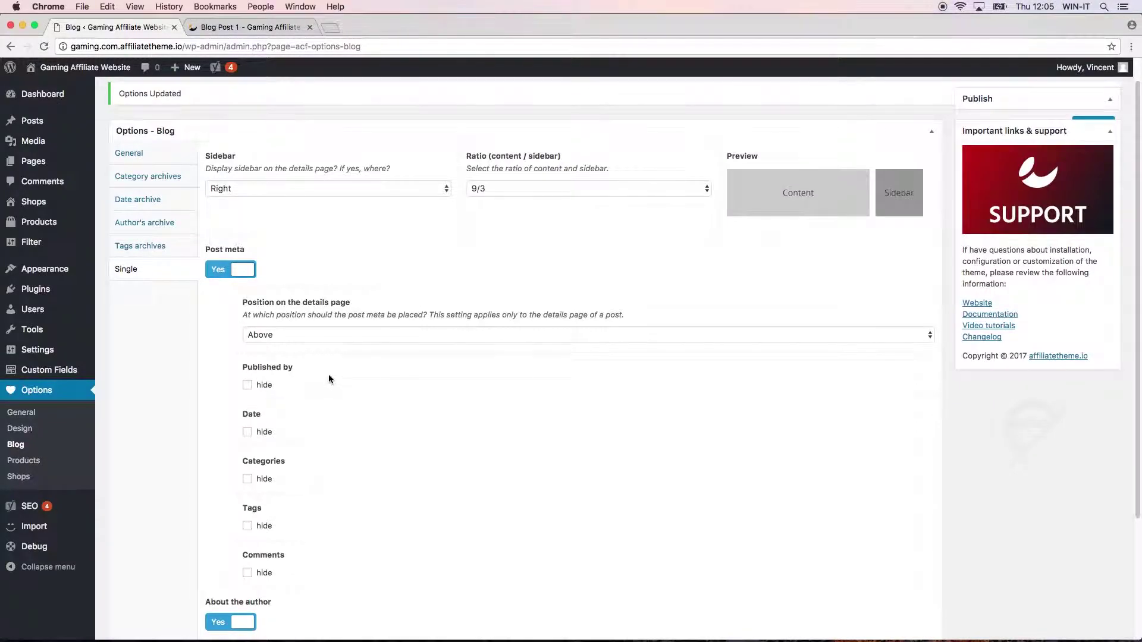
{"action": "left_click", "coordinate": [312, 335]}
{"action": "left_click", "coordinate": [313, 346]}
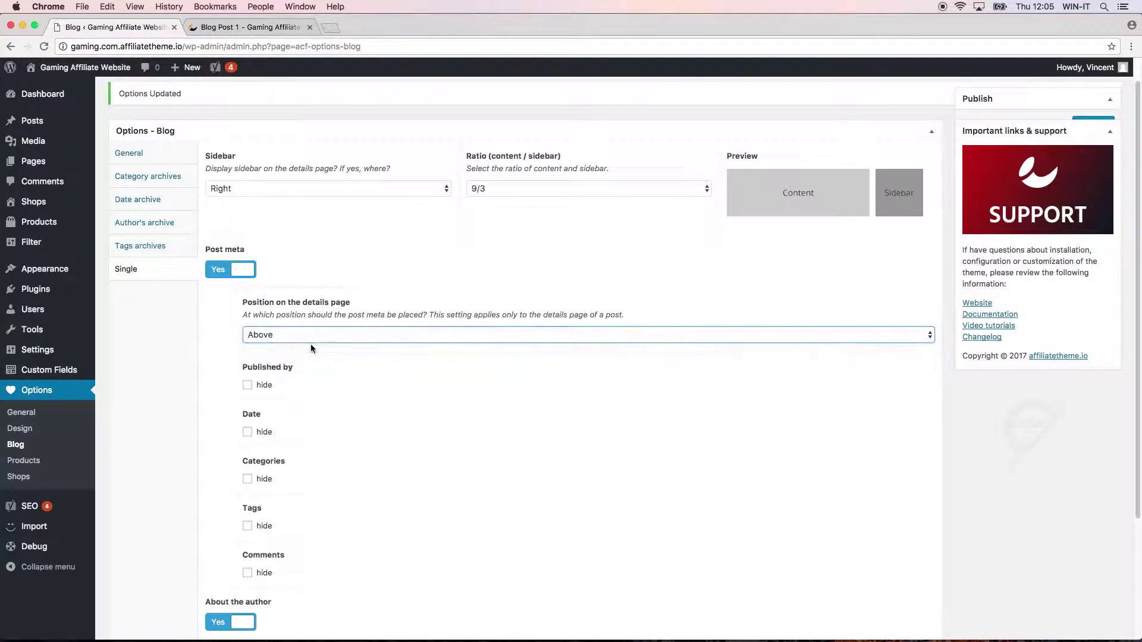
{"action": "left_click", "coordinate": [184, 27]}
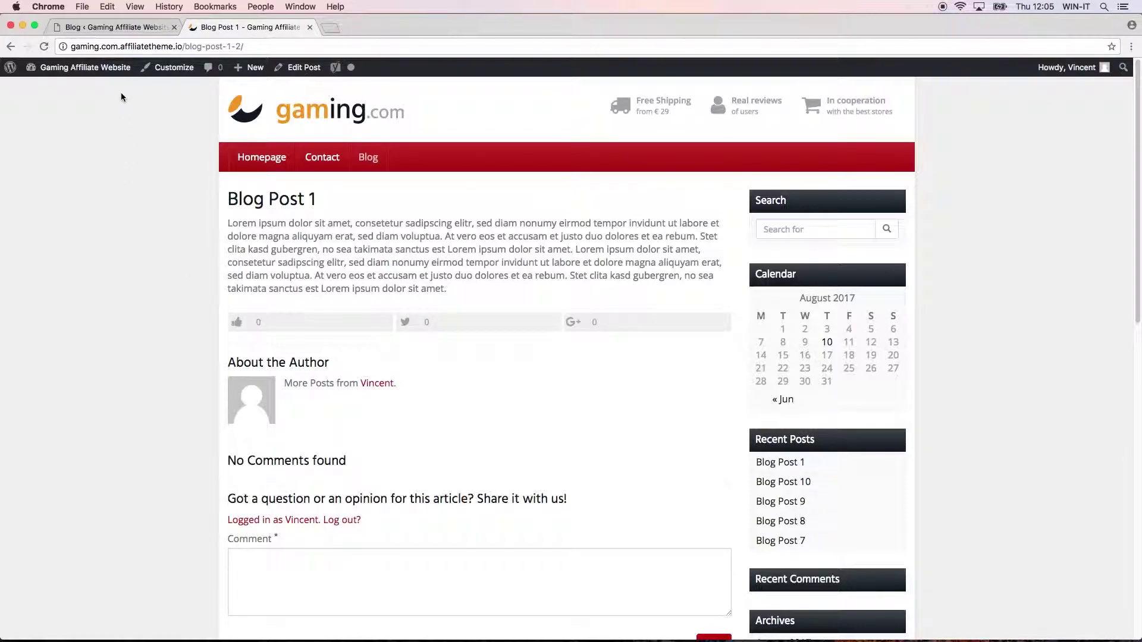
{"action": "left_click", "coordinate": [107, 31]}
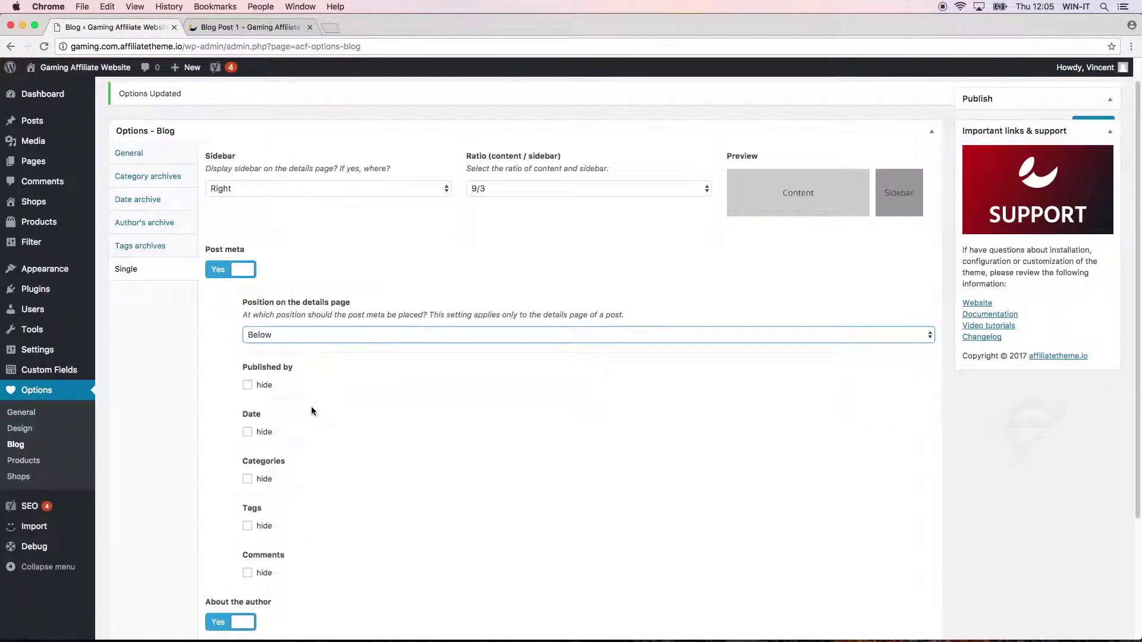
- Hide Tags and Comments in the single post meta and save the options
{"action": "scroll", "coordinate": [312, 398], "scroll_direction": "down", "scroll_amount": 2}
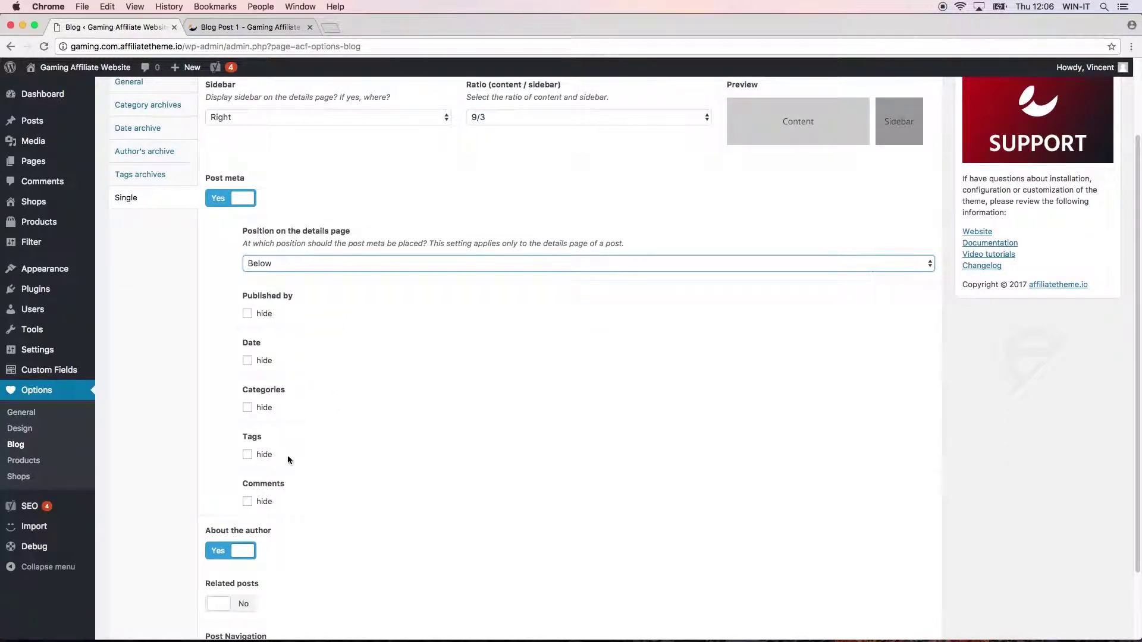
{"action": "left_click", "coordinate": [247, 455]}
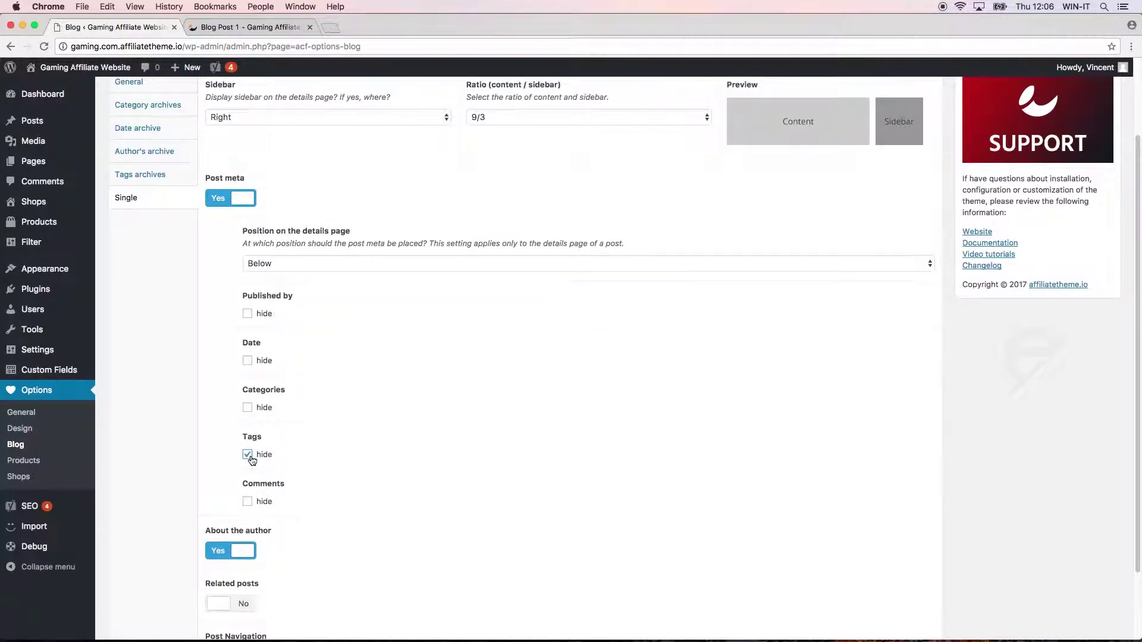
{"action": "left_click", "coordinate": [248, 503]}
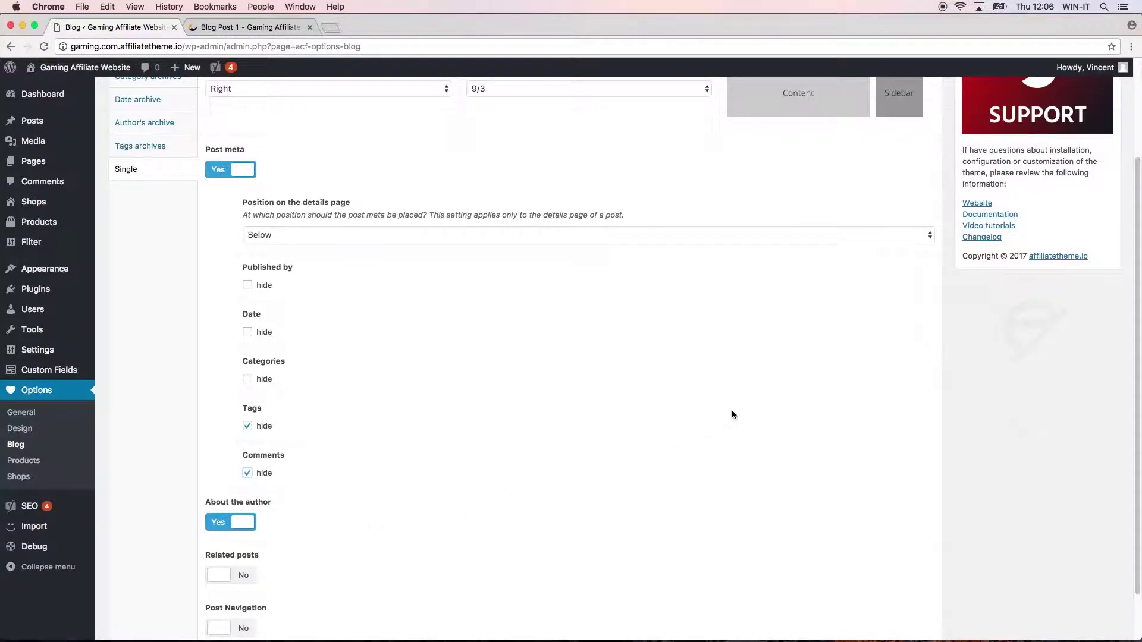
{"action": "left_click", "coordinate": [1093, 186]}
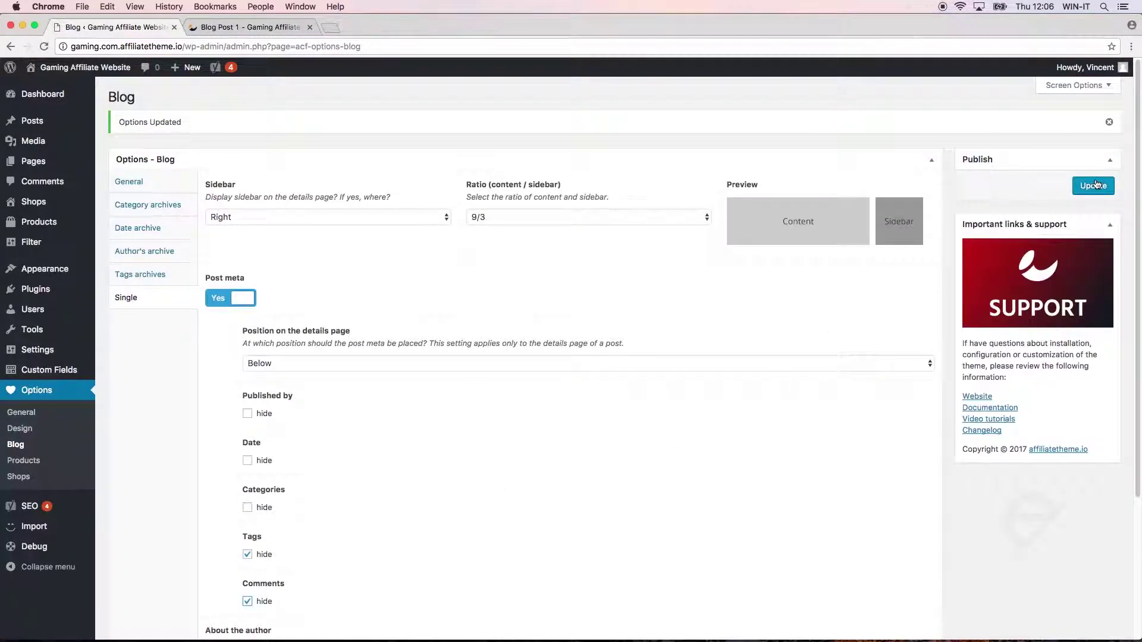
- Reload the live Blog Post 1 page to check the post meta's position and entries, and return to the blog options
{"action": "left_click", "coordinate": [202, 27]}
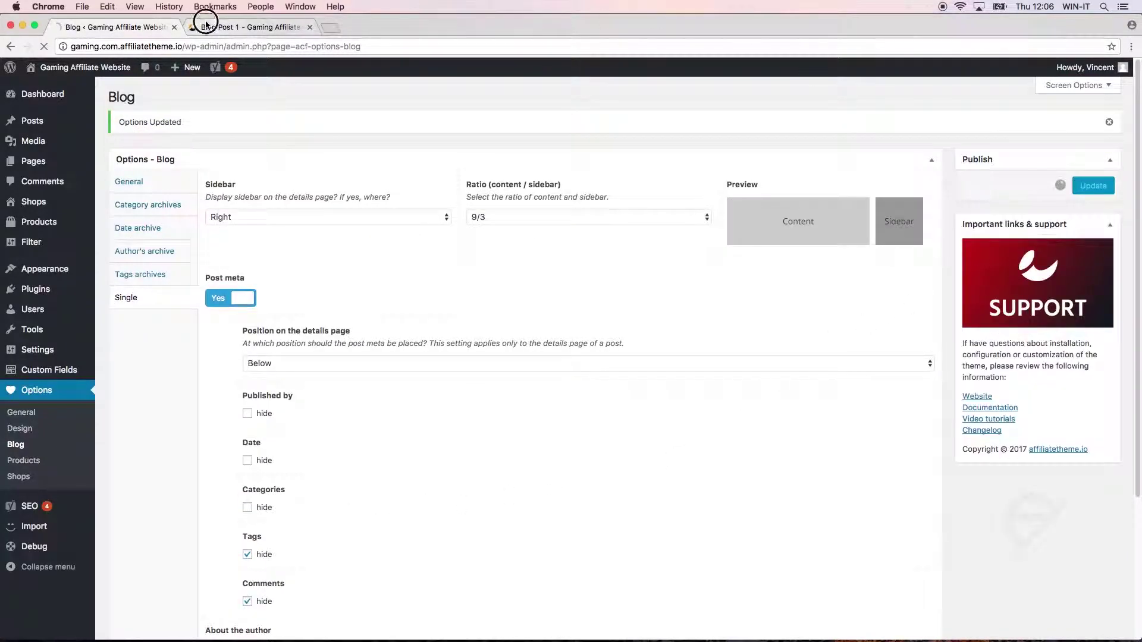
{"action": "left_click", "coordinate": [45, 52]}
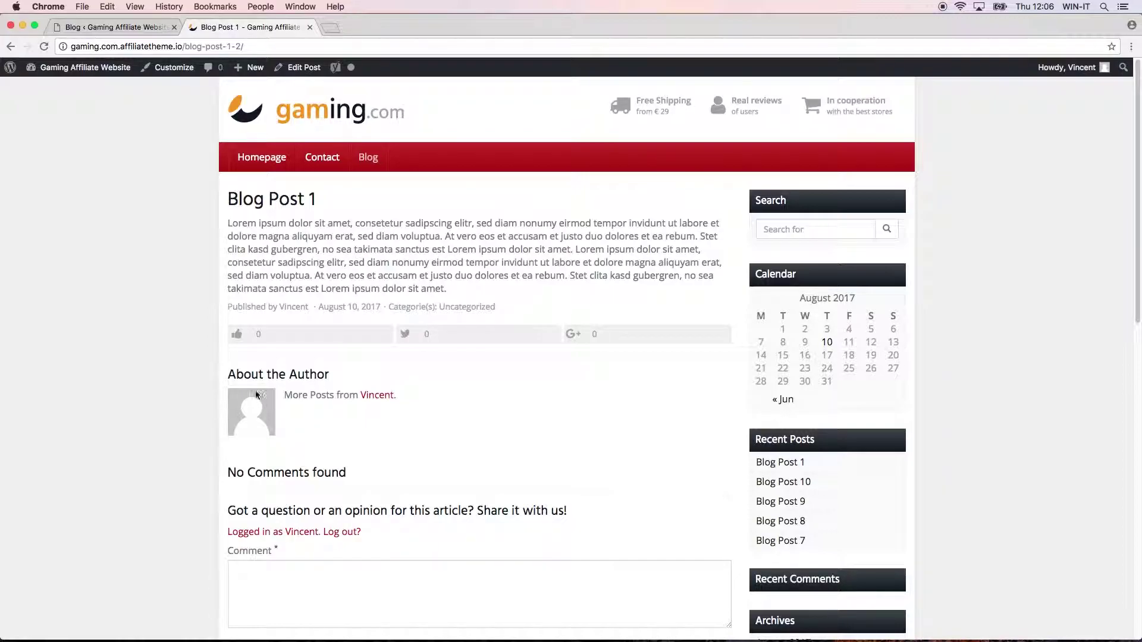
{"action": "left_click", "coordinate": [141, 27]}
- Turn off About the author and turn on Related posts in the single post options, and save
{"action": "left_click", "coordinate": [159, 295]}
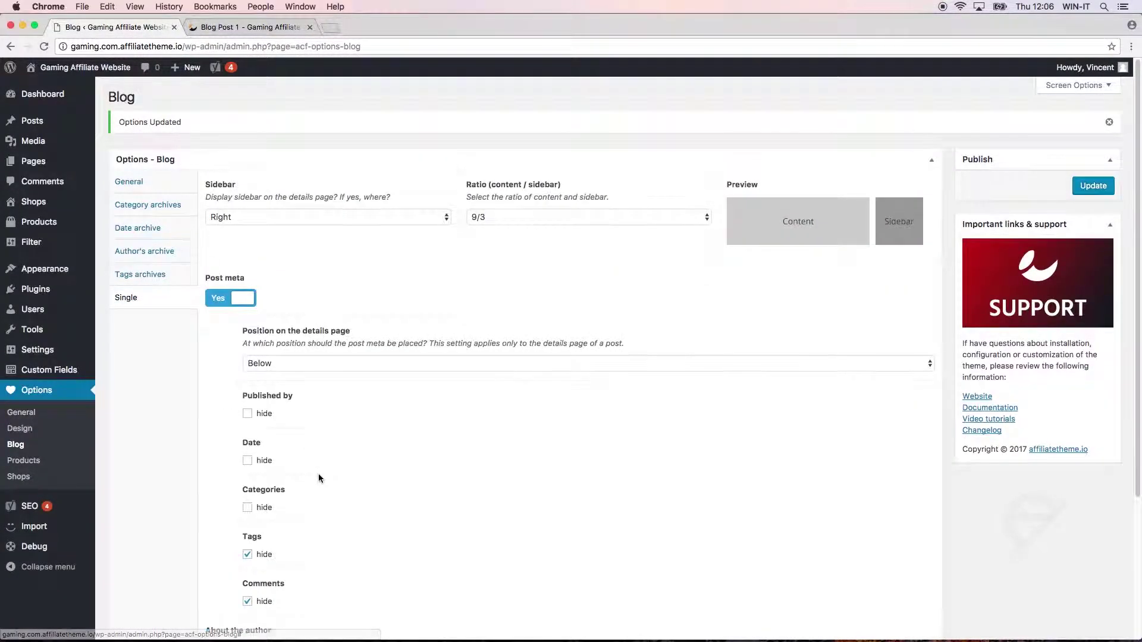
{"action": "scroll", "coordinate": [318, 476], "scroll_direction": "down", "scroll_amount": 3}
{"action": "scroll", "coordinate": [310, 515], "scroll_direction": "down", "scroll_amount": 2}
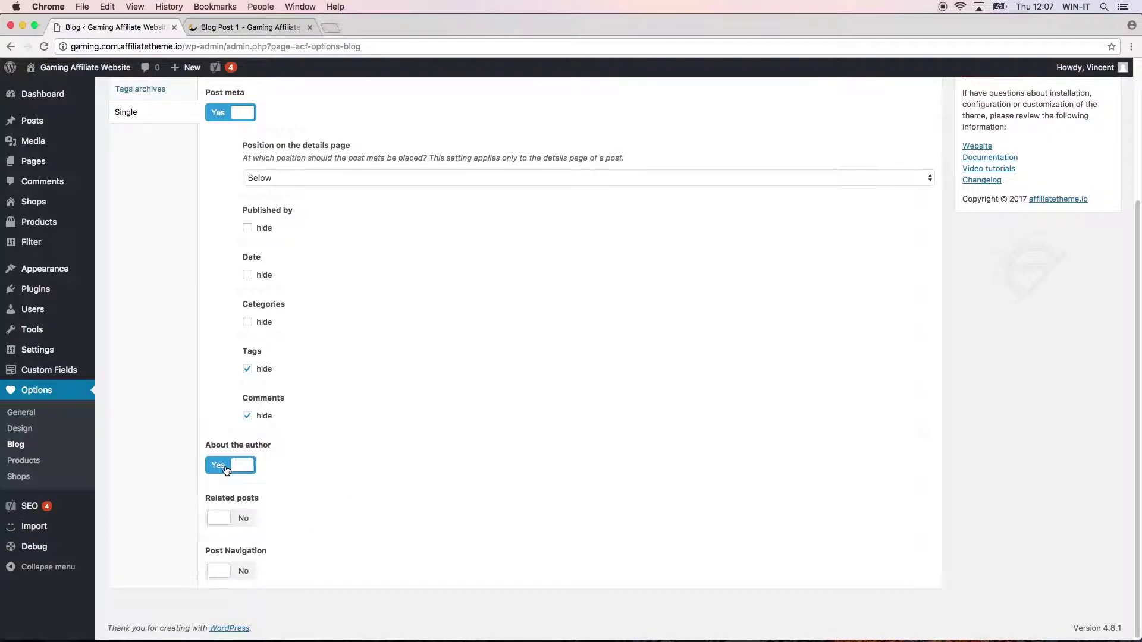
{"action": "left_click", "coordinate": [226, 470]}
{"action": "left_click", "coordinate": [244, 519]}
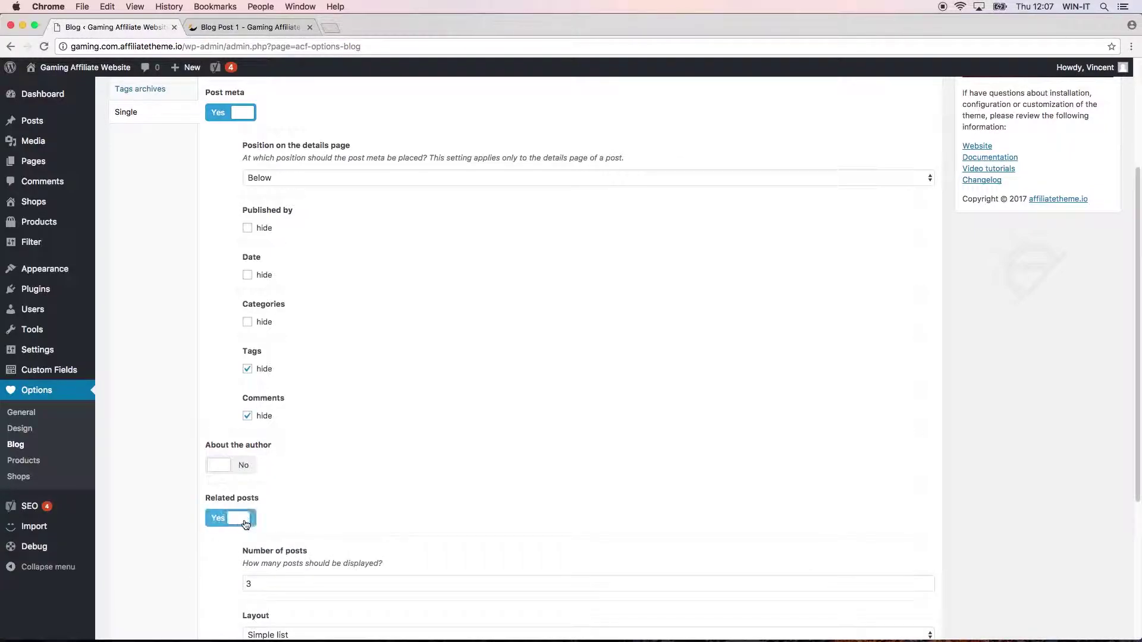
{"action": "scroll", "coordinate": [333, 528], "scroll_direction": "down", "scroll_amount": 3}
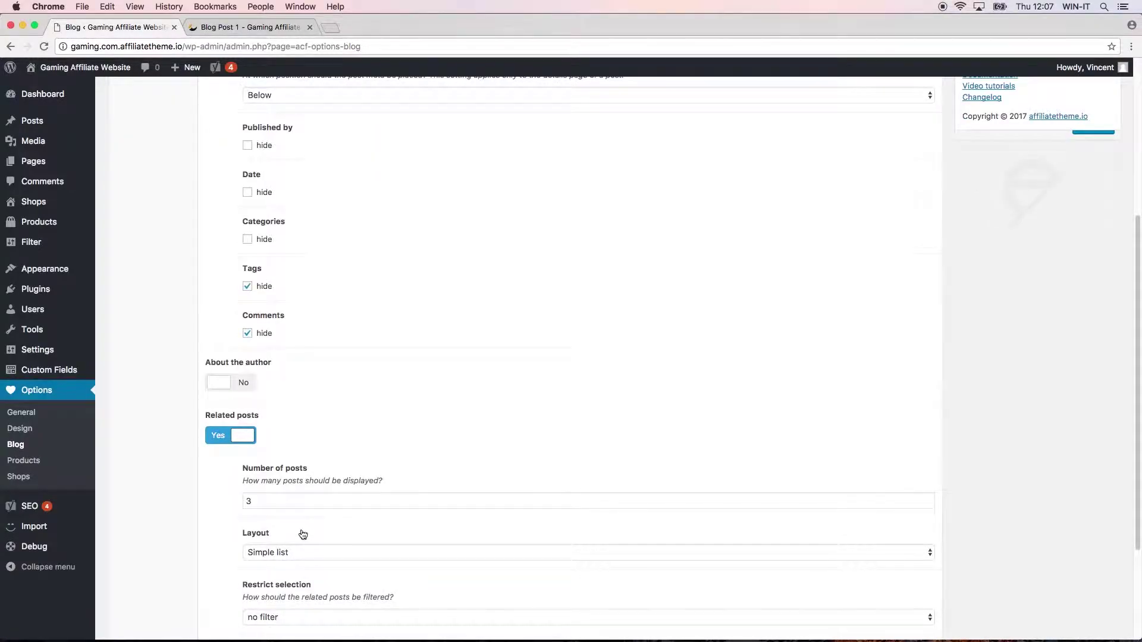
{"action": "scroll", "coordinate": [297, 475], "scroll_direction": "down", "scroll_amount": 3}
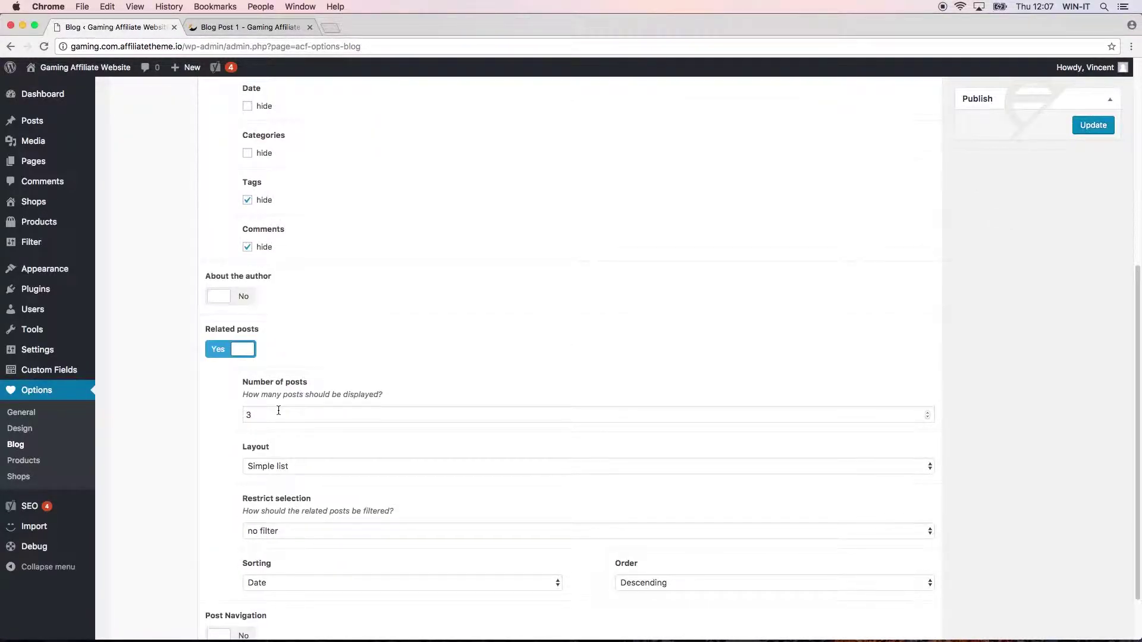
{"action": "scroll", "coordinate": [567, 381], "scroll_direction": "up", "scroll_amount": 10}
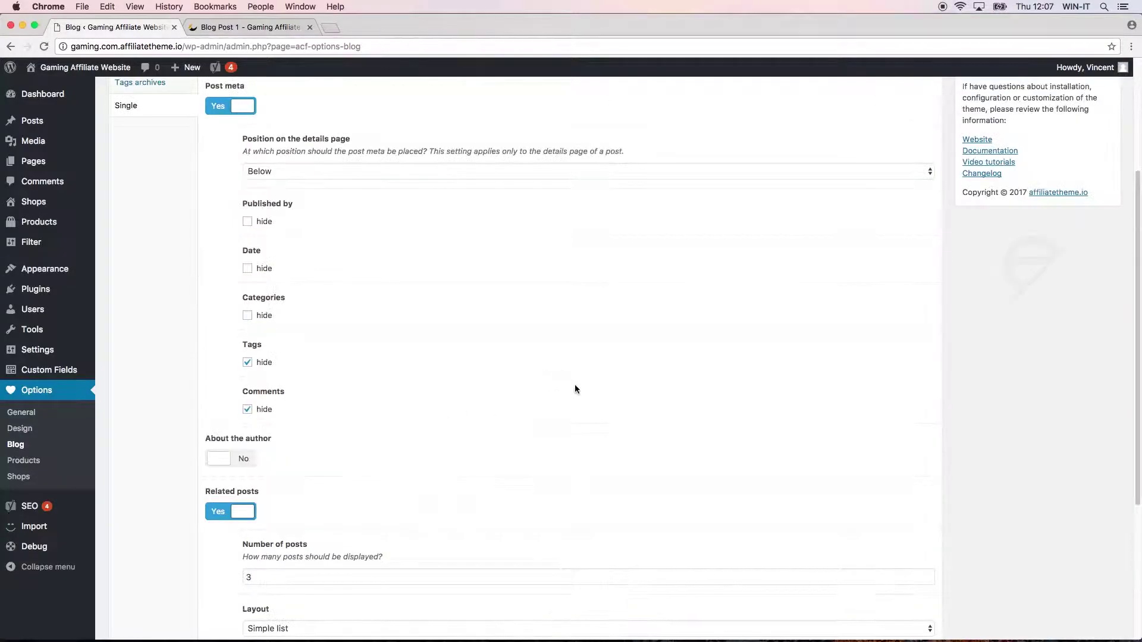
{"action": "left_click", "coordinate": [1101, 185]}
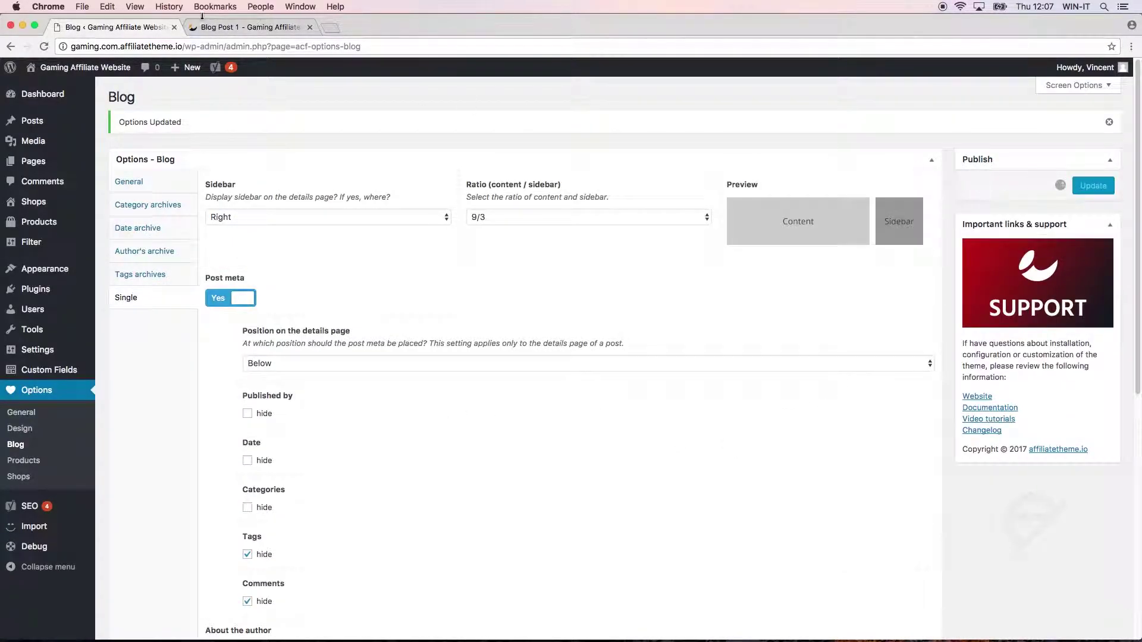
- Reload the live Blog Post 1 page to check the author box and related posts areas, and return to the blog options
{"action": "left_click", "coordinate": [249, 27]}
{"action": "left_click", "coordinate": [44, 47]}
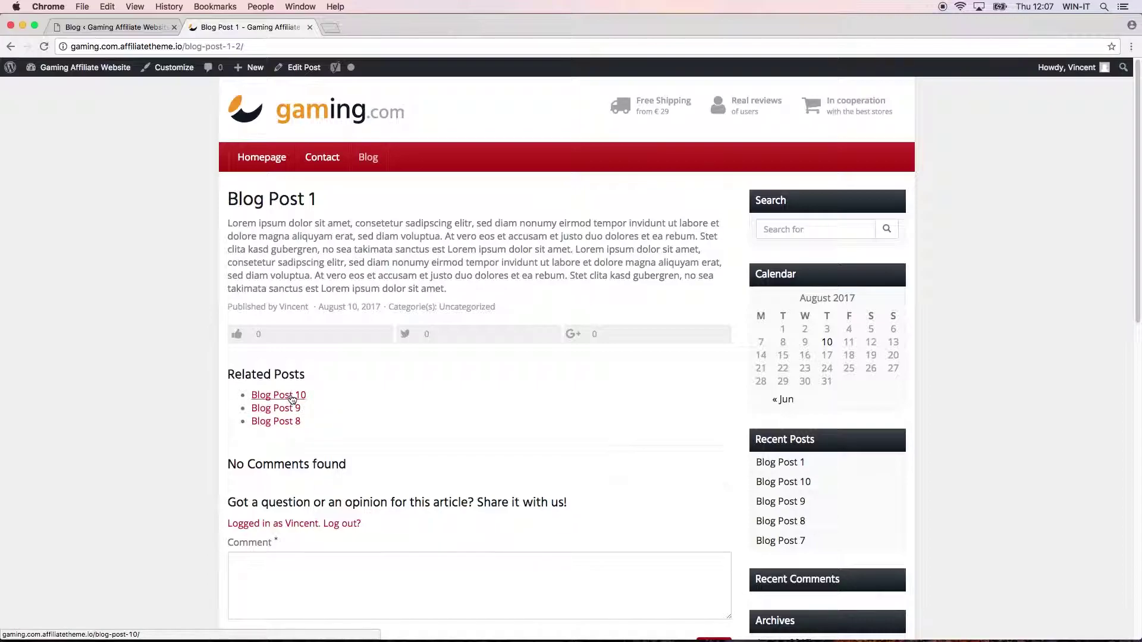
{"action": "left_click", "coordinate": [141, 28]}
- Set the related posts layout to Grid in the single post options
{"action": "left_click", "coordinate": [158, 303]}
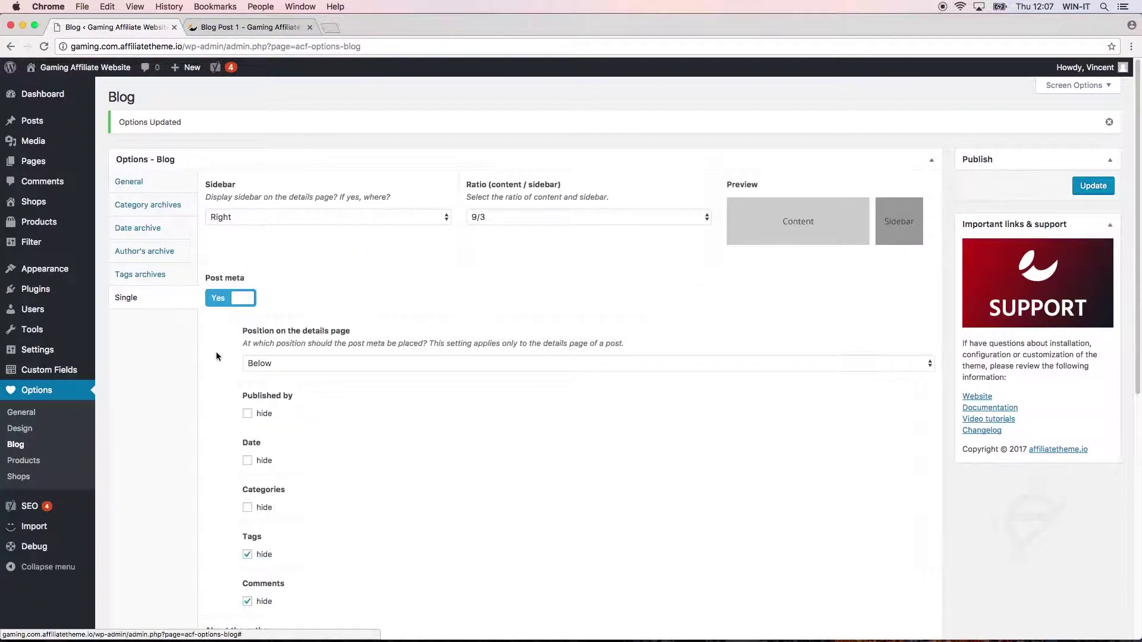
{"action": "scroll", "coordinate": [212, 343], "scroll_direction": "down", "scroll_amount": 6}
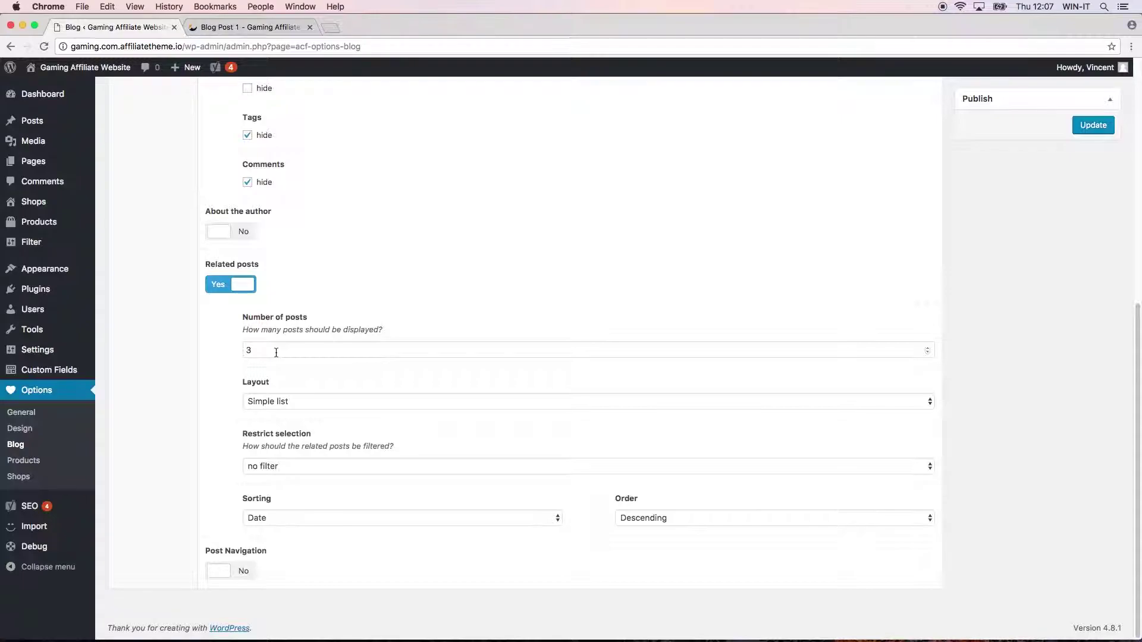
{"action": "left_click", "coordinate": [271, 402]}
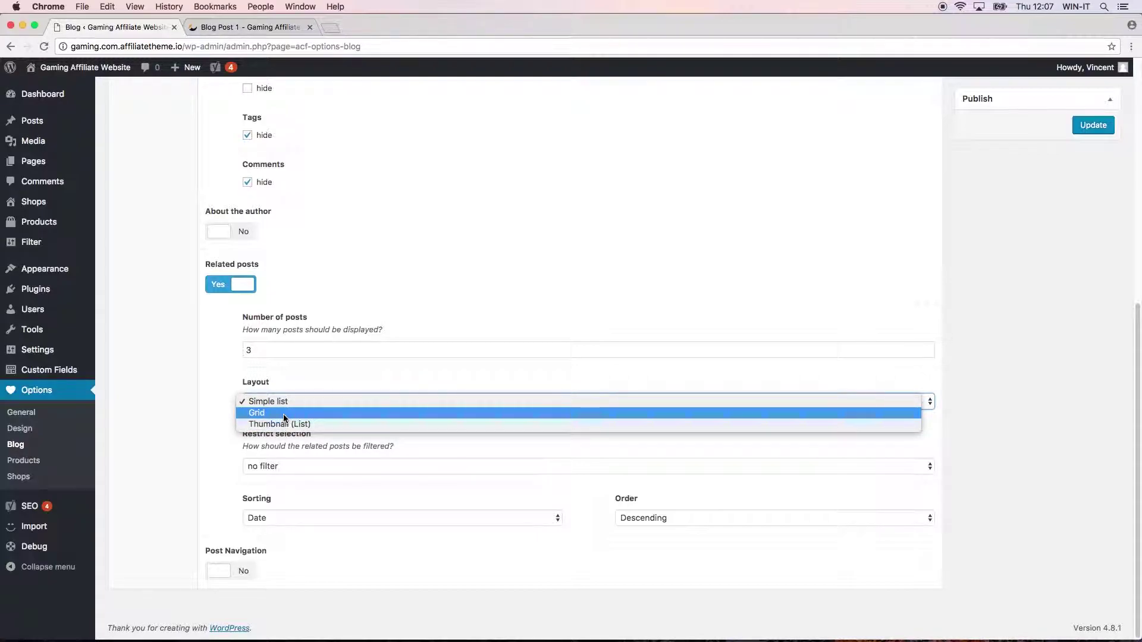
{"action": "left_click", "coordinate": [284, 414]}
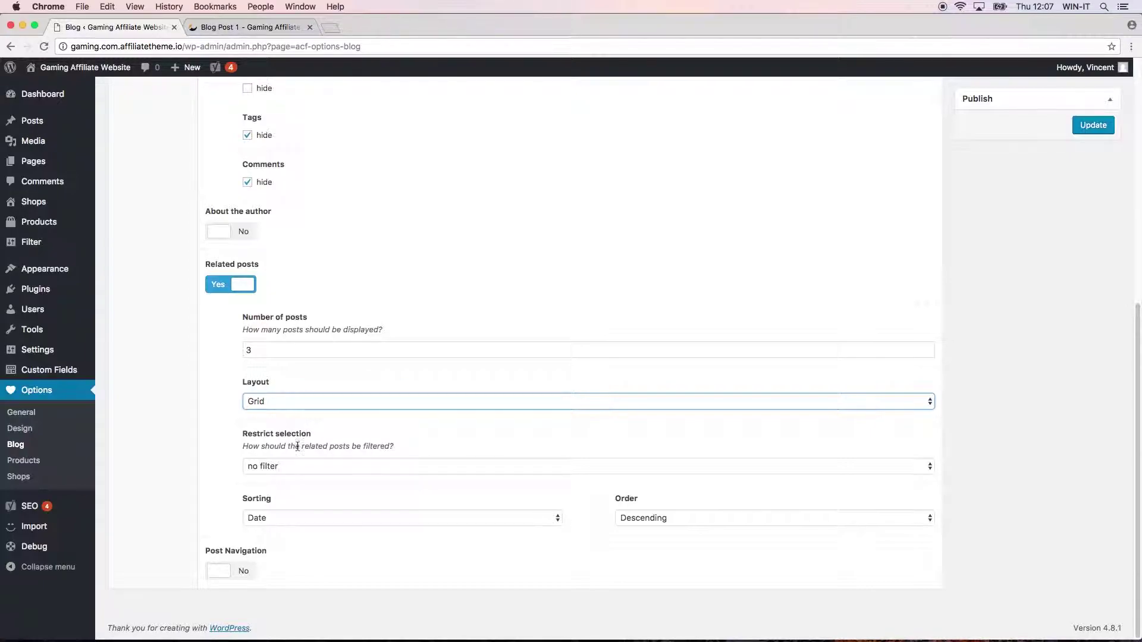
- Try restricting the related posts by category, and set the restriction back to no filter
{"action": "left_click", "coordinate": [311, 466]}
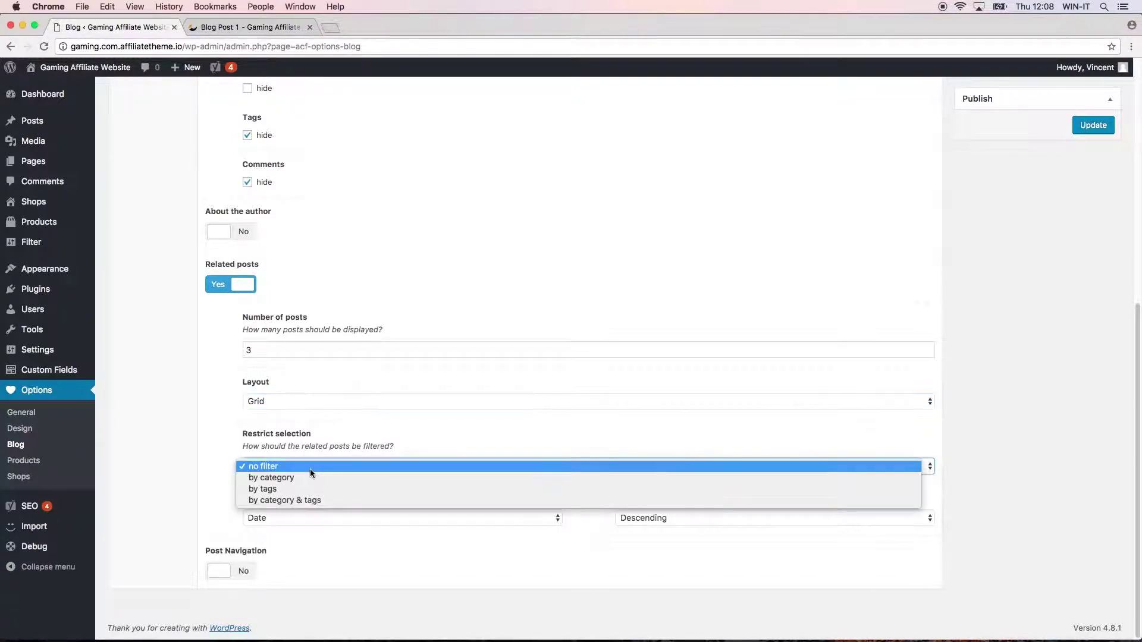
{"action": "left_click", "coordinate": [314, 467]}
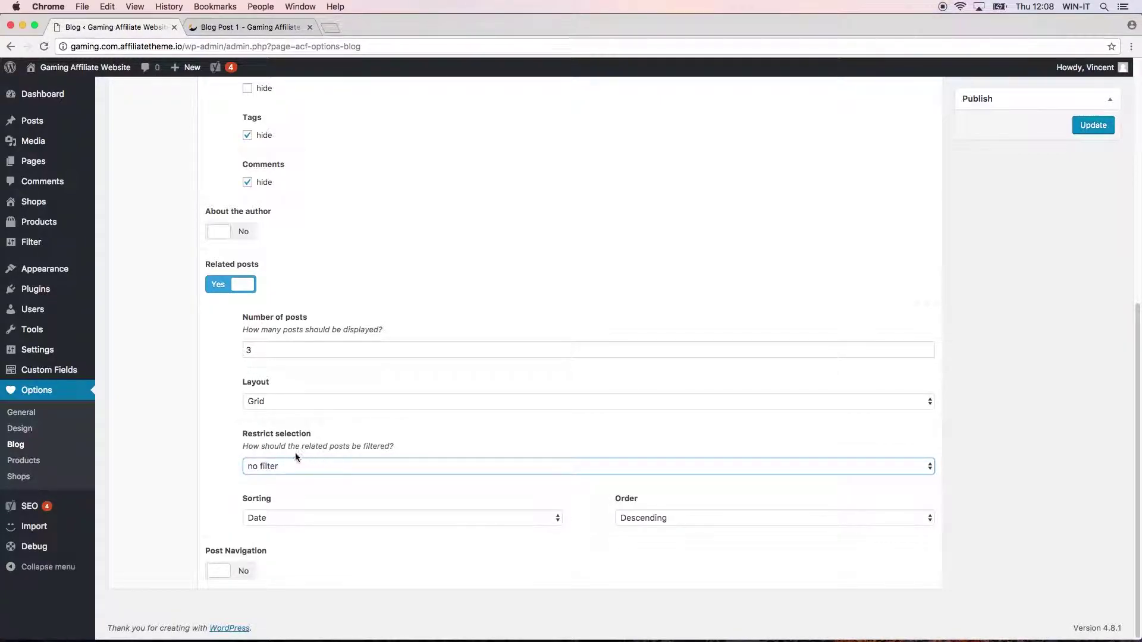
{"action": "left_click", "coordinate": [328, 466]}
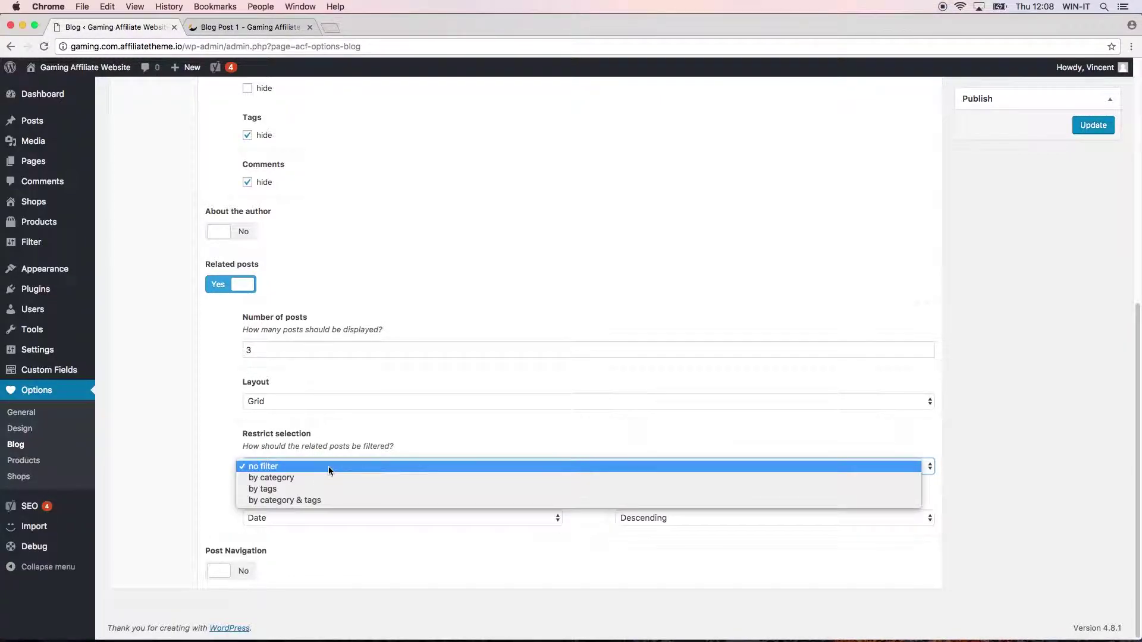
{"action": "left_click", "coordinate": [326, 479]}
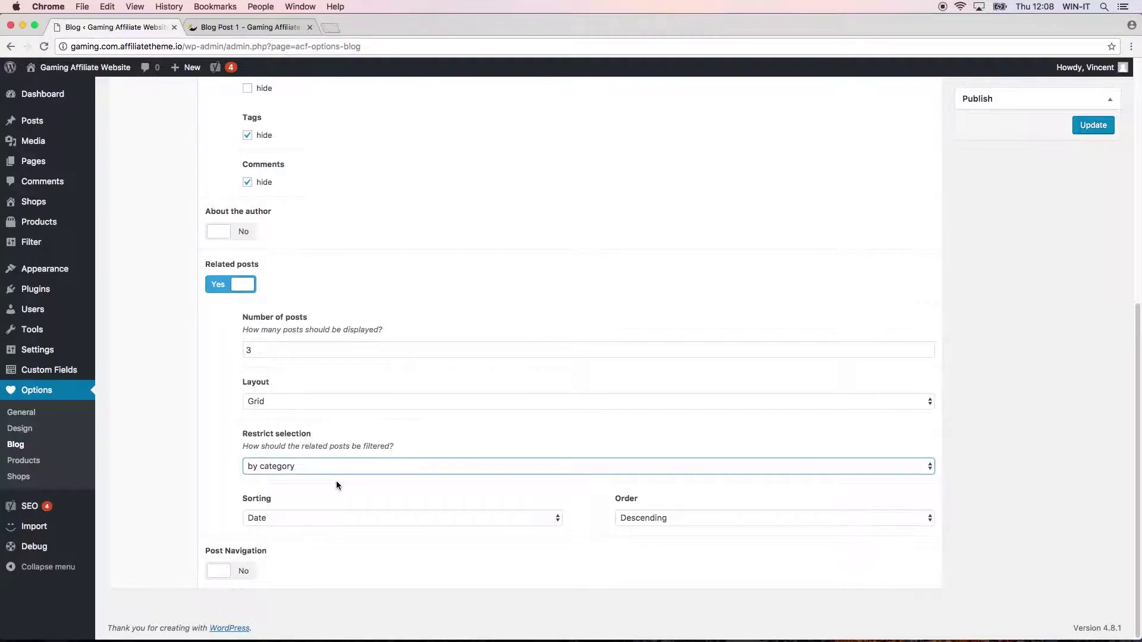
{"action": "left_click", "coordinate": [330, 467]}
{"action": "left_click", "coordinate": [332, 455]}
- Review the related posts' sorting choices, keep Date in Descending order, and save the options
{"action": "left_click", "coordinate": [294, 517]}
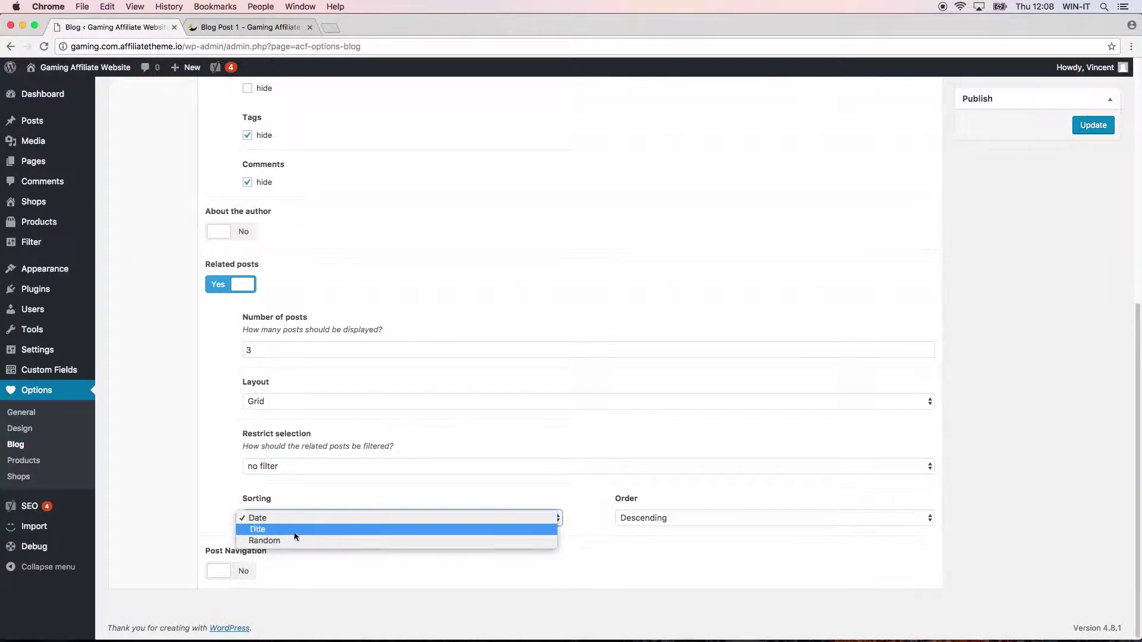
{"action": "left_click", "coordinate": [270, 517]}
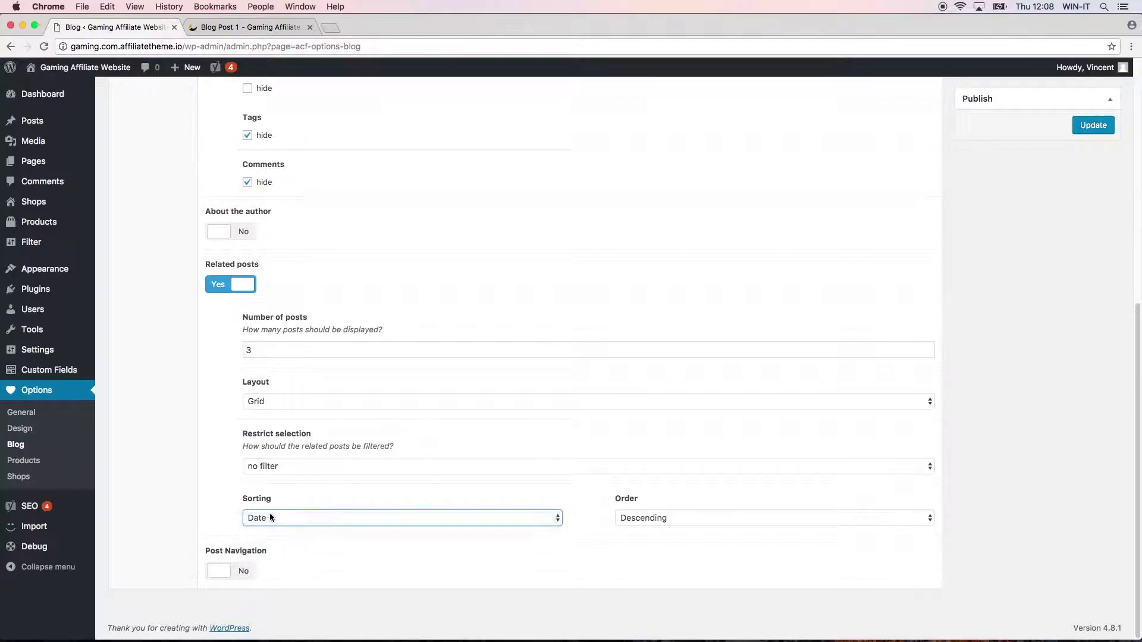
{"action": "left_click", "coordinate": [688, 515]}
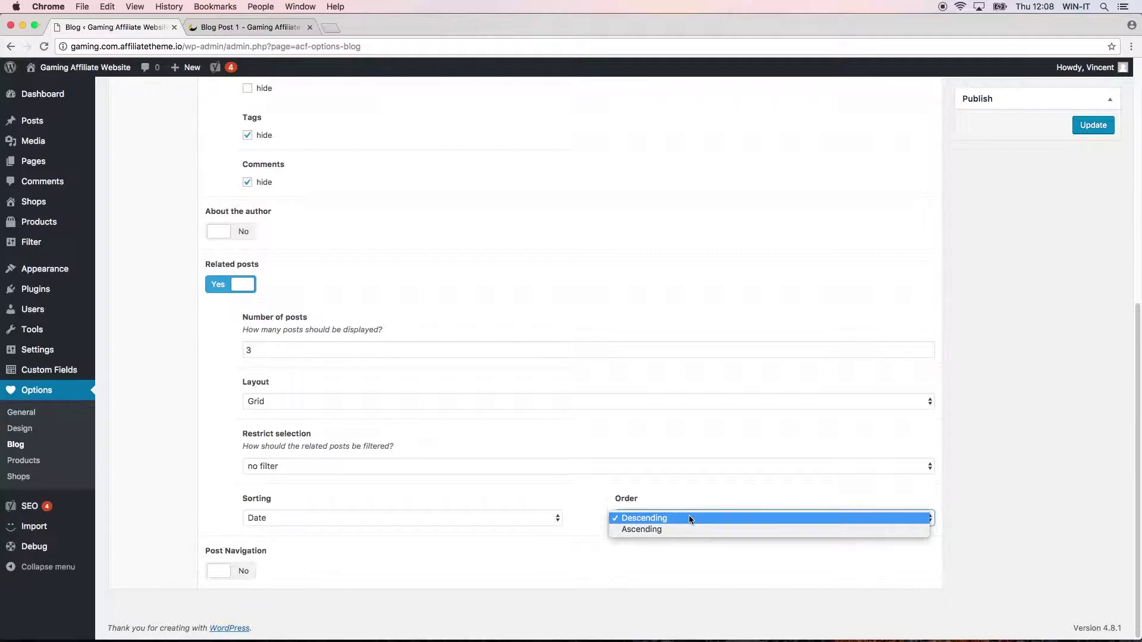
{"action": "left_click", "coordinate": [689, 518]}
{"action": "left_click", "coordinate": [1090, 125]}
- Reload the live Blog Post 1 page to check the layout of its related posts, and return to the blog options
{"action": "left_click", "coordinate": [249, 26]}
{"action": "left_click", "coordinate": [43, 46]}
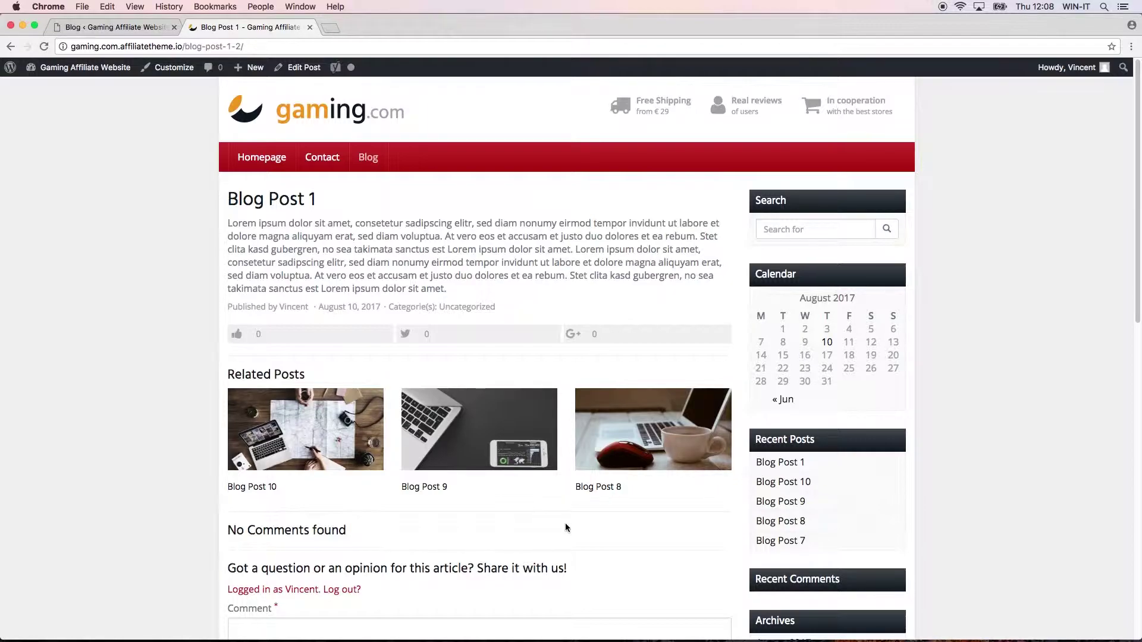
{"action": "left_click", "coordinate": [137, 27]}
- Turn on Post Navigation in the single post options and save
{"action": "left_click", "coordinate": [160, 296]}
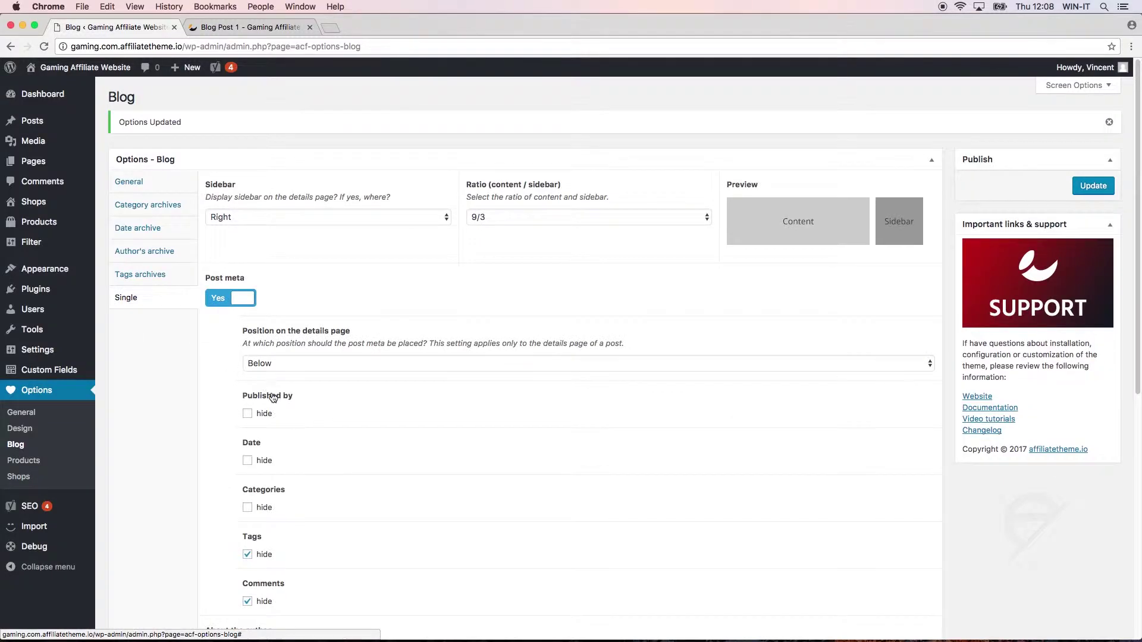
{"action": "scroll", "coordinate": [224, 408], "scroll_direction": "down", "scroll_amount": 10}
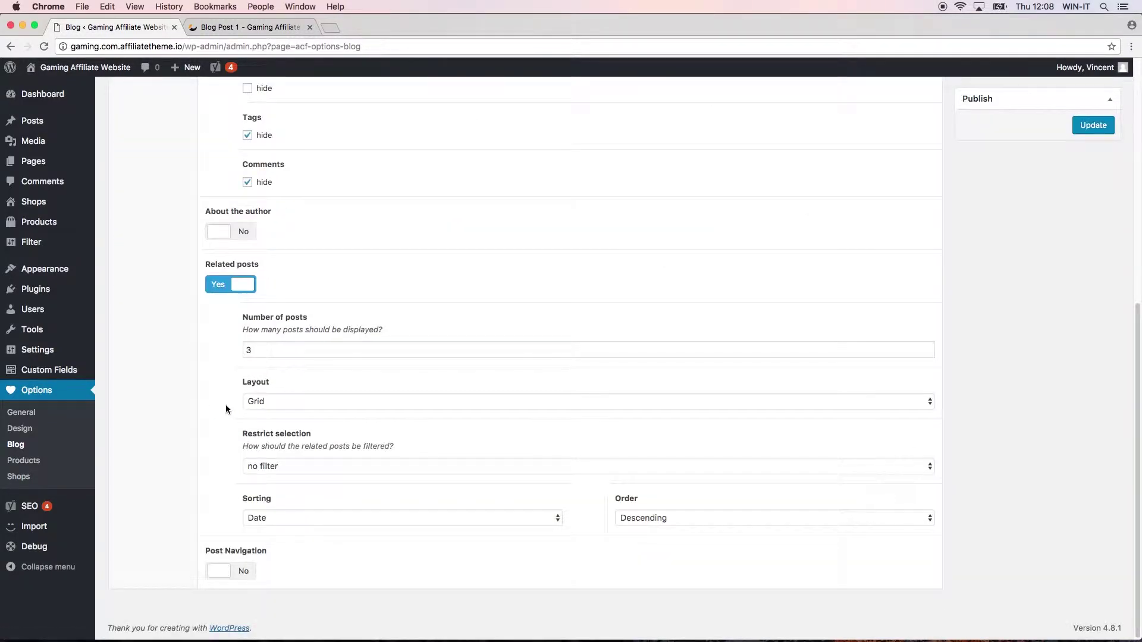
{"action": "left_click", "coordinate": [239, 571]}
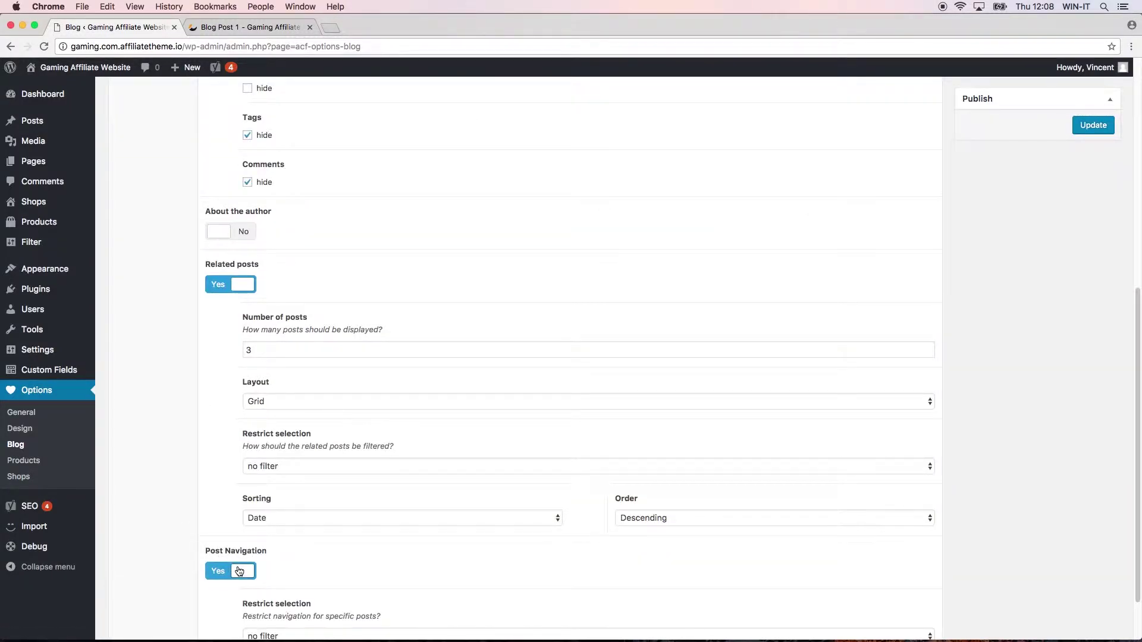
{"action": "scroll", "coordinate": [308, 570], "scroll_direction": "down", "scroll_amount": 2}
{"action": "left_click", "coordinate": [1092, 126]}
- Reload the live Blog Post 1 page to check the post navigation below the related posts
{"action": "left_click", "coordinate": [199, 26]}
{"action": "left_click", "coordinate": [47, 48]}
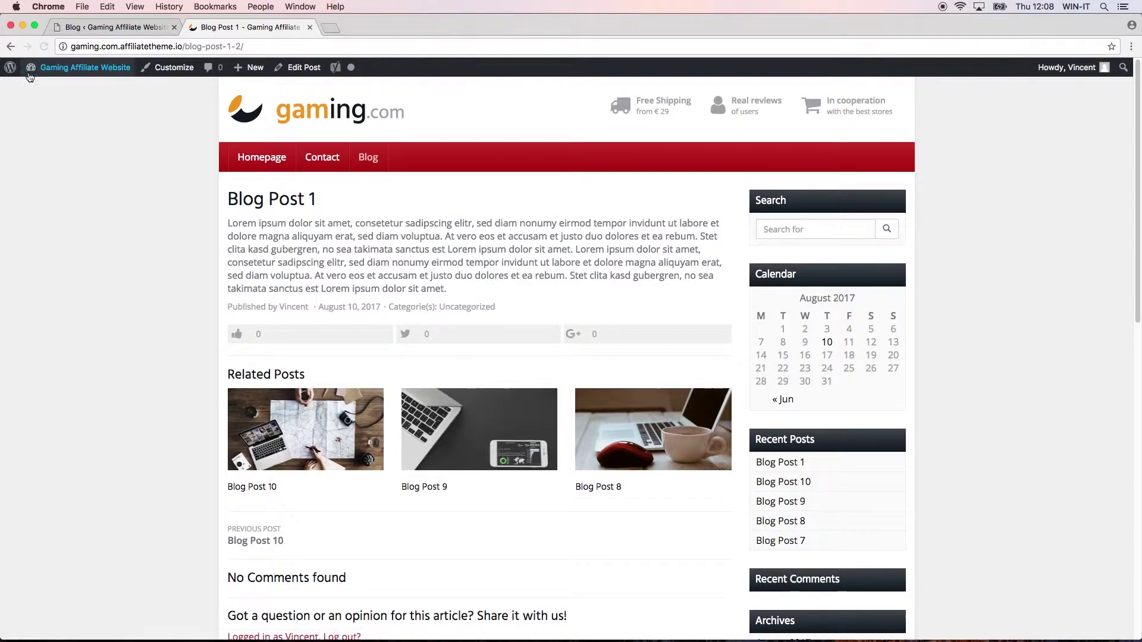